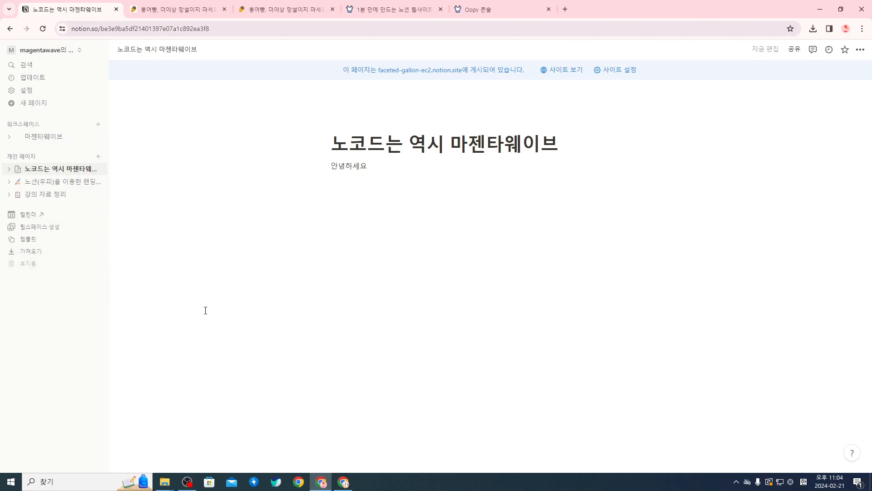
Delete the body text 안녕하세요 and clear the title of the page 노코드는 역시 마젠타웨이브
left_click(347, 484)
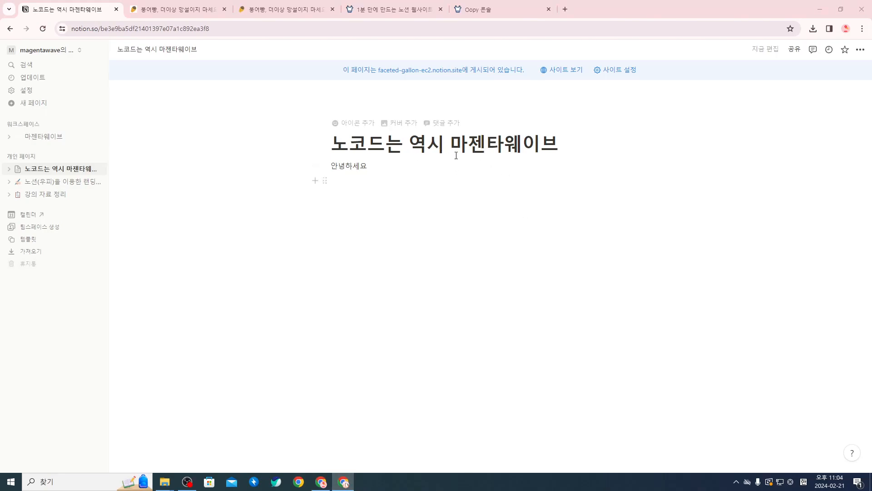
left_click(437, 178)
mouse_move(331, 179)
left_mouse_down()
mouse_move(341, 162)
mouse_move(333, 162)
left_mouse_up()
key("BackSpace")
key("BackSpace")
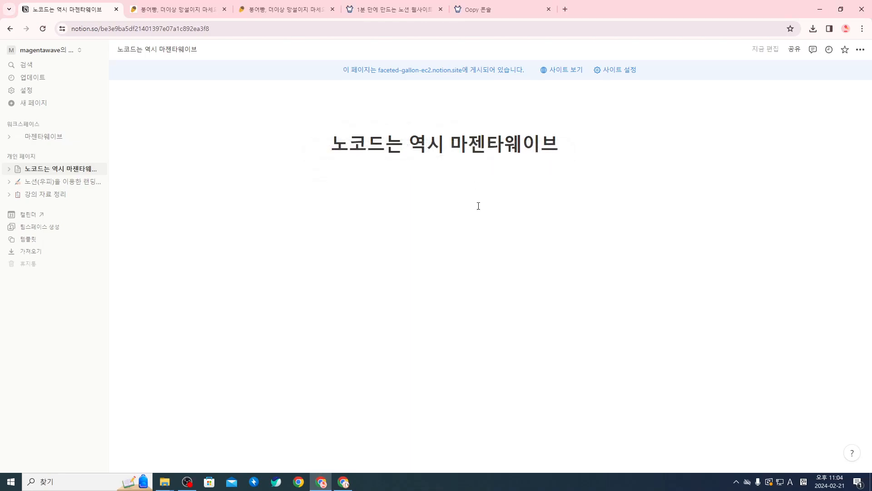
key("ctrl+a")
key("BackSpace")
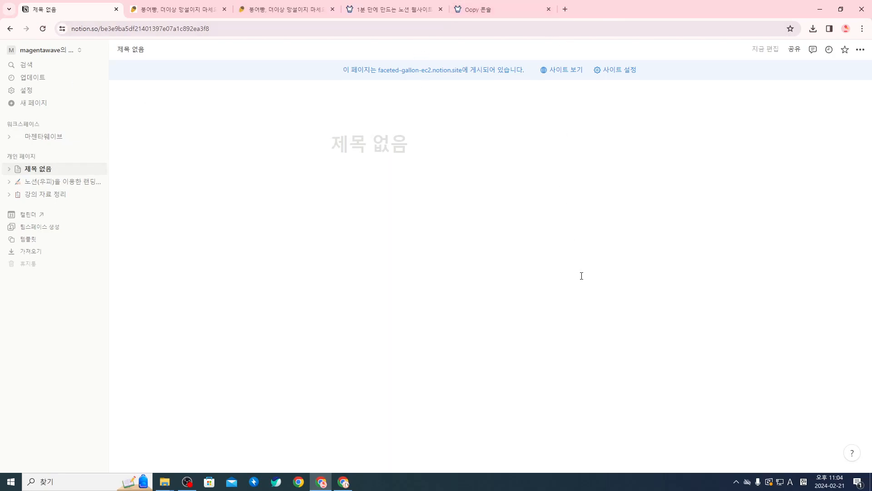
Tile the two browser windows side by side, with the 붕어빵 reference page on the left half and the blank page on the right half
key("super+Right")
left_click_drag(88, 57, 232, 25)
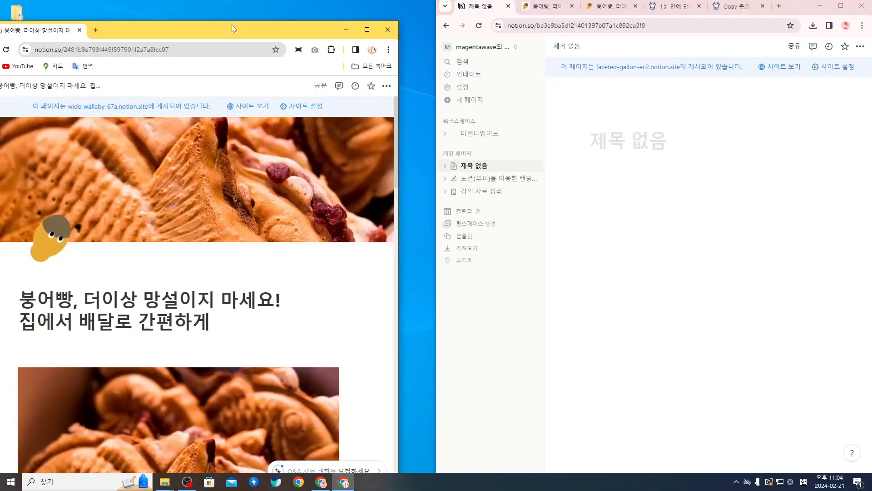
double_click(232, 26)
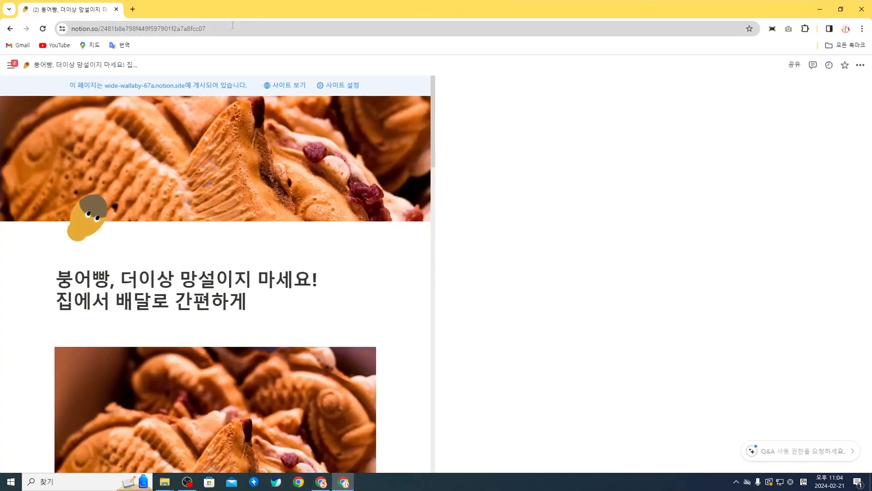
key("super+Left")
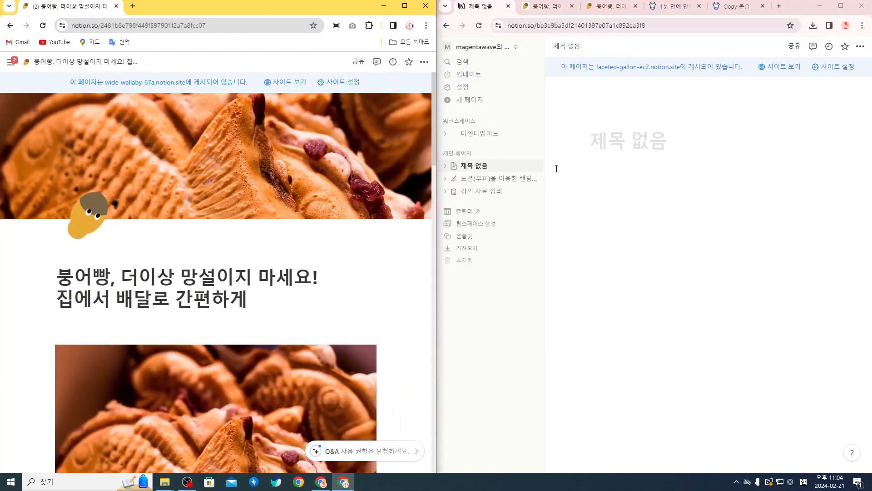
scroll(282, 269, "down", 1)
scroll(237, 201, "up", 1)
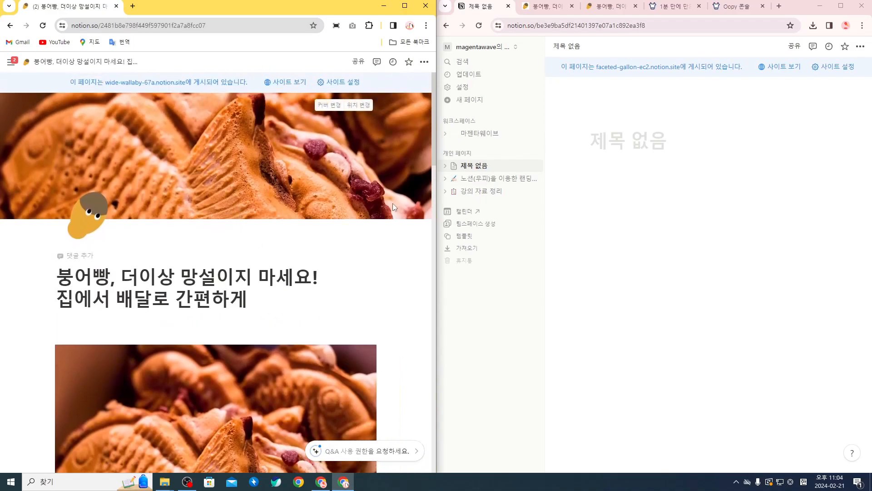
Collapse the workspace sidebar of the untitled page, reopening it once along the way
left_click(668, 222)
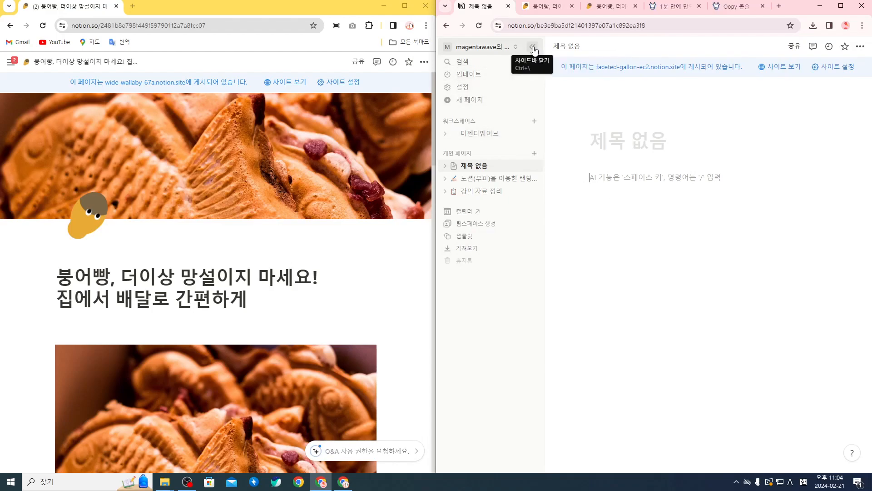
left_click(535, 48)
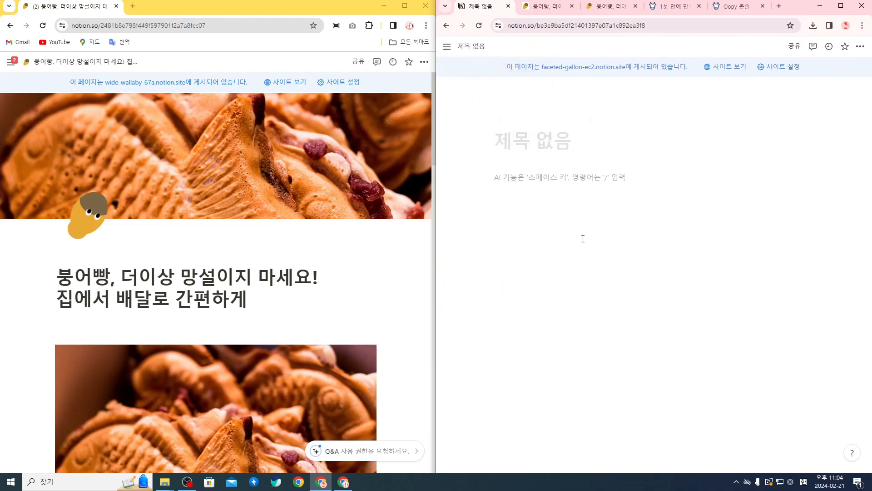
mouse_move(447, 47)
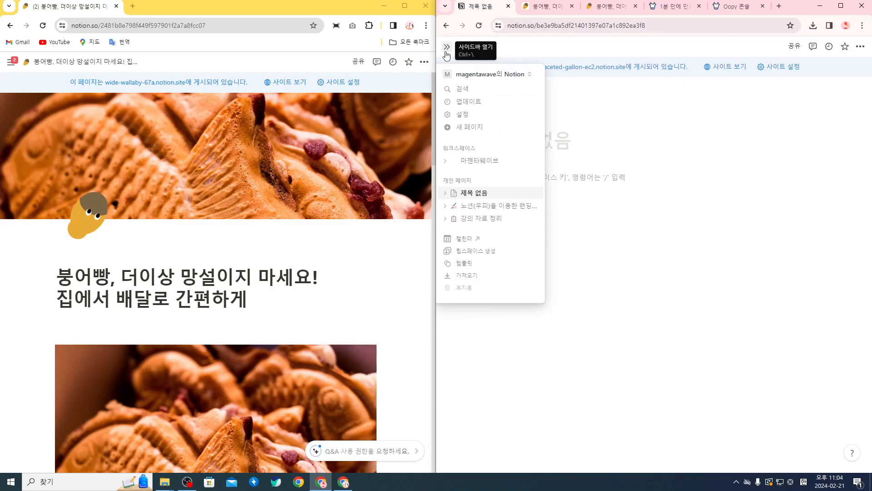
left_click(446, 52)
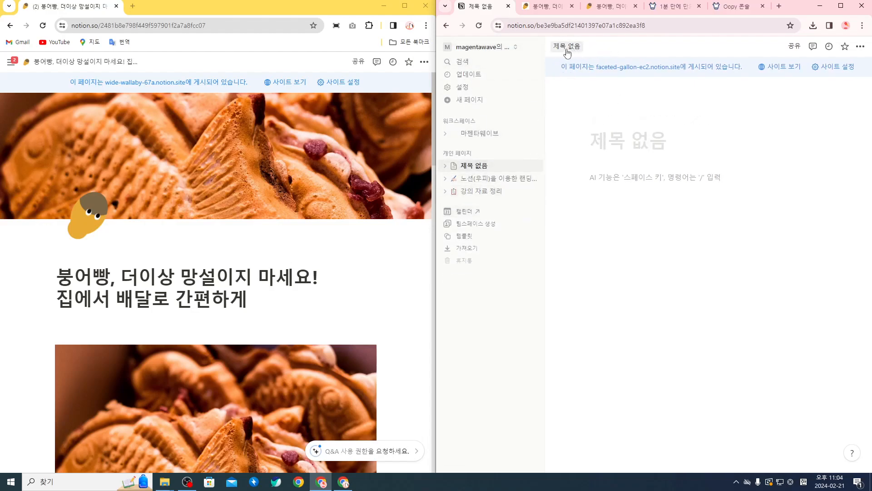
left_click(533, 48)
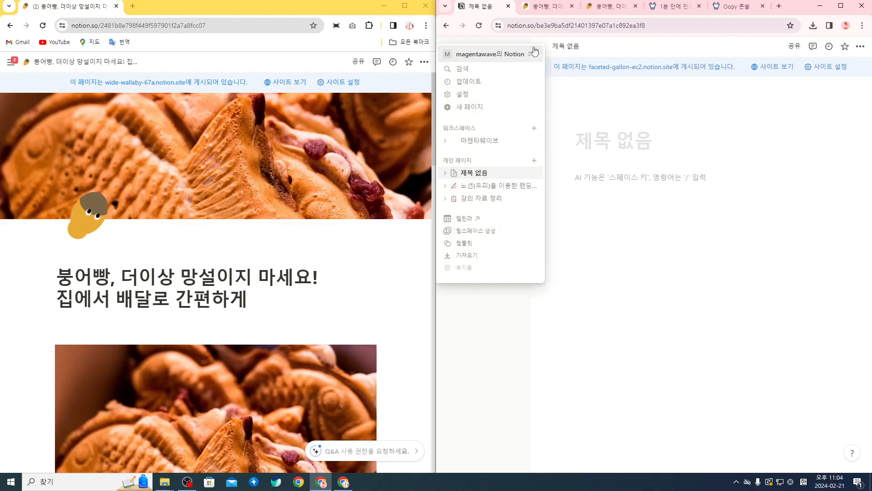
left_click(579, 218)
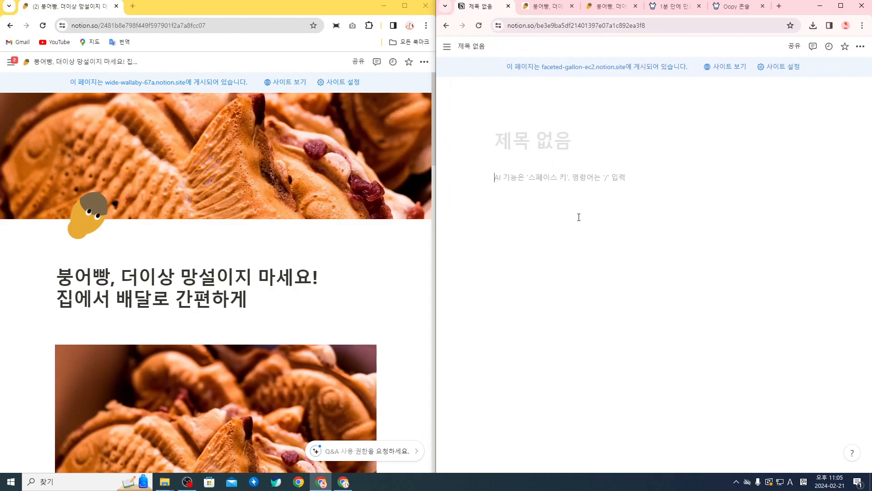
Title the blank page 붕어빵, 더이상 망설이지 마세요! and start a body line below it
left_click(558, 140)
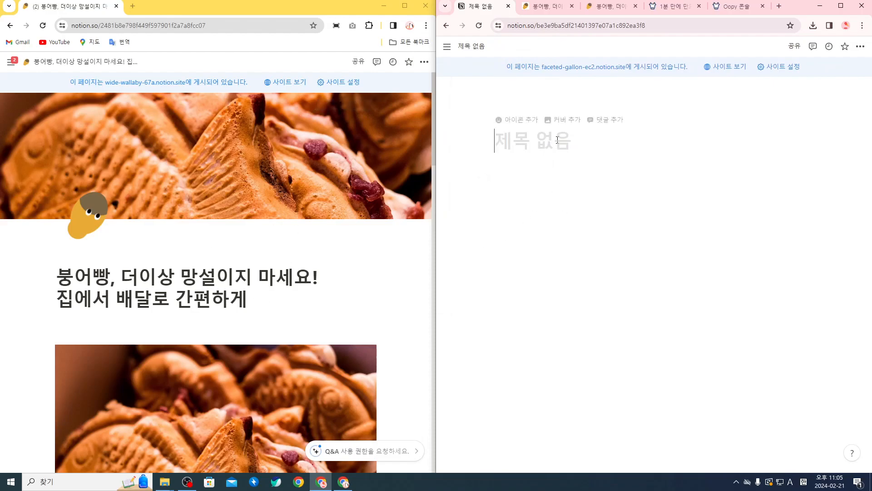
type("qnd")
key("BackSpace")
key("BackSpace")
key("BackSpace")
key("Hangul")
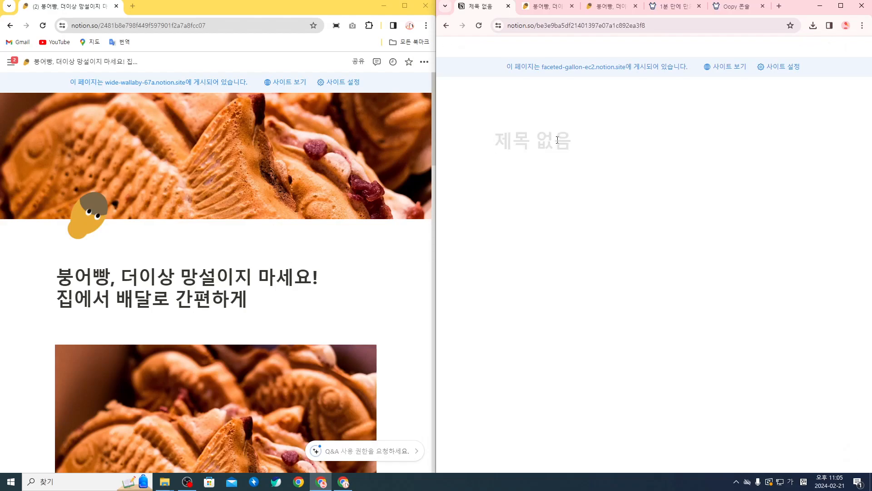
type("붕어빵, 더잇")
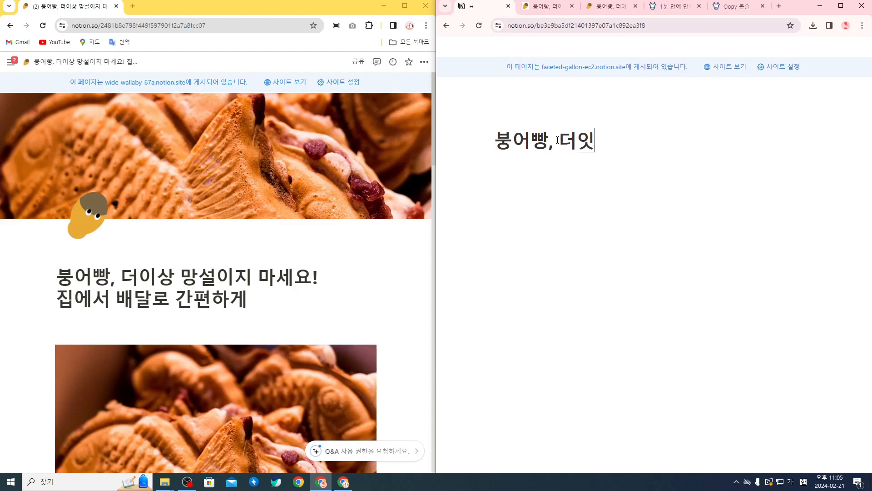
key("BackSpace")
type("이상 망설이지 마세요!")
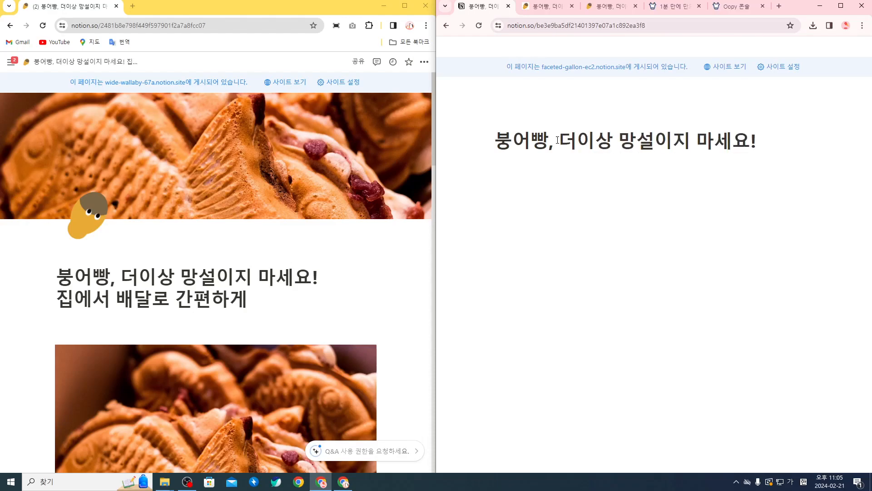
key("Return")
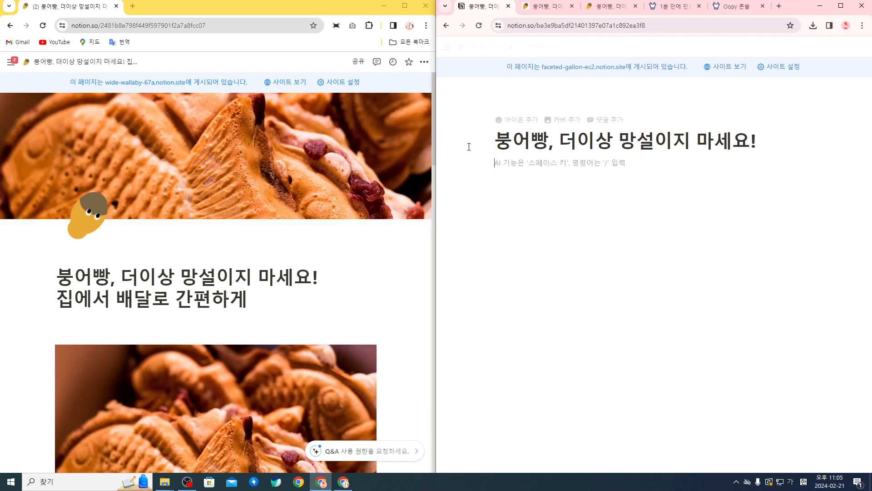
Try adding the reference title's second line 집에서 배달로 간편하게 to the body below the title, and delete it again
left_click_drag(248, 299, 55, 299)
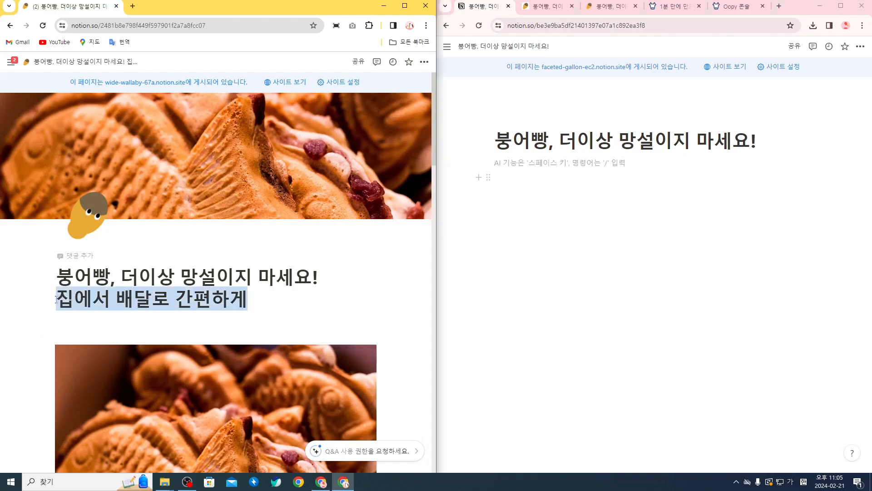
left_click(757, 179)
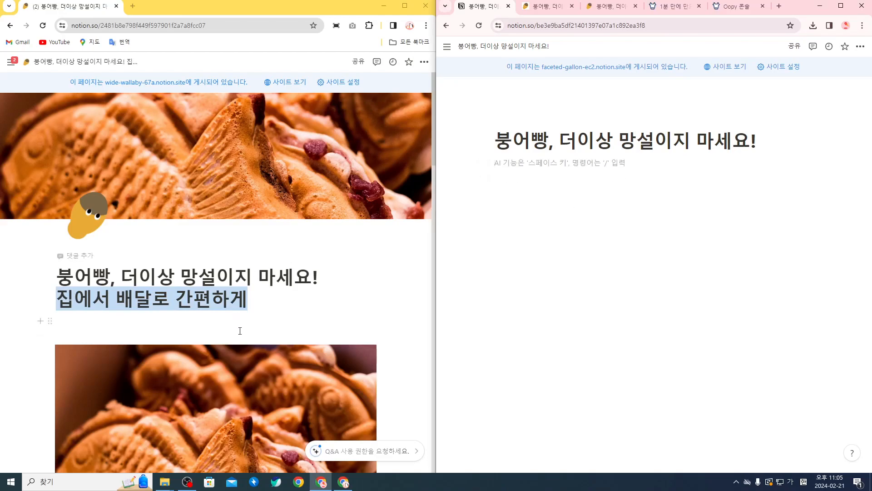
left_click(273, 301)
left_click_drag(273, 301, 58, 298)
key("ctrl+c")
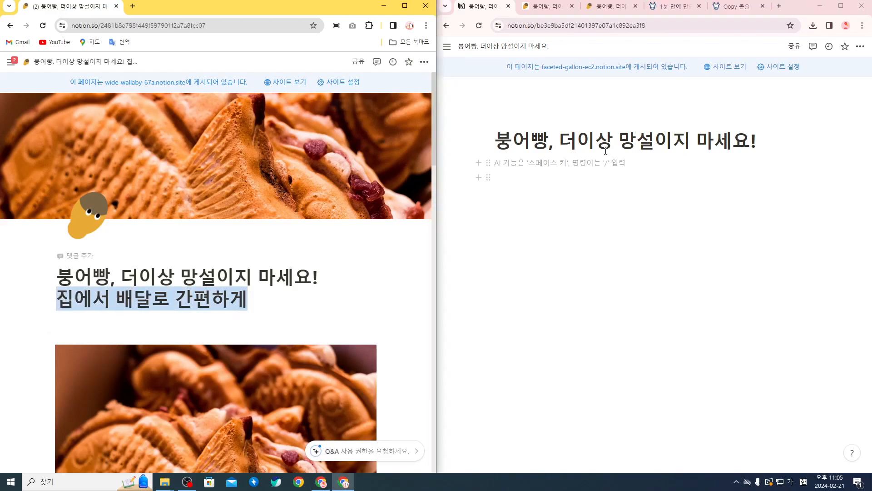
left_click(605, 178)
key("ctrl+v")
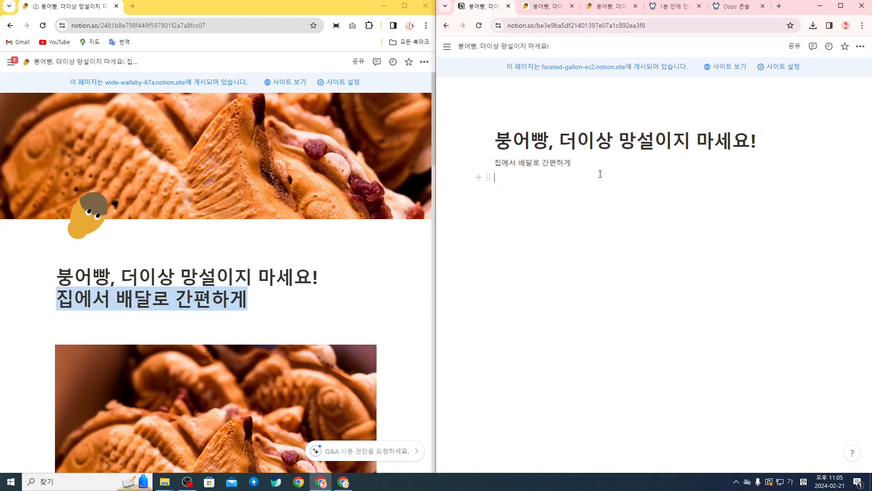
left_click_drag(572, 163, 493, 164)
key("BackSpace")
key("BackSpace")
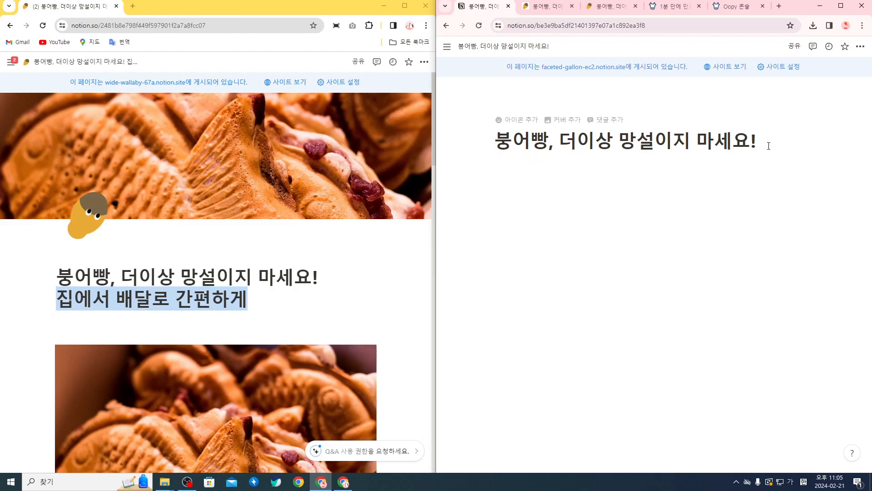
left_click(740, 208)
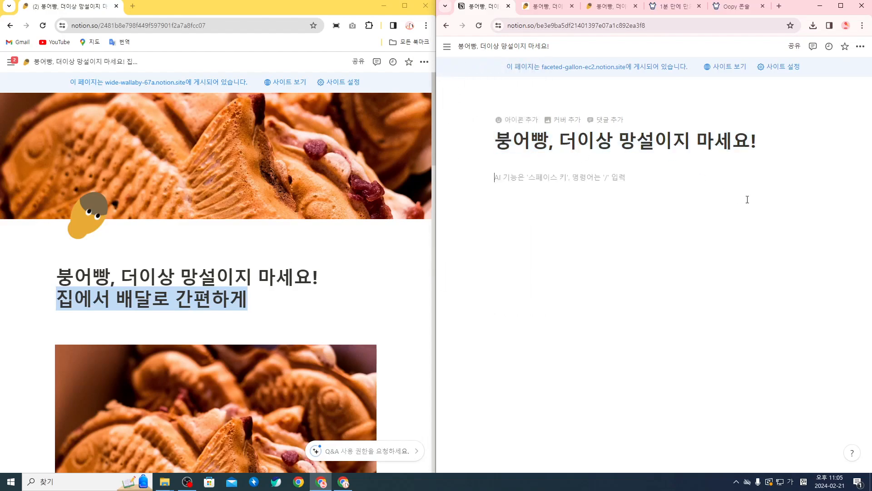
Try moving the title text into the page body, put it back in the title, and delete the body copy
left_click_drag(773, 143, 468, 146)
key("ctrl+c")
key("BackSpace")
key("Return")
key("ctrl+v")
left_click(537, 151)
key("ctrl+v")
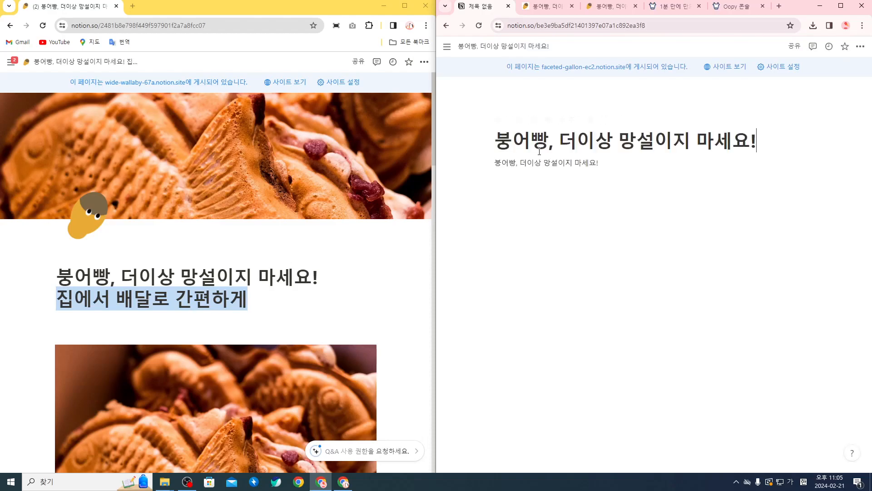
left_click_drag(621, 168, 475, 164)
key("BackSpace")
key("BackSpace")
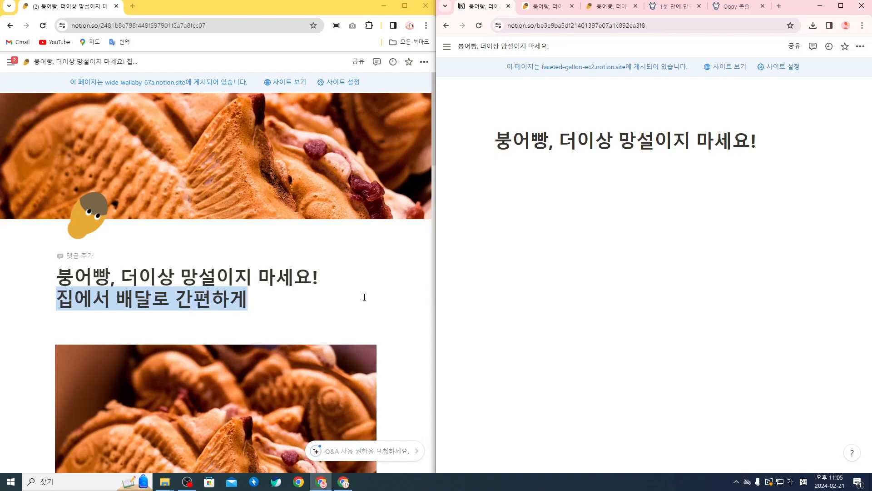
Replace the page title with the two-line title 붕어빵, 더이상 망설이지 마세요! 집에서 배달로 간편하게 copied from the reference page
left_click(361, 312)
left_click_drag(774, 146, 499, 146)
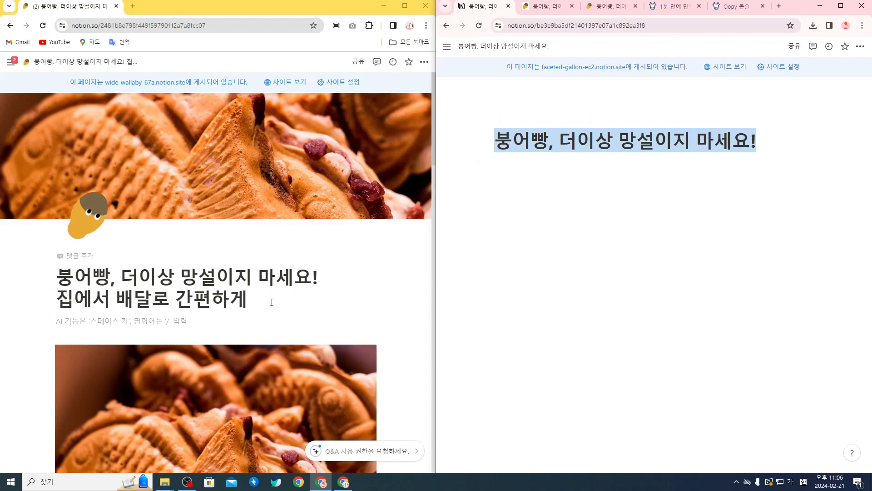
left_click_drag(272, 303, 59, 279)
key("ctrl+c")
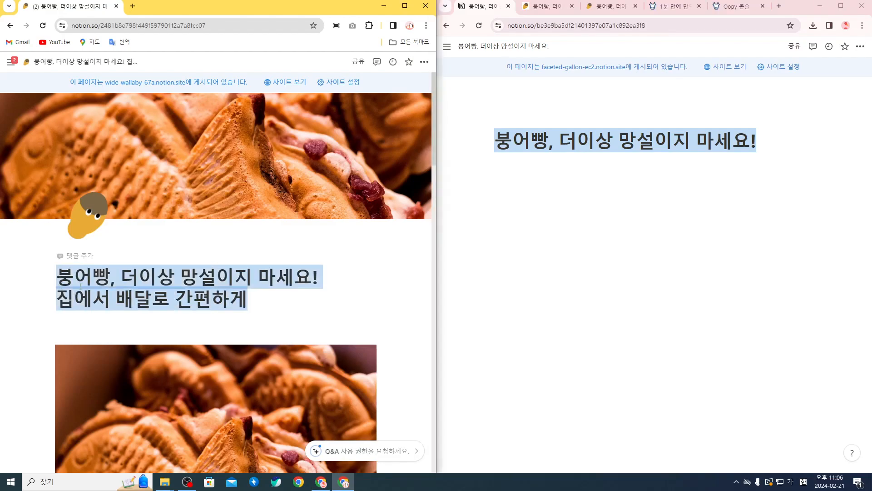
triple_click(691, 138)
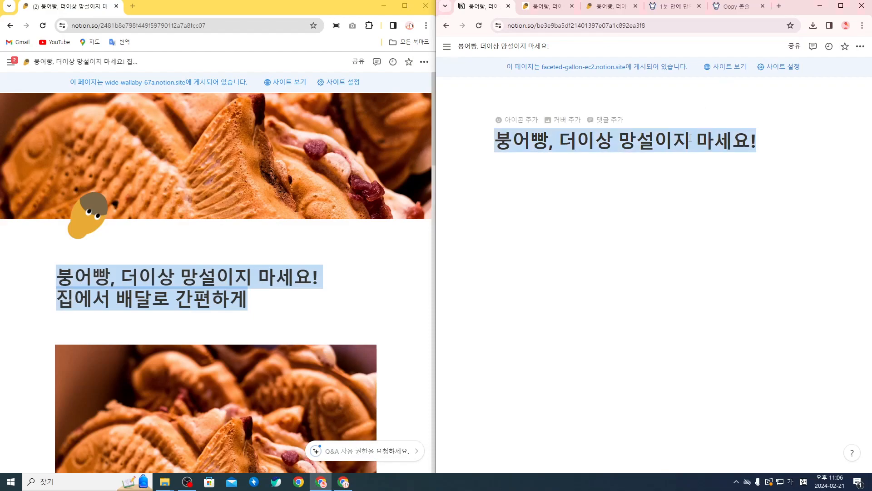
key("ctrl+v")
Try overwriting both title lines with filler characters, undo the edits, and restore the ending 게 on the second line
left_click_drag(683, 162, 522, 173)
key("BackSpace")
left_click_drag(669, 163, 513, 165)
type("ㅇㅈㅇㅈㅇㅁㅇㅈ")
left_click_drag(754, 149, 513, 143)
type("ㅇㅈㅇㅁㅇㅈㅈ")
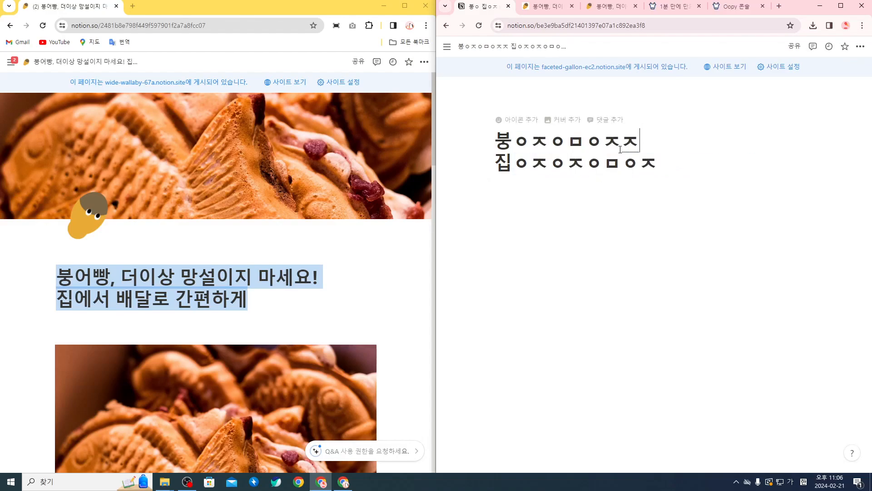
key("ctrl+z")
key("ctrl+z")
key("ctrl+z")
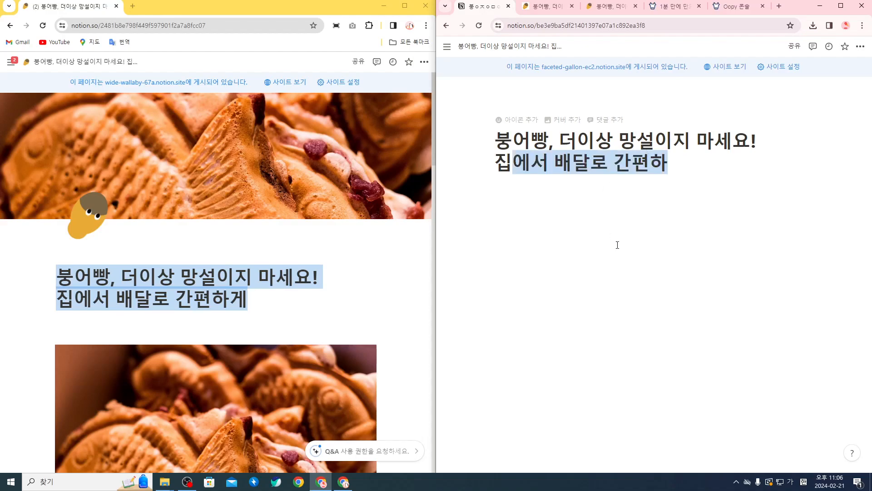
left_click(617, 245)
left_click(703, 170)
type("게")
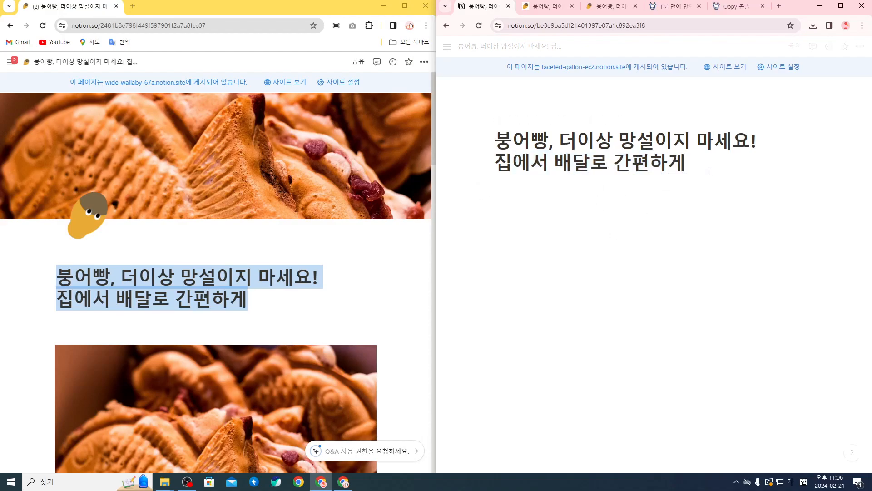
Start an empty body line below the two-line title
key("Return")
left_click(259, 322)
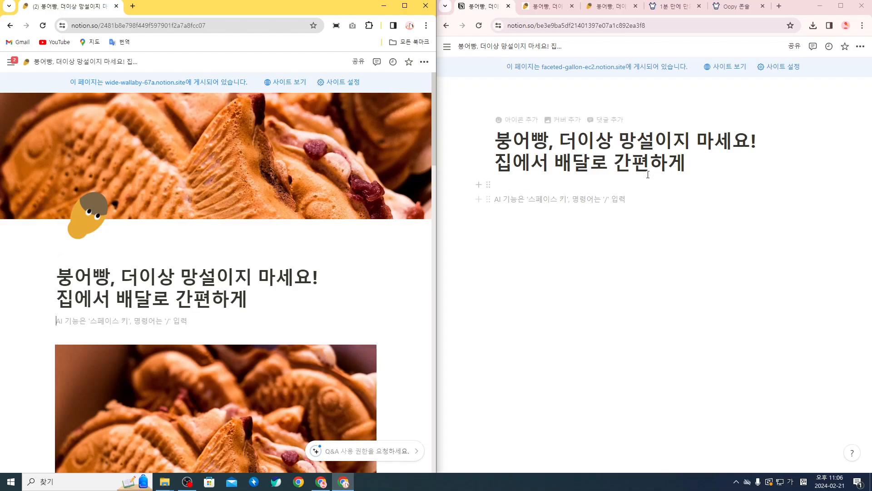
left_click(631, 184)
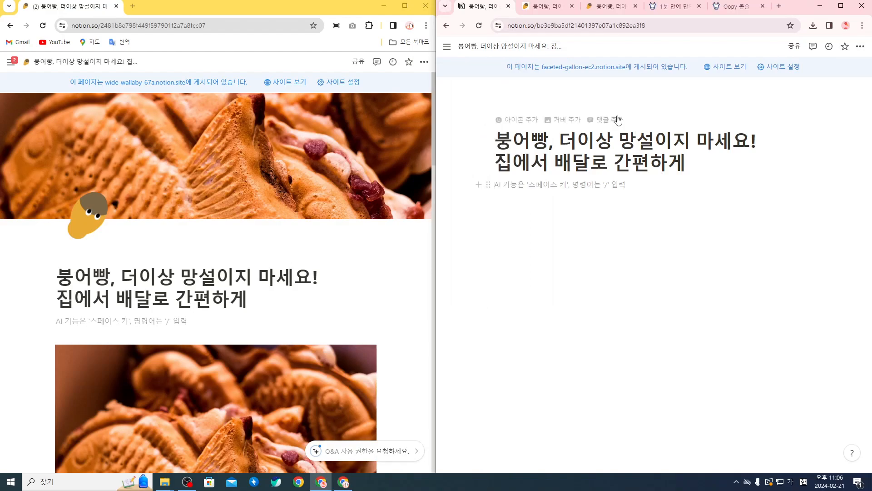
mouse_move(448, 47)
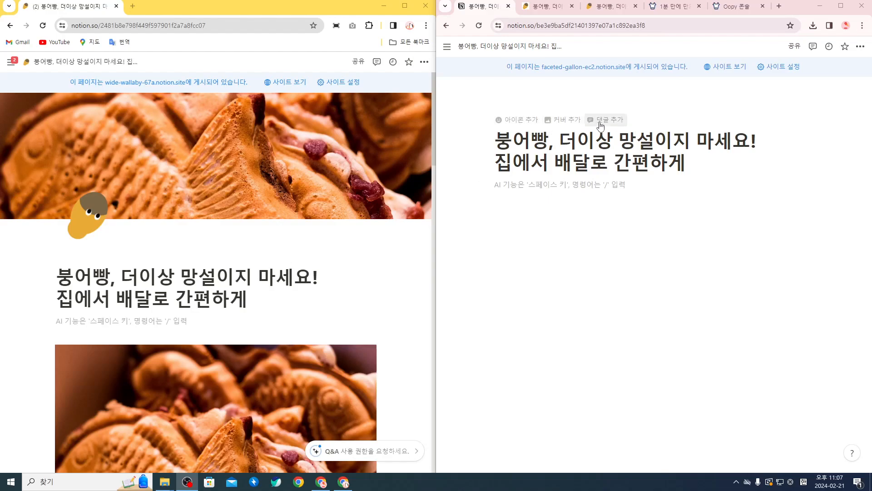
Add a cover to the page and try the solid red and pink gradient gallery covers
left_click(576, 222)
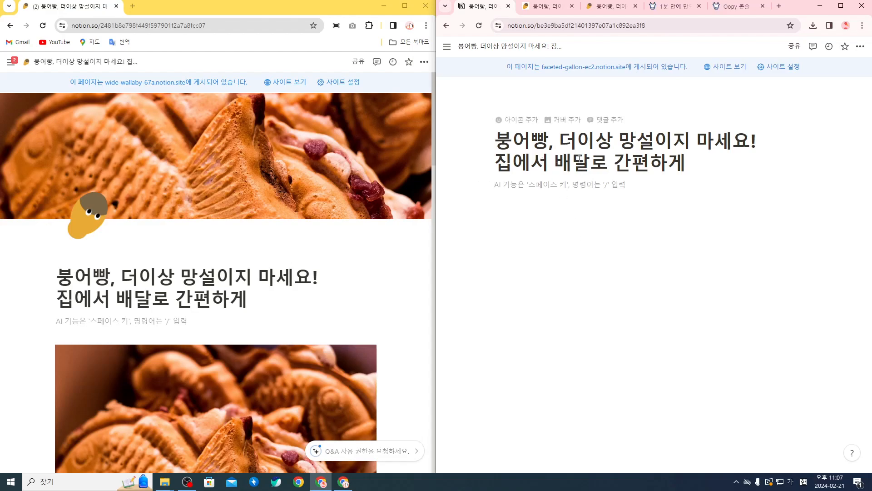
left_click(568, 121)
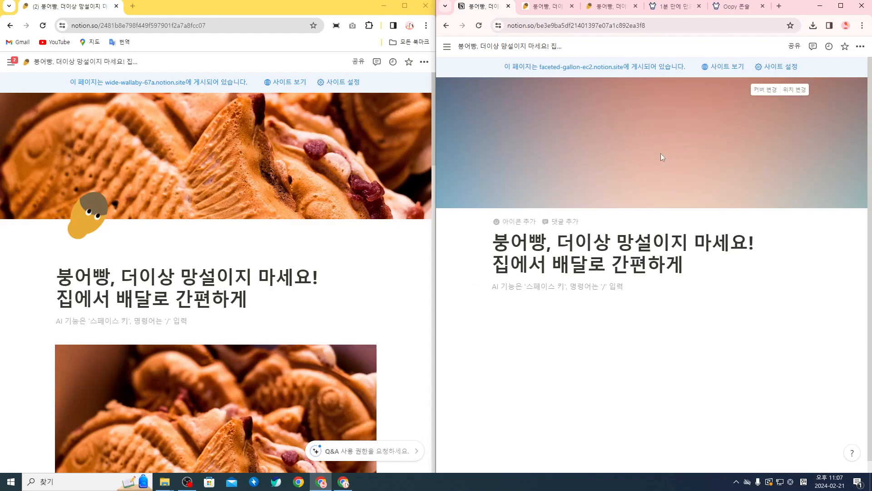
left_click(759, 93)
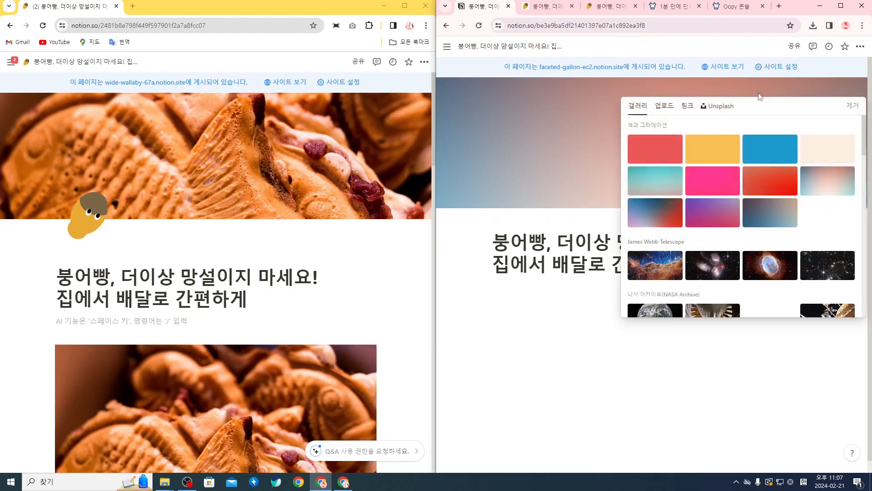
left_click(672, 158)
left_click(709, 181)
scroll(713, 211, "down", 1)
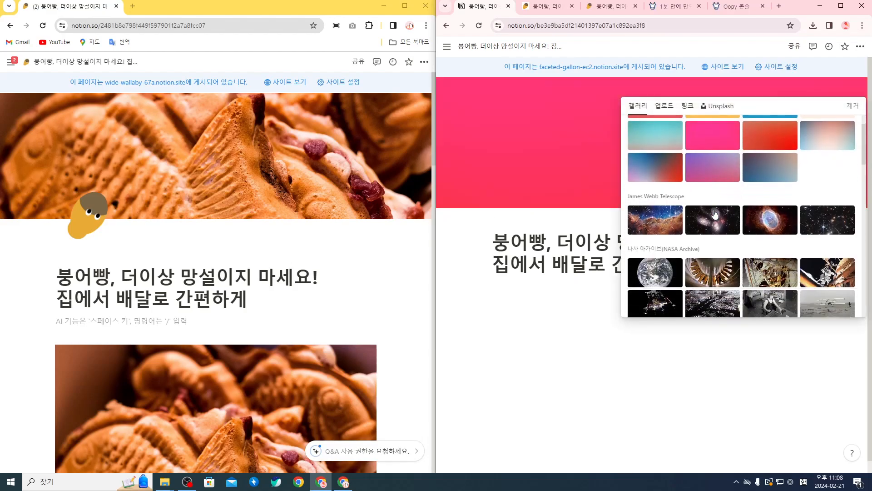
Try two Japanese prints and the city bridge painting from the museum galleries as the cover
scroll(737, 234, "down", 10)
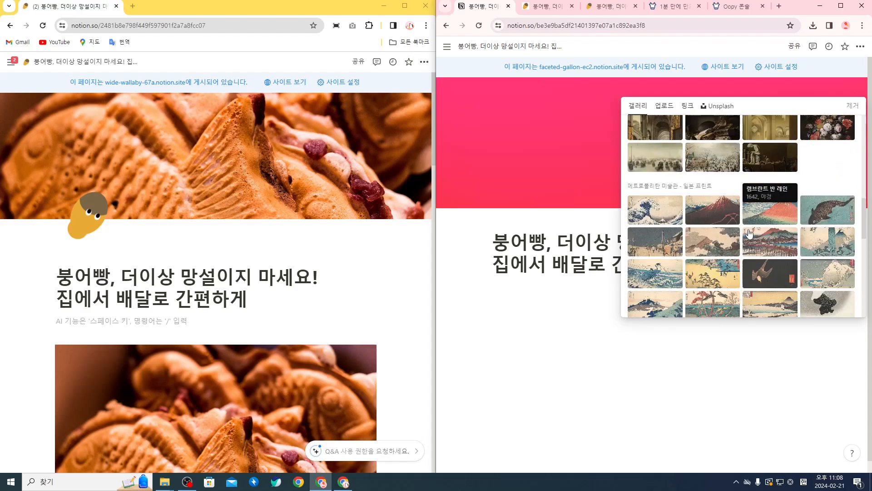
left_click(715, 200)
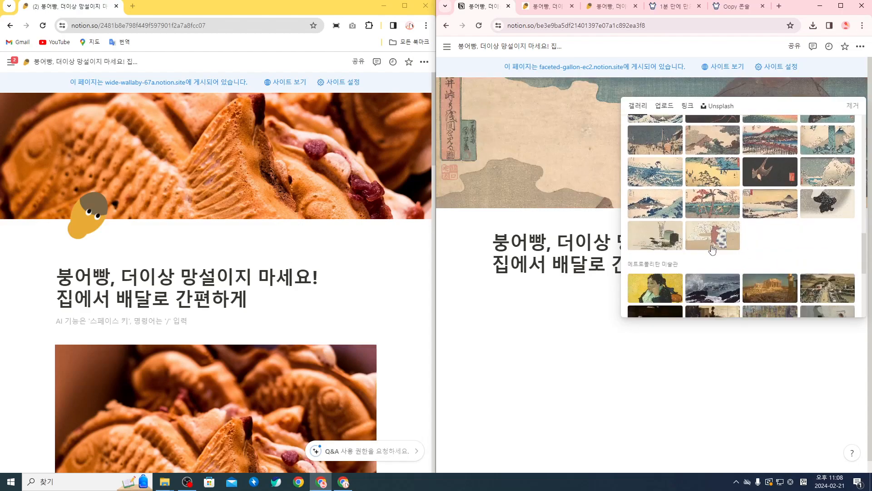
scroll(714, 241, "down", 2)
left_click(712, 249)
scroll(712, 250, "down", 3)
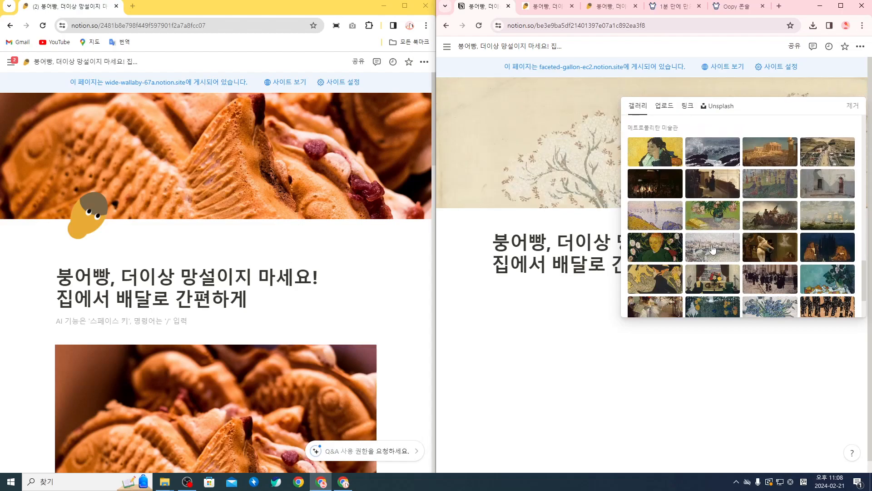
left_click(713, 247)
scroll(715, 237, "down", 3)
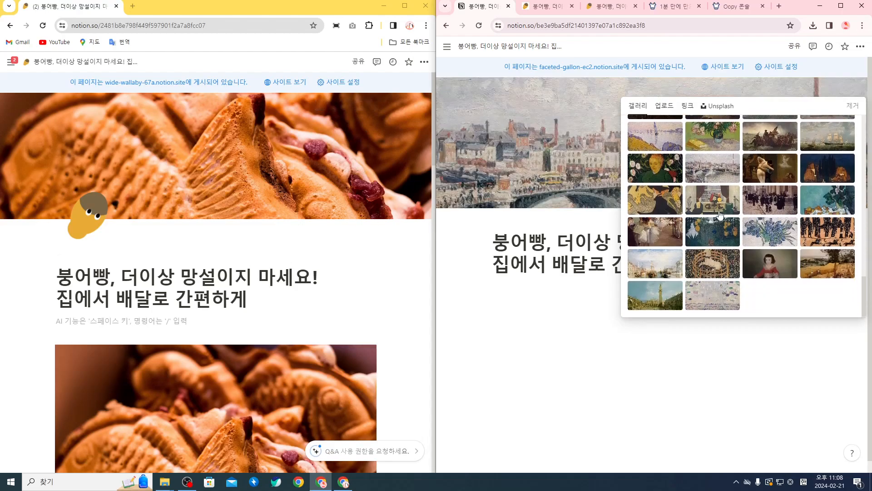
scroll(726, 215, "down", 3)
Try the Unsplash photo of purple and orange dresses as the cover
left_click(717, 106)
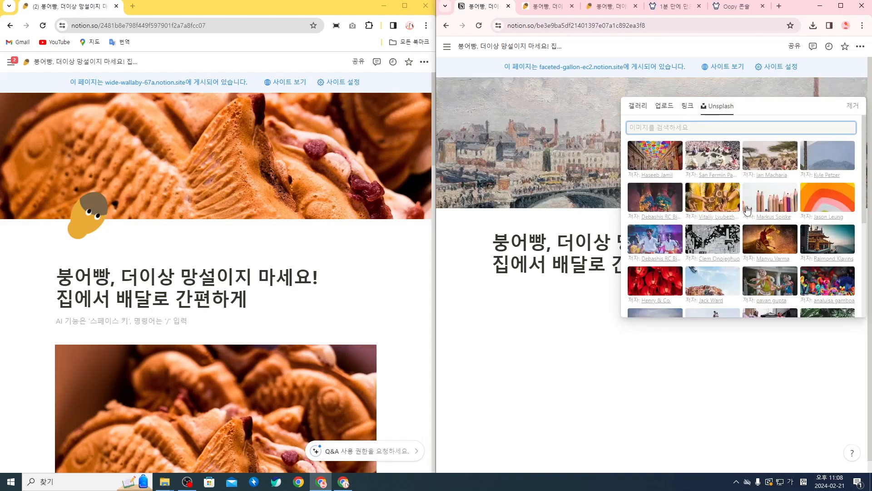
scroll(746, 223, "down", 3)
scroll(754, 205, "down", 2)
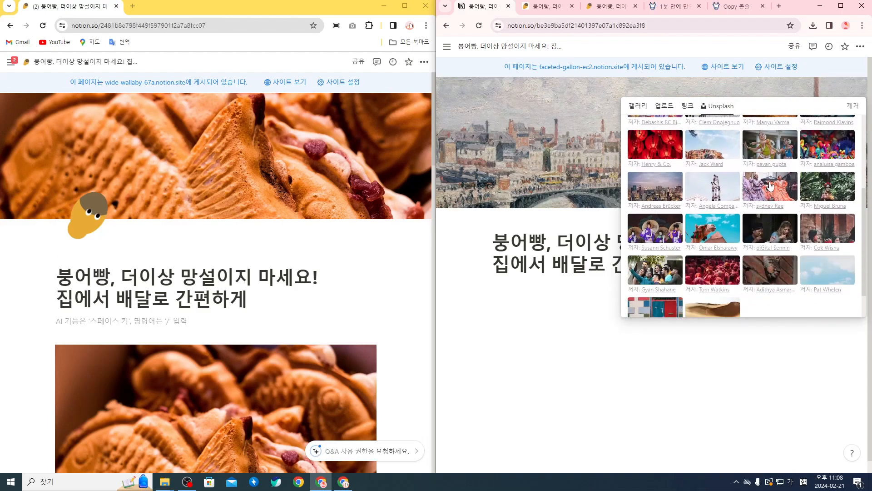
left_click(767, 186)
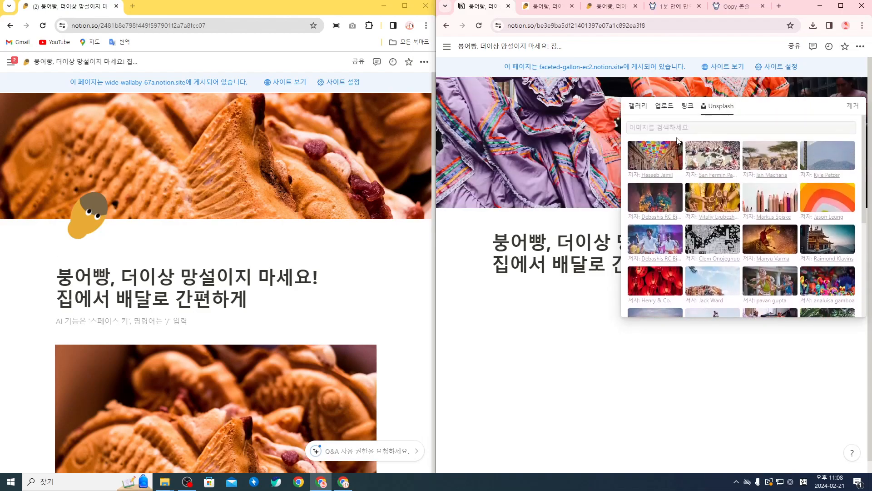
Upload the image 커버 from the 붕피드 이미지 folder on drive D: as the page cover
left_click(664, 109)
left_click(686, 107)
left_click(671, 110)
left_click(727, 129)
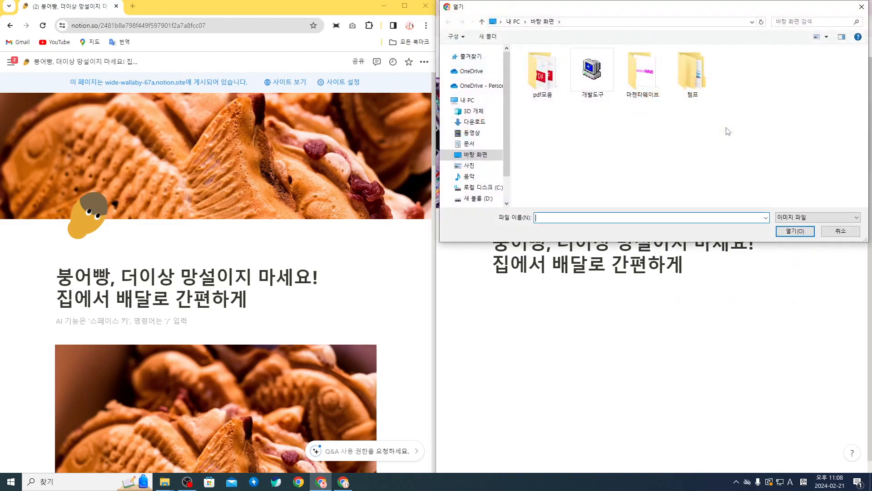
scroll(503, 175, "down", 1)
left_click(477, 166)
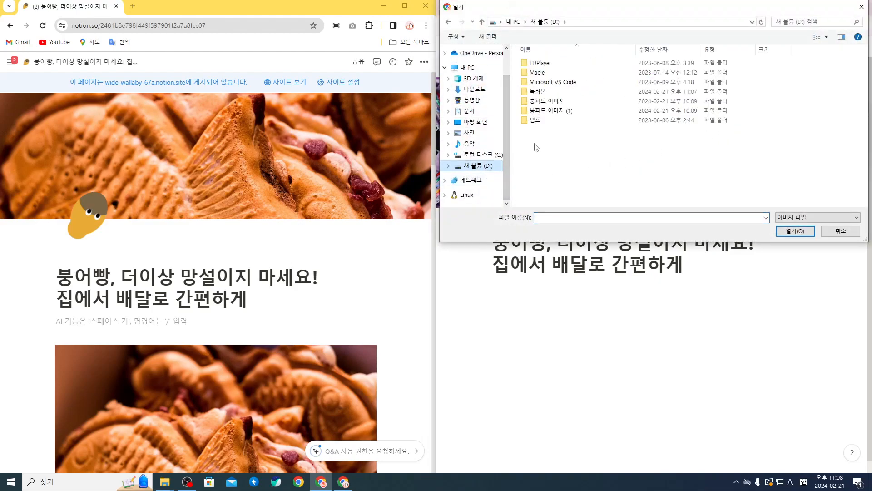
left_click(570, 104)
double_click(571, 106)
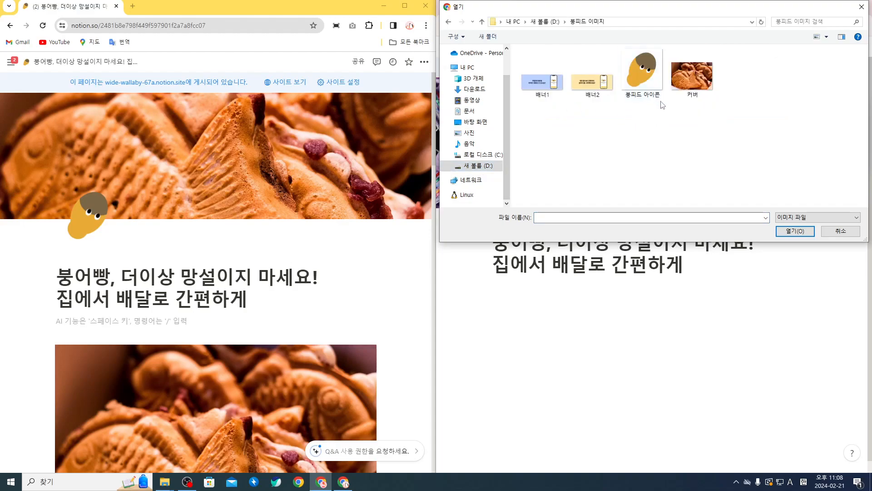
left_click(709, 73)
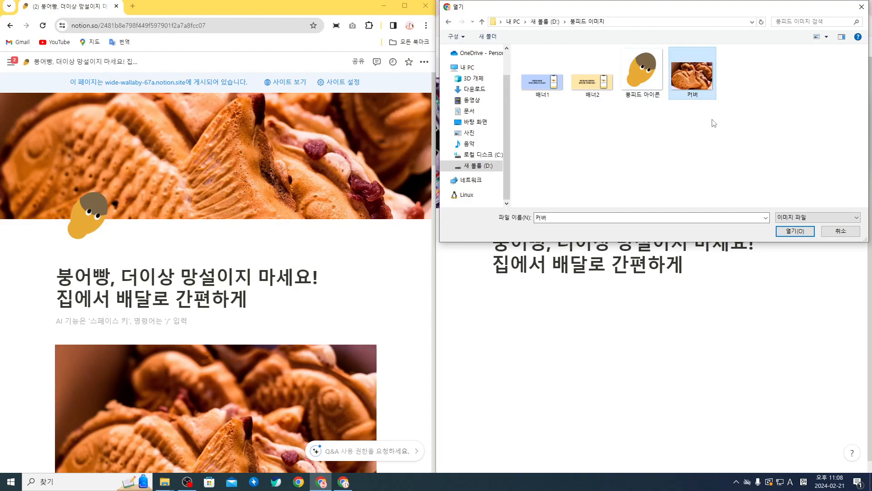
left_click(788, 234)
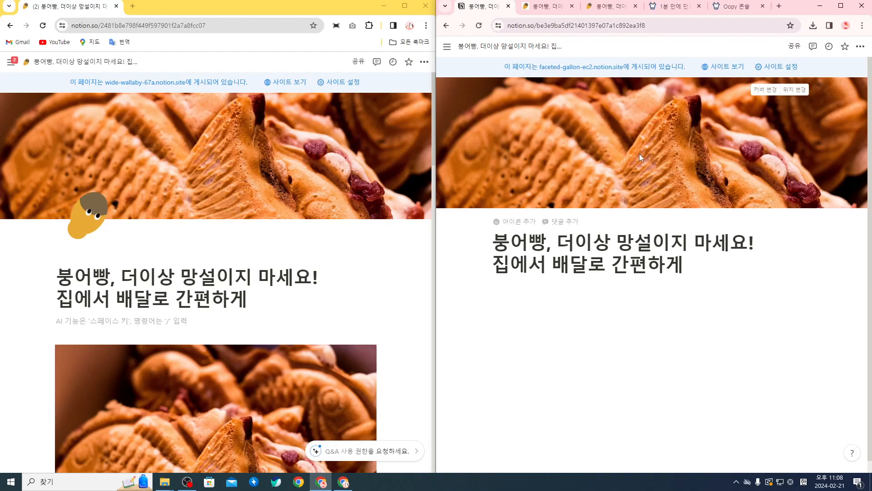
Adjust the cover image's position within the banner and save it, then fine-tune and save the position again
left_click(795, 90)
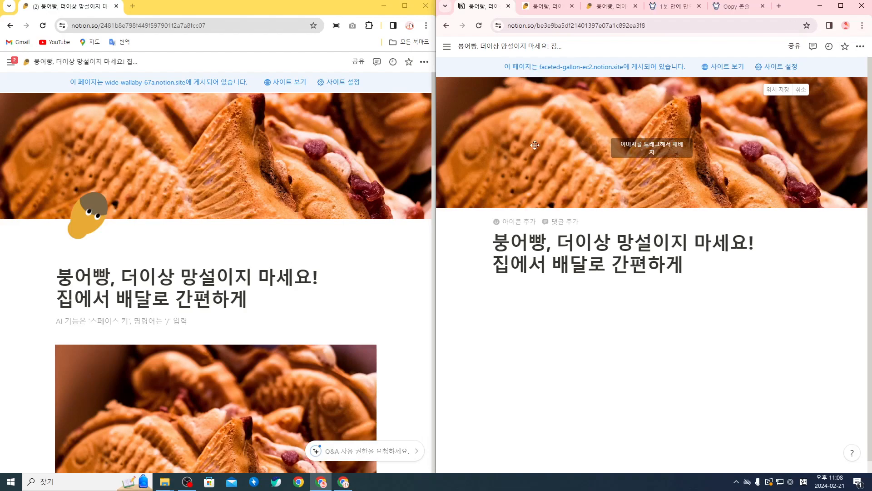
left_click_drag(586, 120, 615, 104)
left_click_drag(818, 166, 700, 184)
left_click(778, 90)
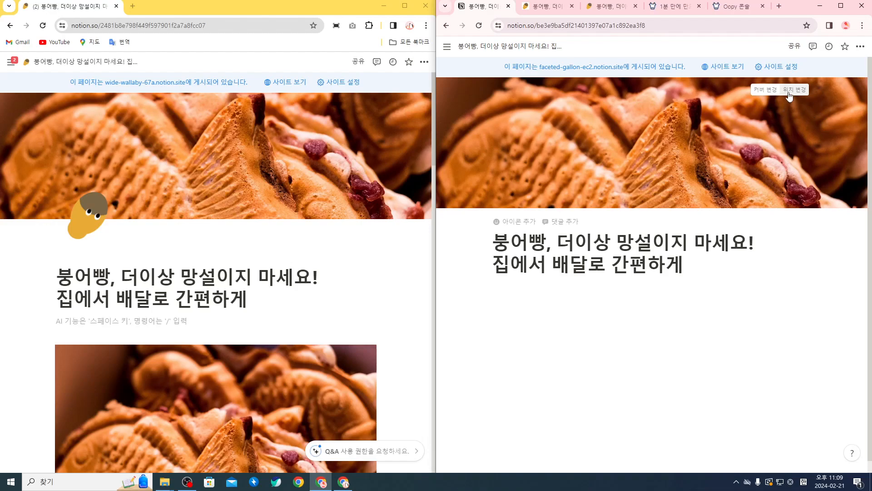
left_click(790, 93)
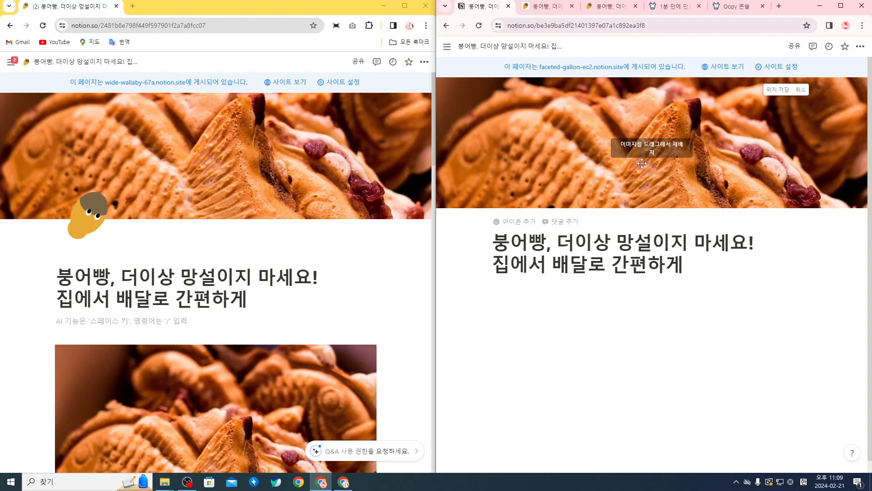
left_click_drag(642, 163, 678, 156)
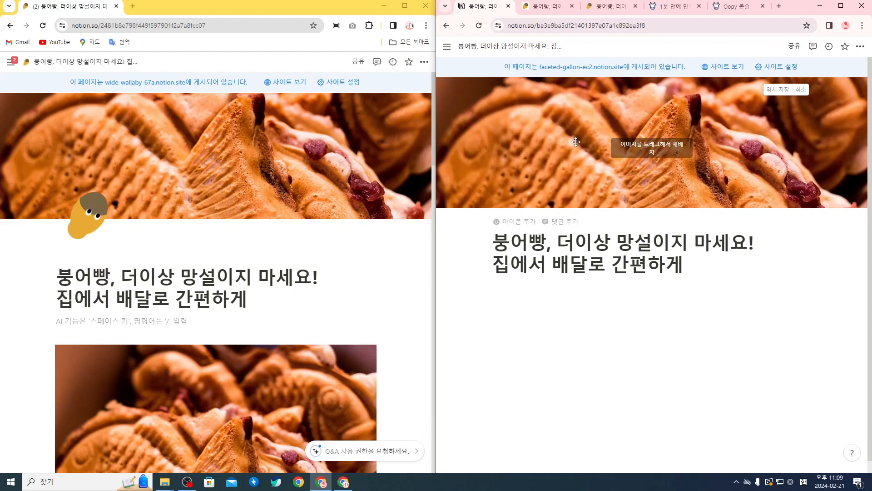
left_click(788, 93)
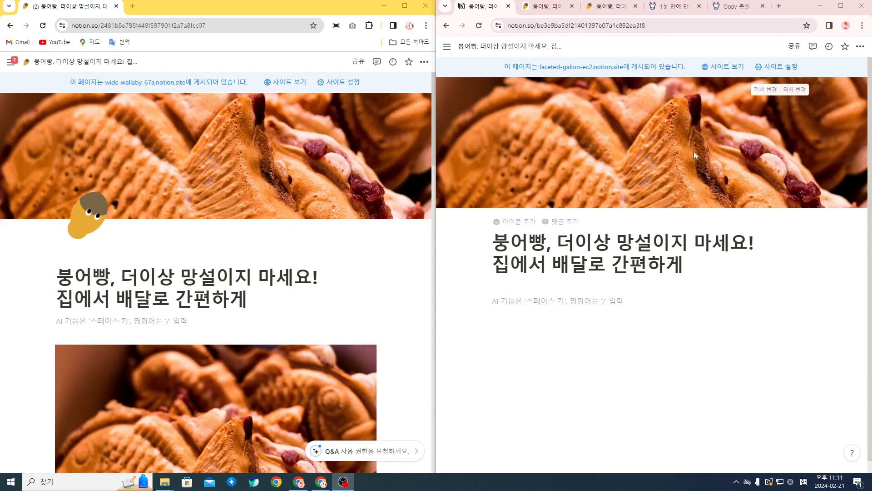
Replace the cover with the pink gradient, look at the image link option, and remove the cover
left_click(771, 90)
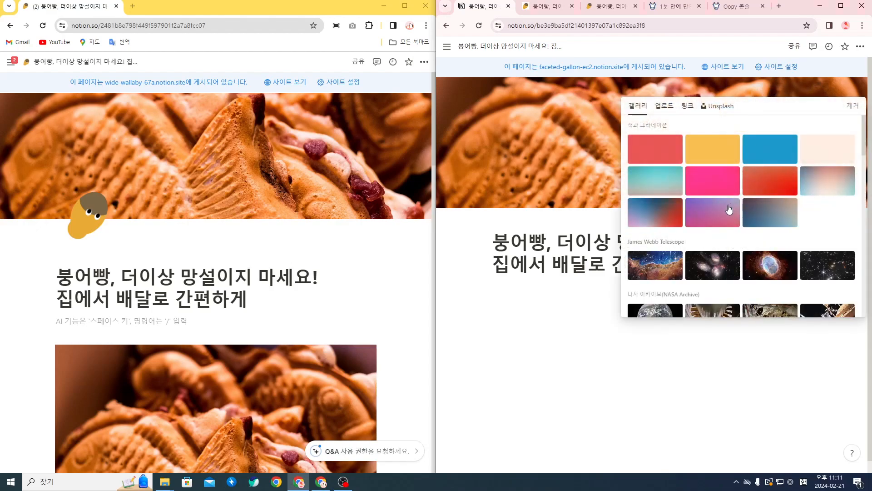
left_click(705, 187)
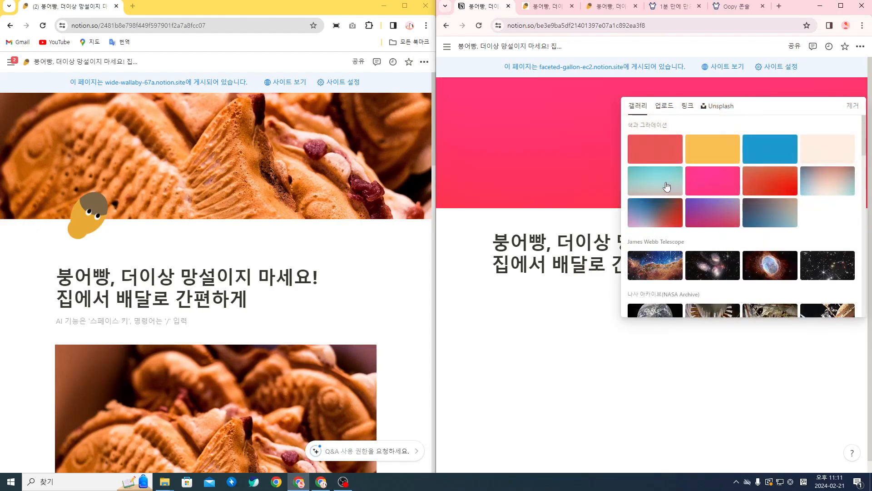
left_click(687, 109)
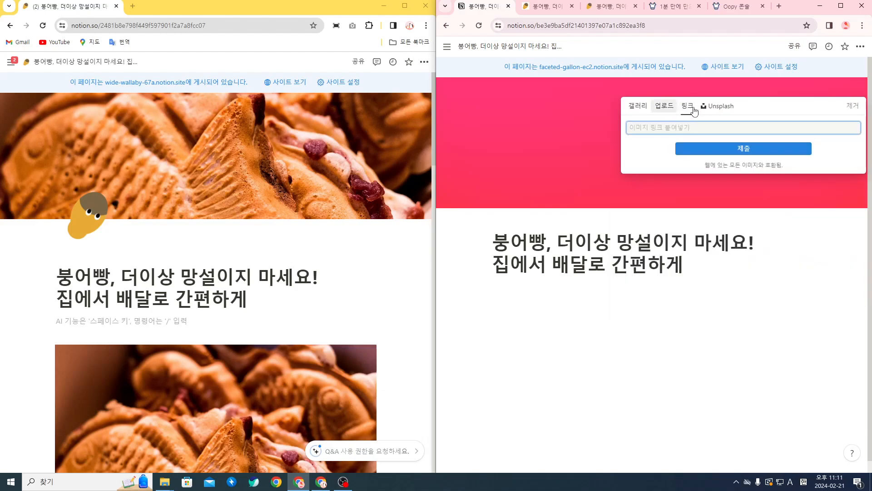
left_click(854, 107)
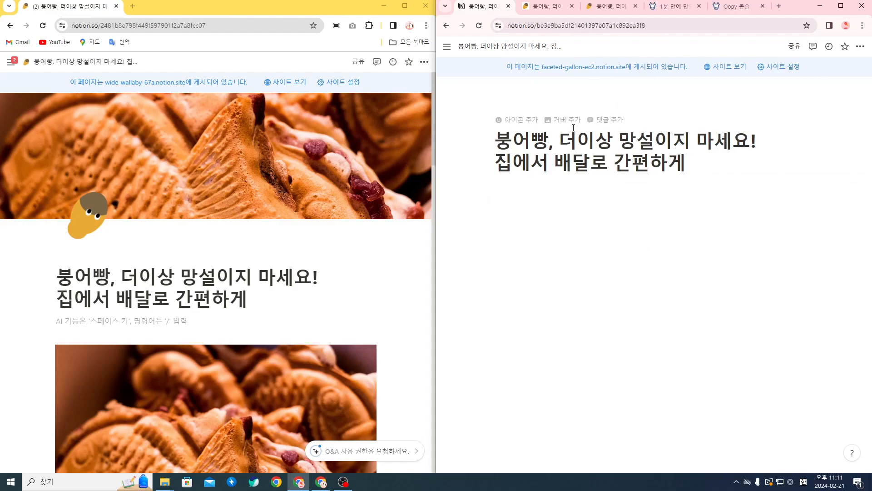
Add a new cover to the page and upload the image 커버 from the 붕피드 이미지 folder for it
left_click(568, 120)
left_click(768, 93)
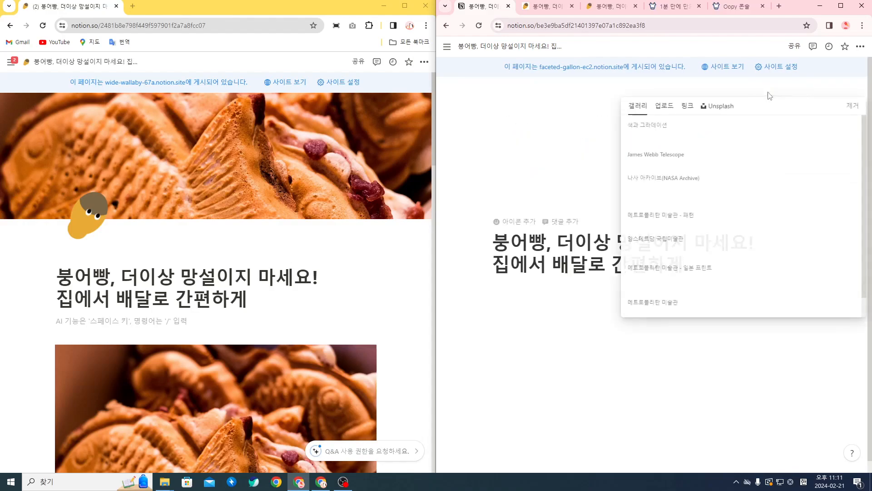
left_click(801, 91)
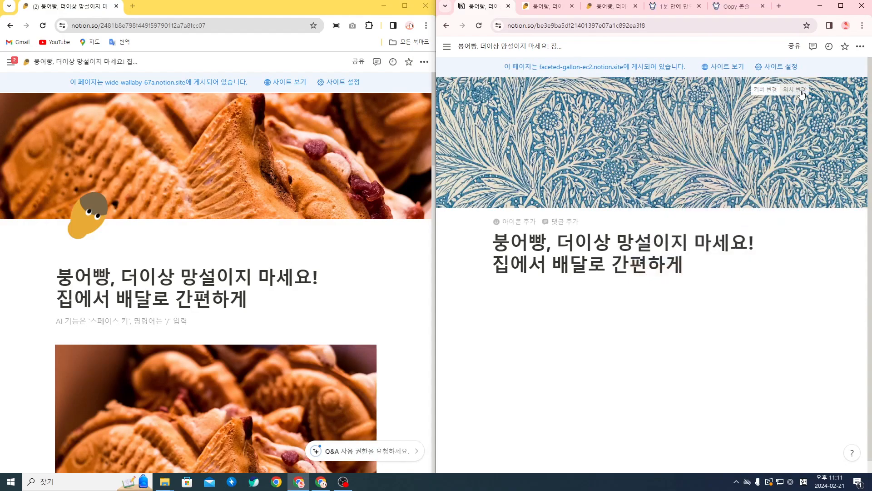
left_click(768, 93)
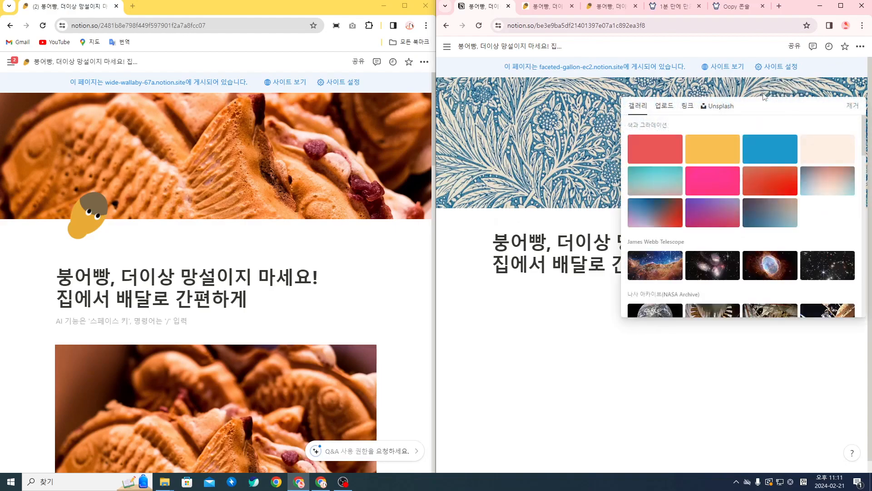
left_click(654, 107)
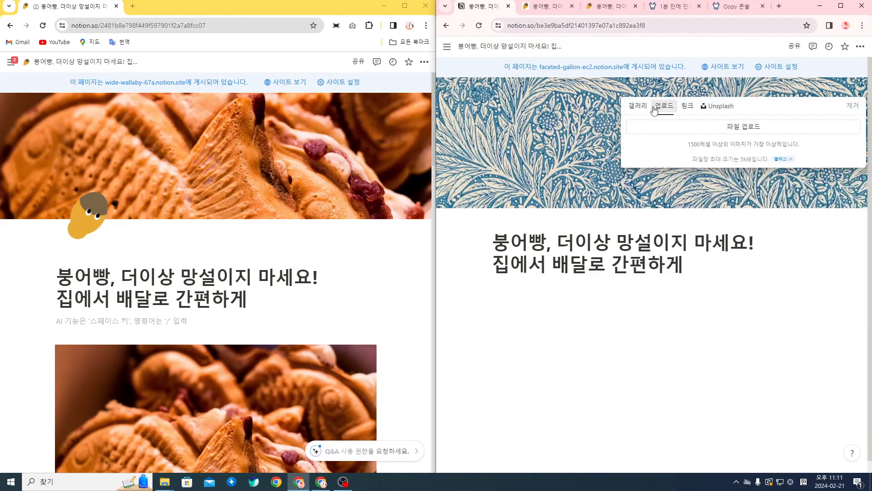
left_click(732, 129)
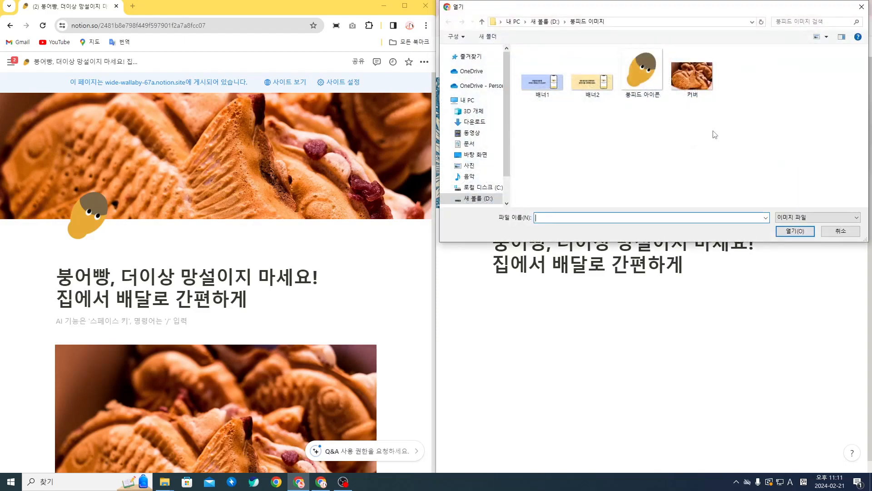
left_click(700, 85)
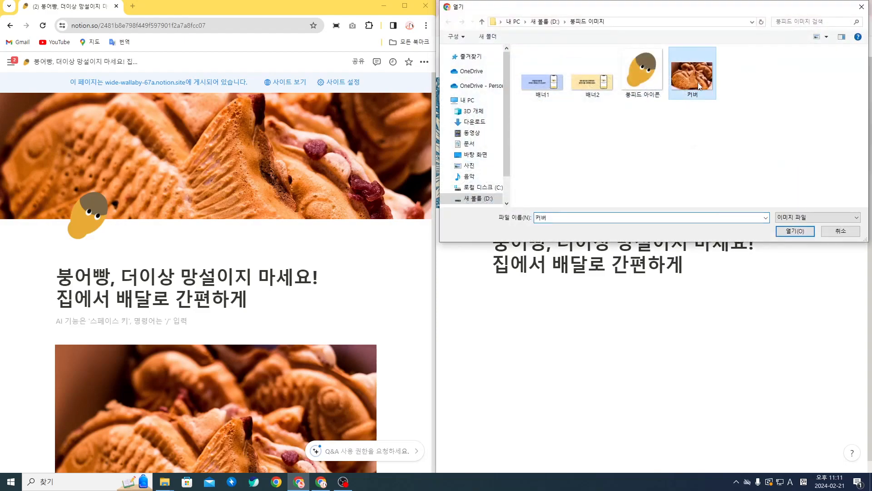
left_click(794, 231)
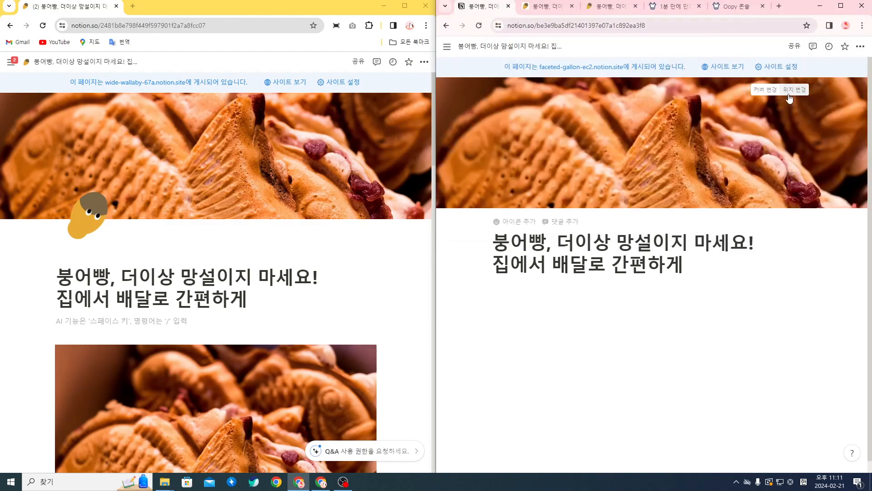
Reposition the uploaded 커버 image within the banner to match the reference page and save the position
left_click(790, 99)
left_click_drag(586, 145, 630, 131)
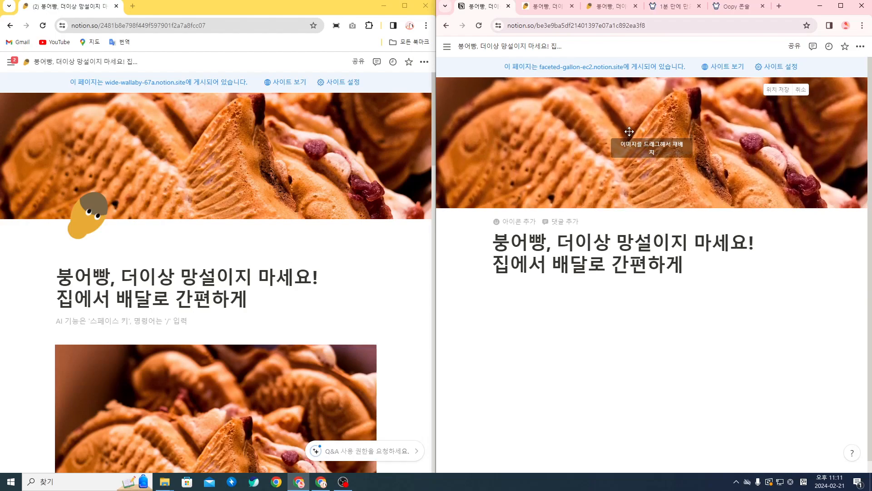
left_click(773, 90)
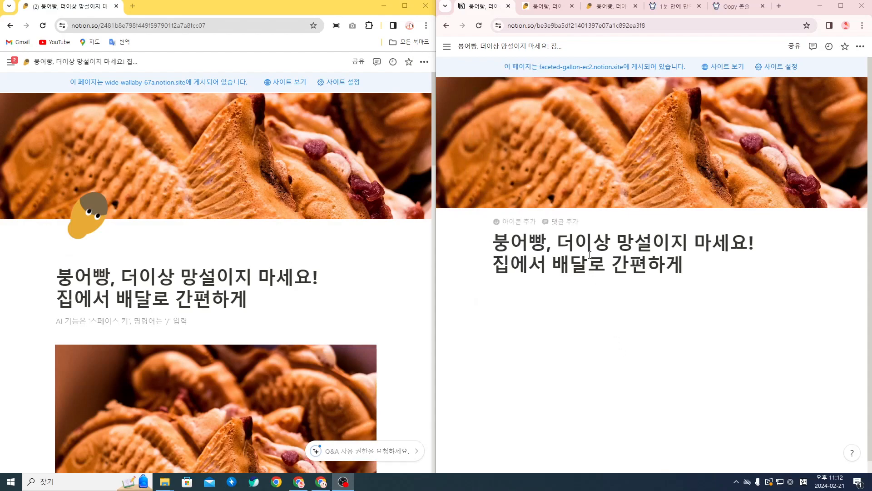
Add an icon to the page and set it to the grinning face emoji with smiling eyes
left_click(521, 222)
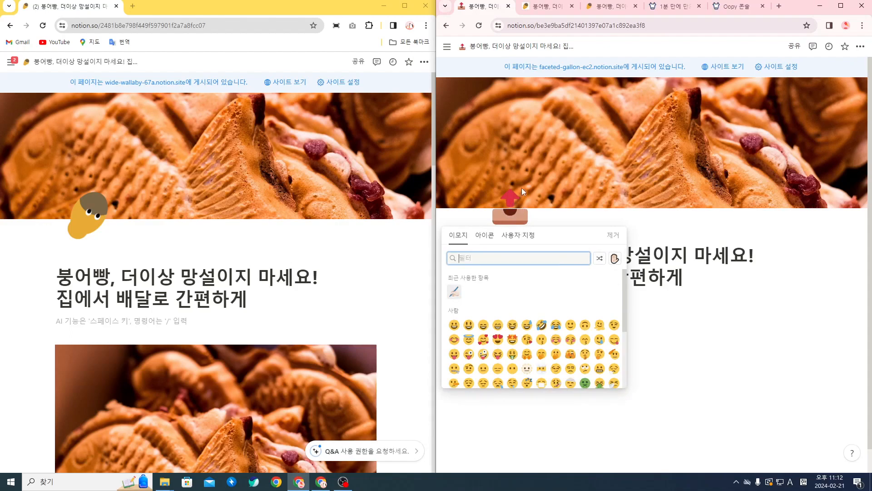
left_click(498, 325)
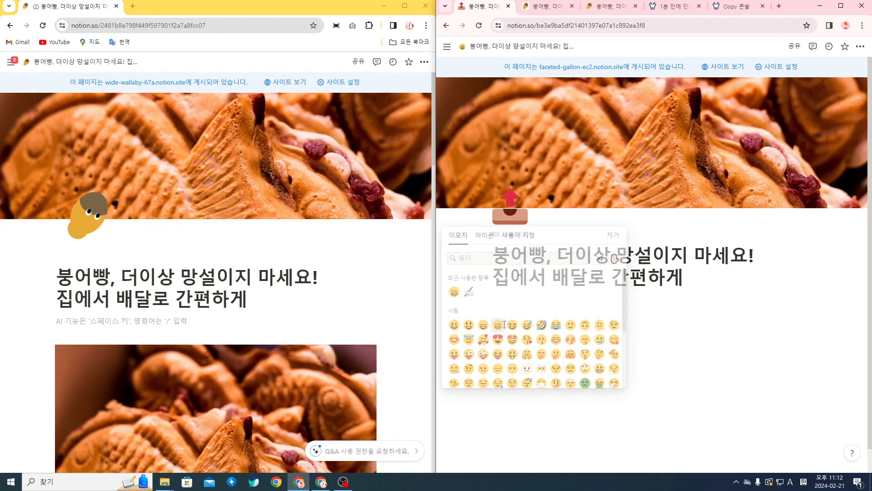
Change the page icon to the cook emoji holding a spoon
left_click(510, 207)
scroll(534, 327, "down", 3)
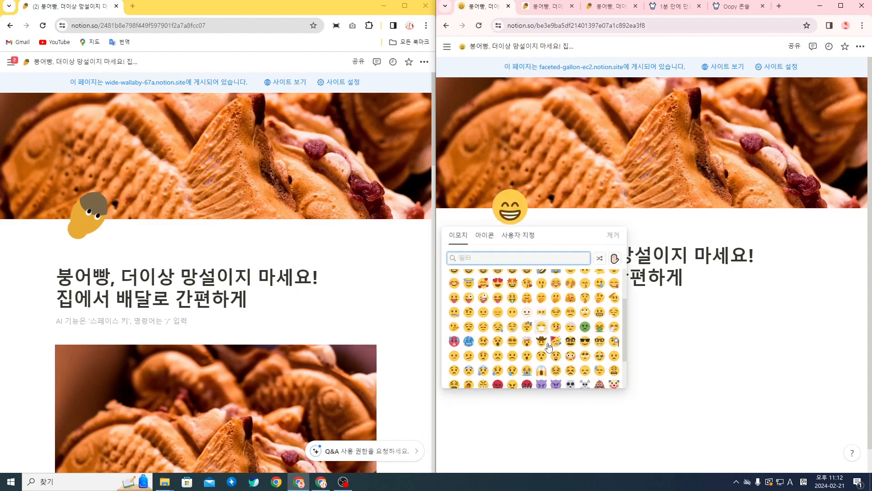
scroll(545, 334, "down", 8)
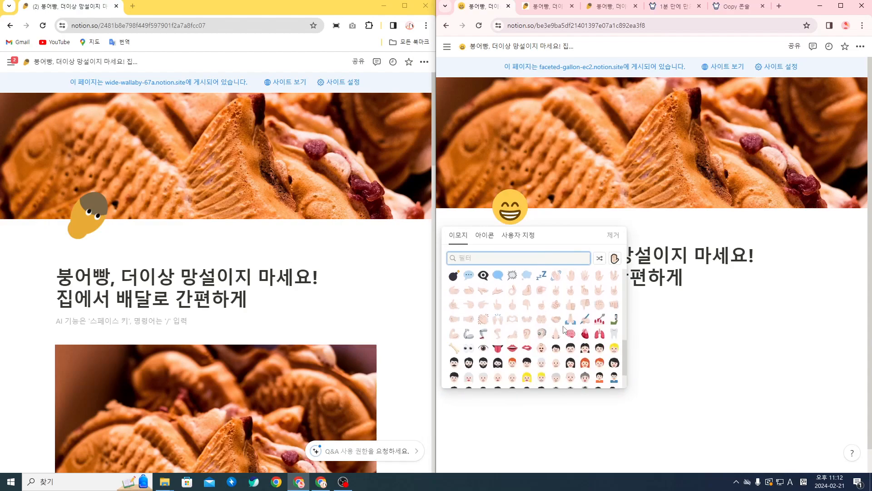
left_click(571, 331)
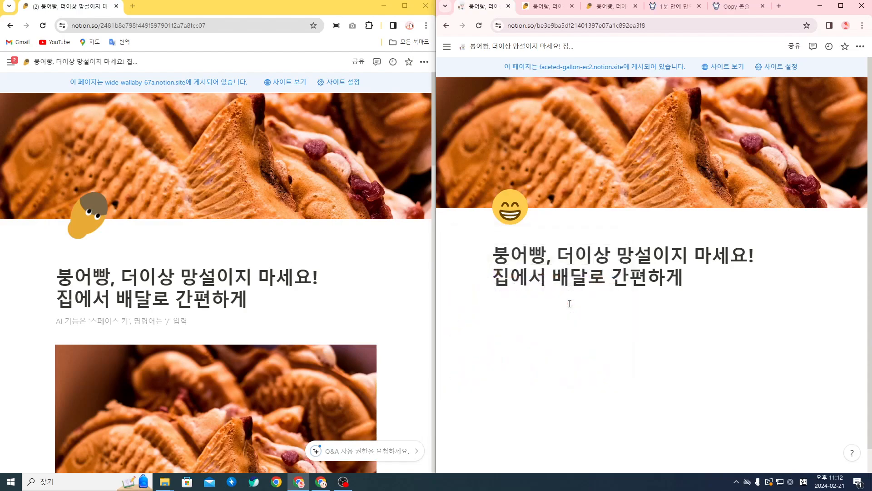
Change the page icon to the trophy emoji
left_click(511, 207)
scroll(543, 324, "down", 15)
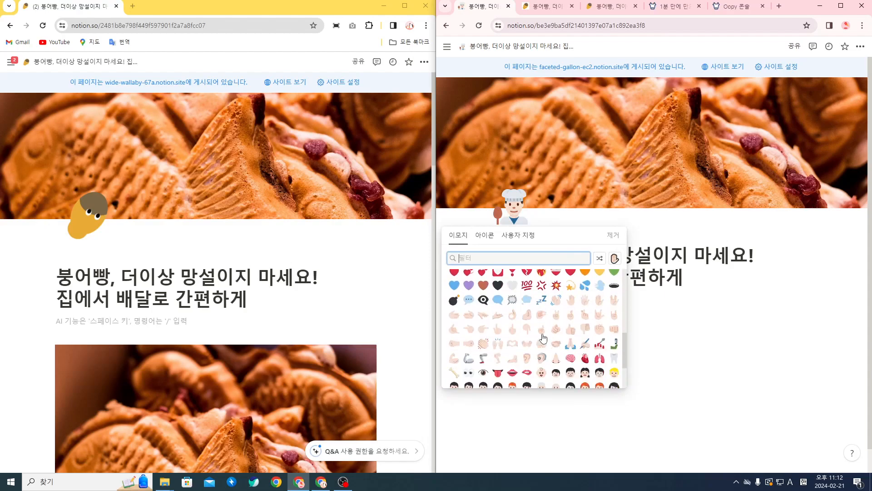
scroll(550, 340, "down", 15)
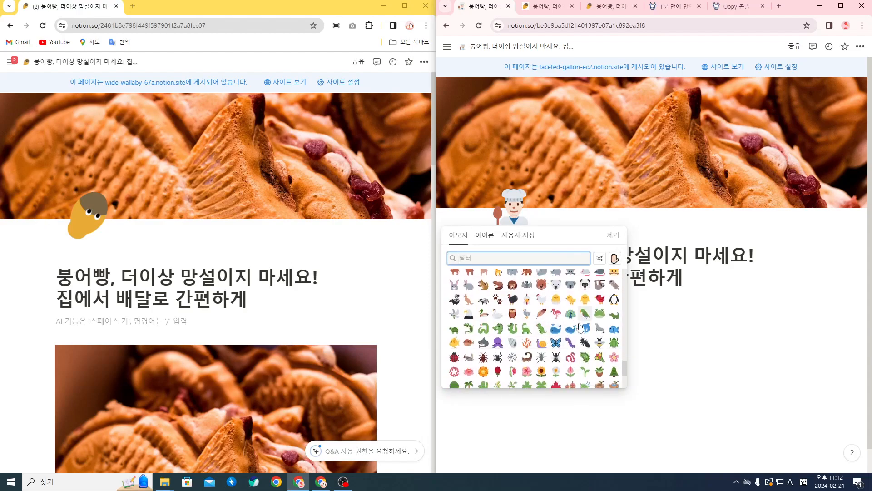
scroll(559, 337, "down", 2)
scroll(568, 345, "up", 5)
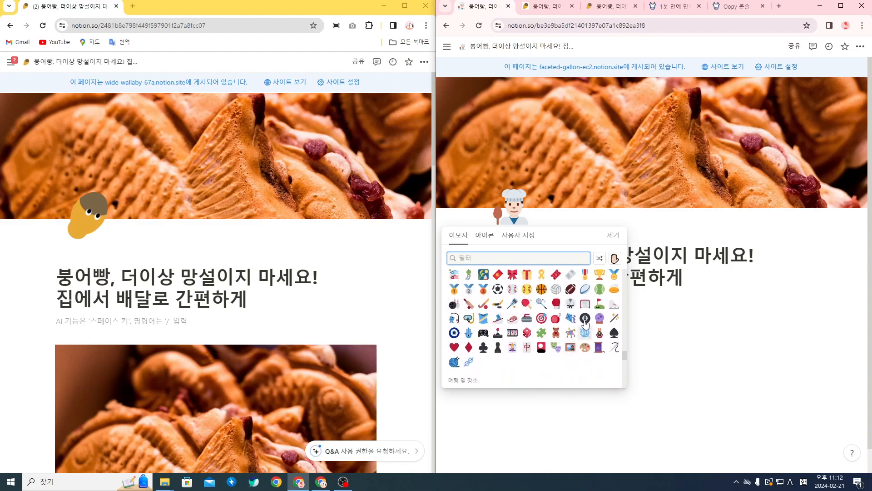
scroll(570, 353, "down", 1)
scroll(570, 353, "up", 1)
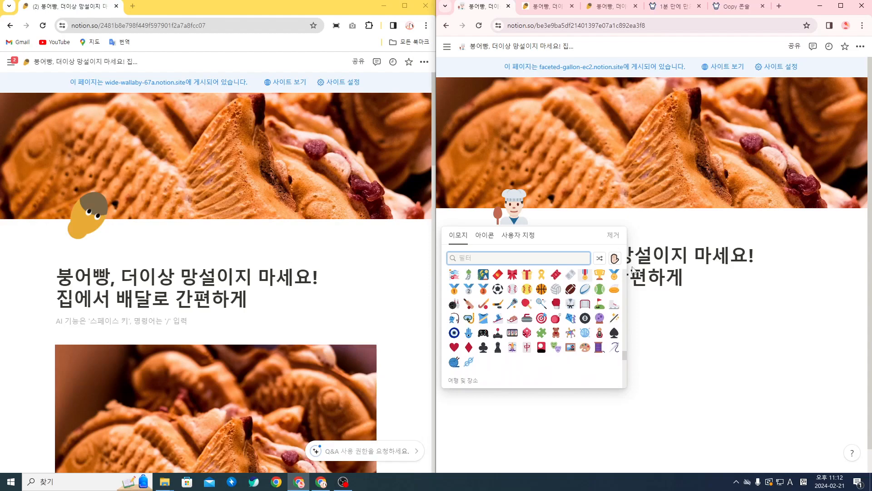
left_click(600, 275)
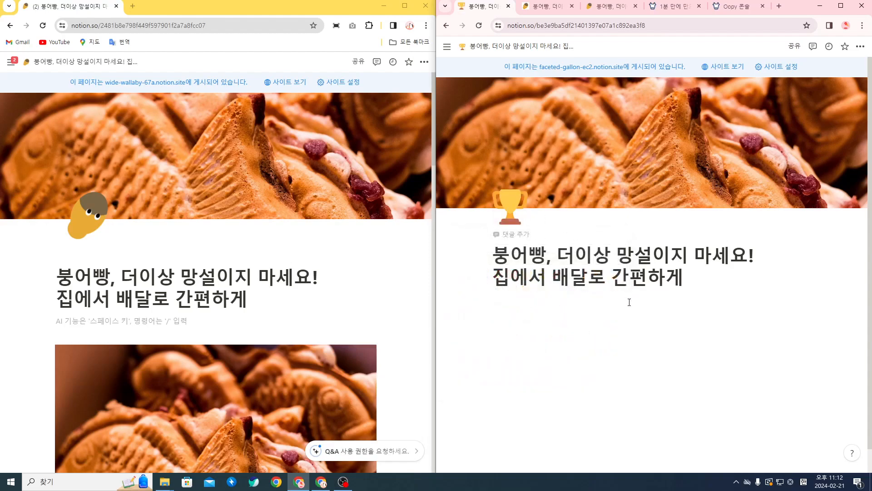
Replace the trophy with the horizontal line symbol from the built-in icon set, coloured yellow (노란색)
left_click(508, 206)
key("Escape")
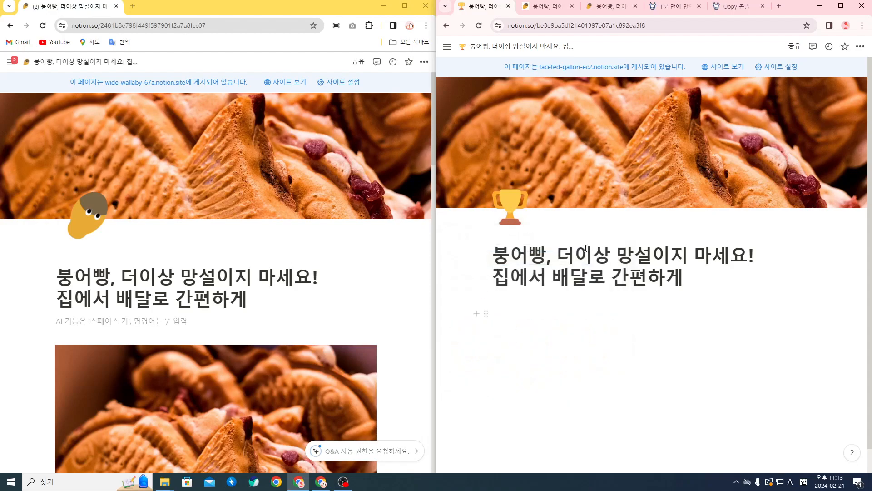
left_click(505, 211)
scroll(522, 317, "down", 3)
scroll(522, 317, "down", 5)
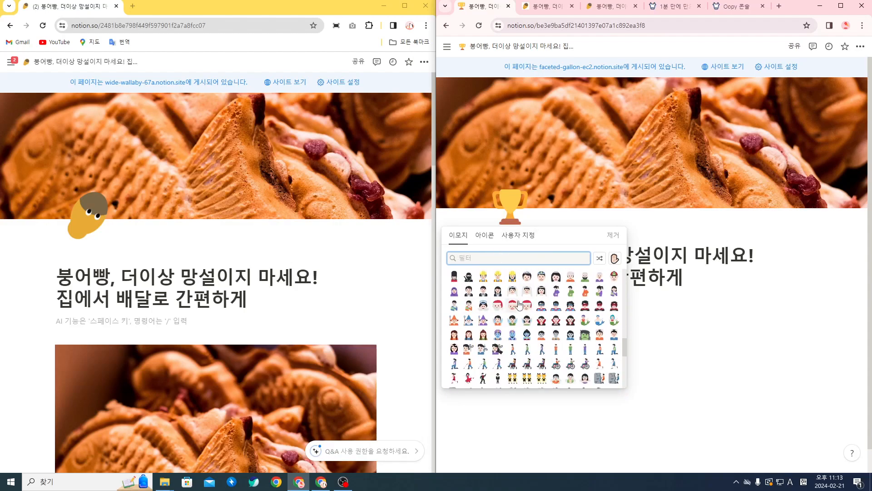
left_click(484, 235)
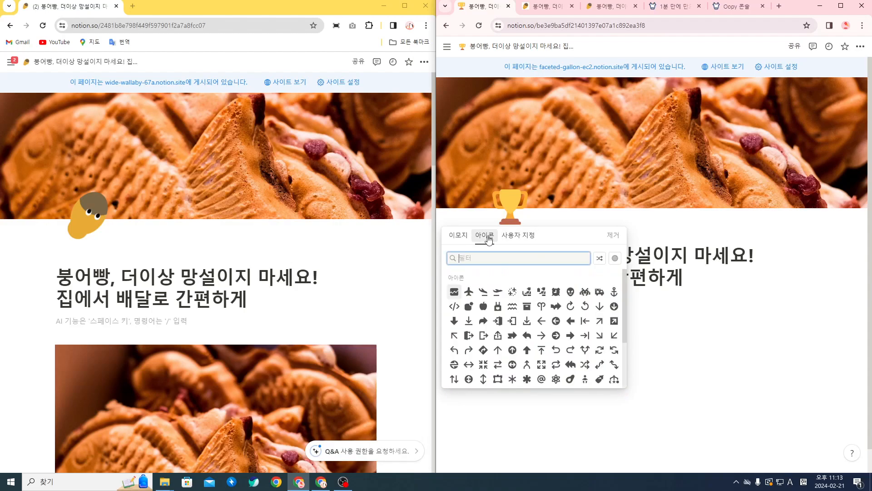
scroll(558, 345, "down", 1)
scroll(558, 344, "down", 5)
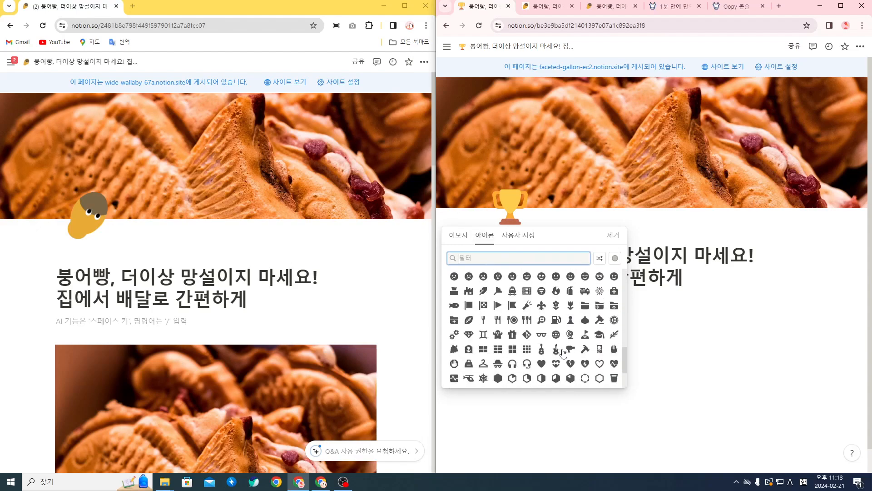
left_click(616, 258)
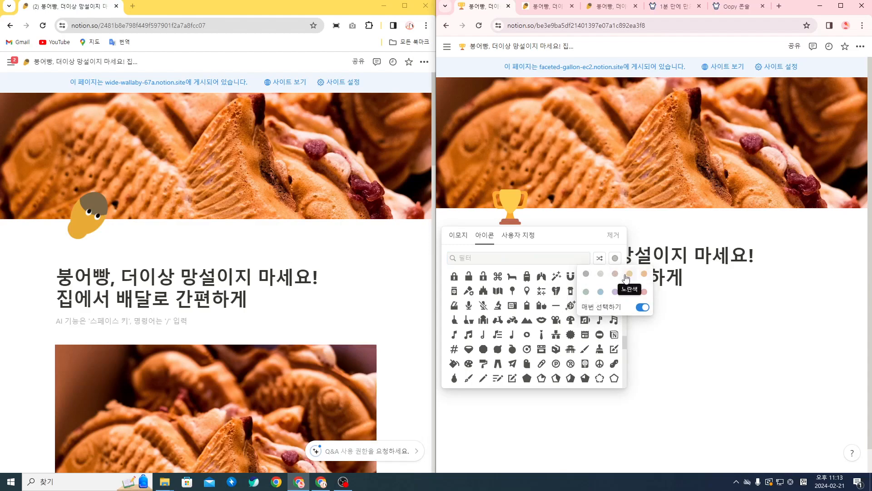
left_click(631, 274)
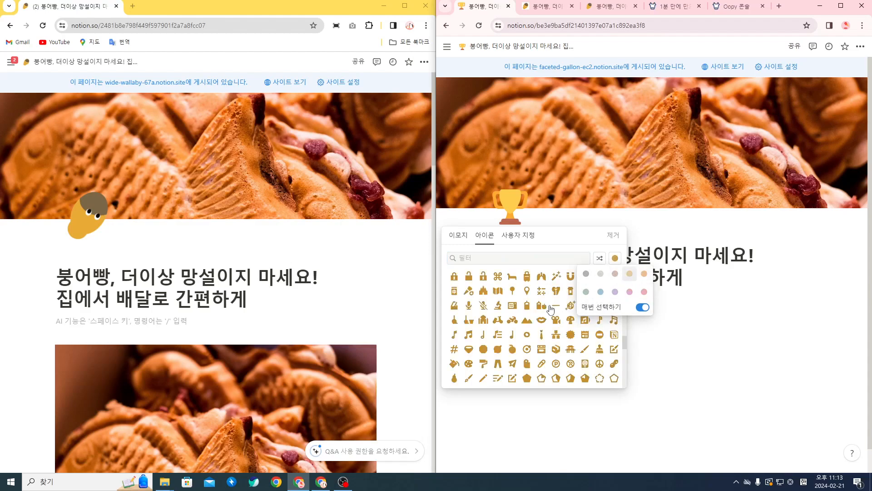
left_click(539, 307)
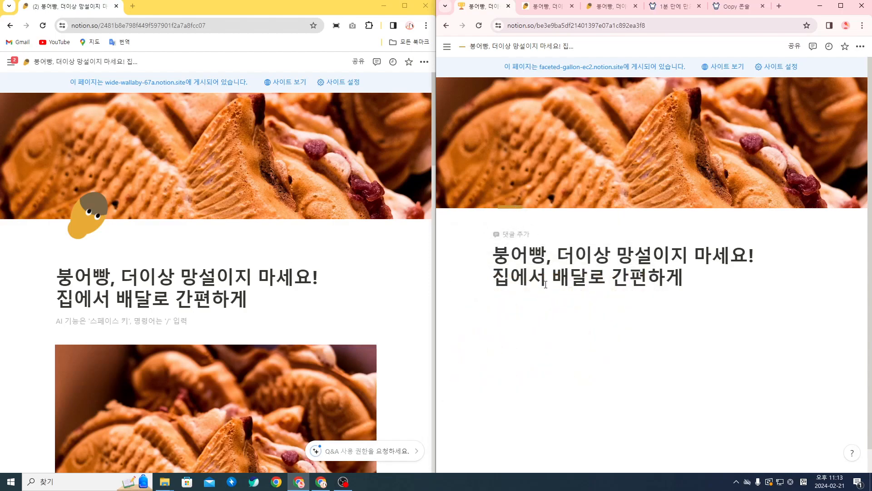
Upload the image 붕피드 아이콘 from the 붕피드 이미지 folder as the custom page icon
left_click(516, 209)
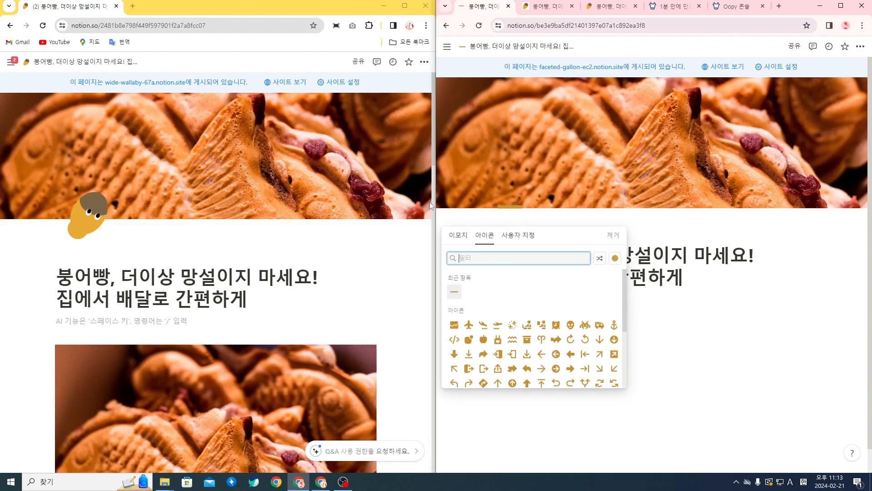
left_click(458, 235)
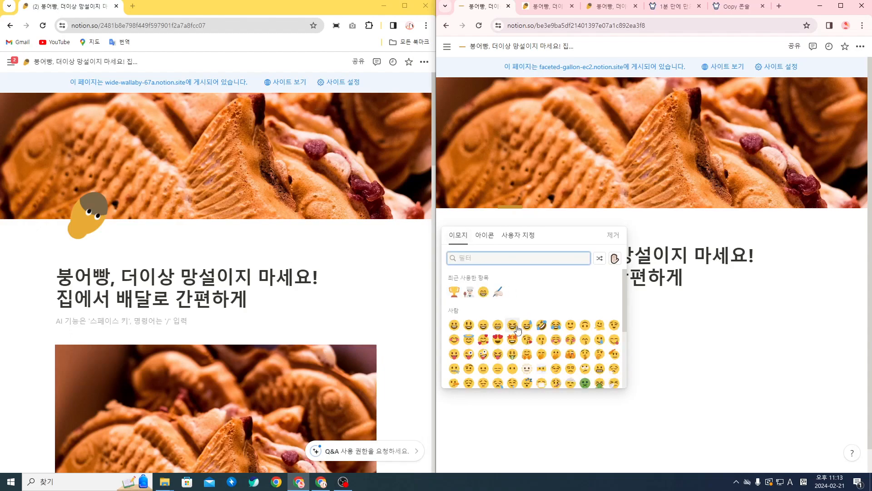
left_click(527, 236)
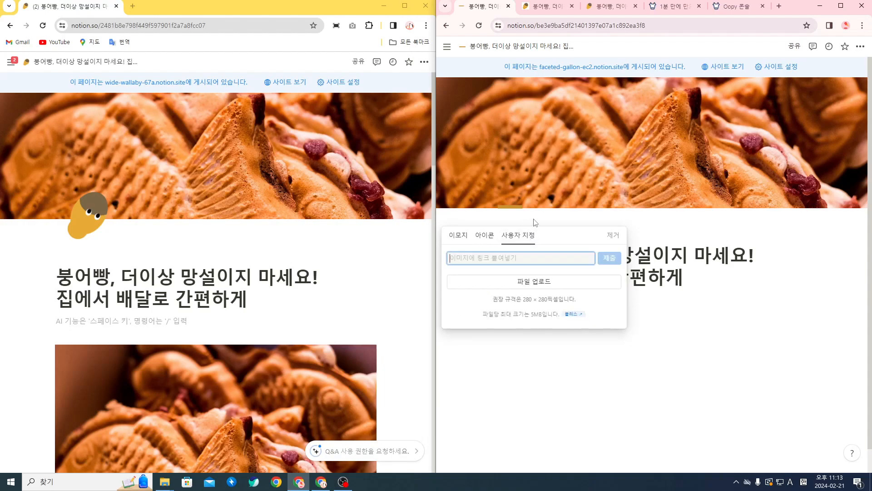
left_click(542, 285)
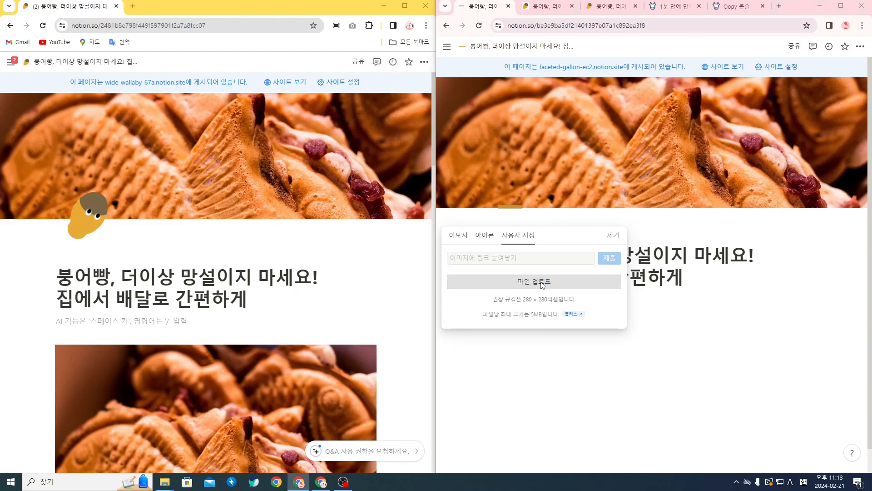
left_click(635, 94)
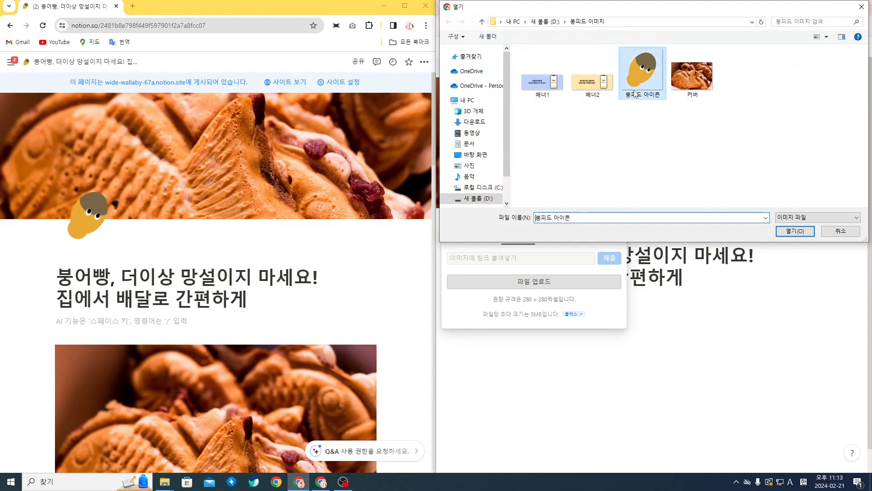
left_click(795, 229)
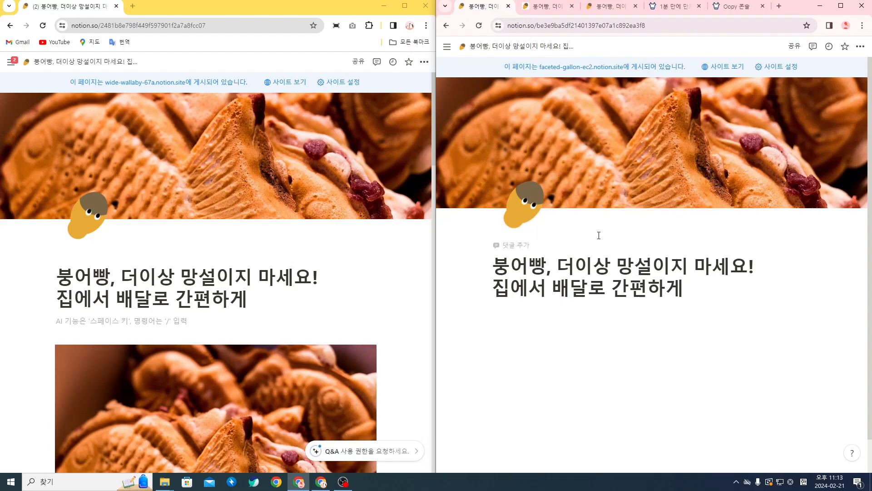
Look at the option for removing the page icon, leaving the icon in place
left_click(528, 212)
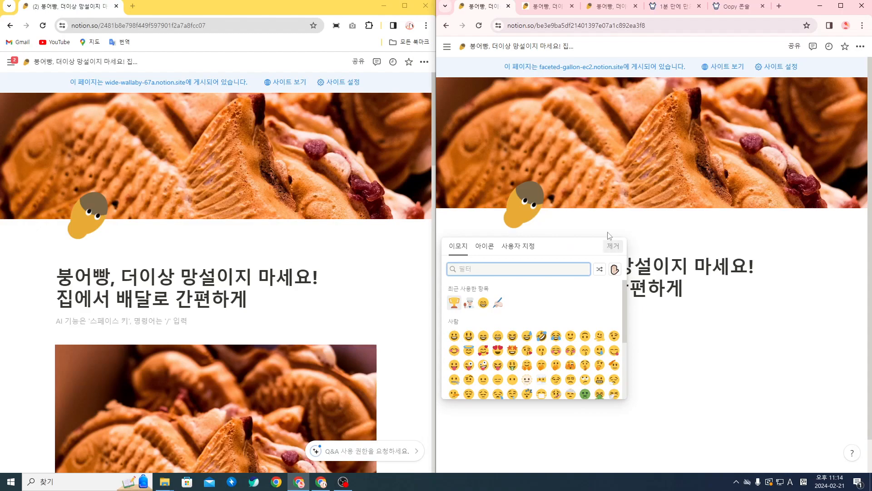
left_click(608, 217)
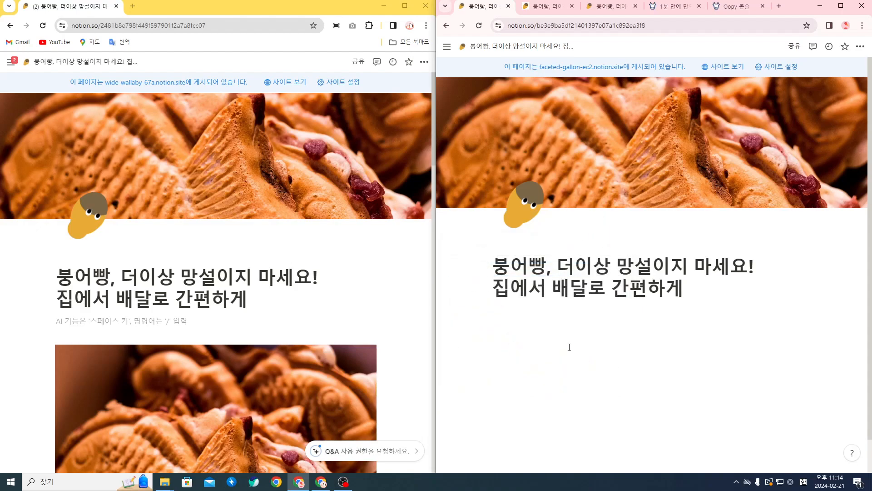
Start the page body with an empty line below the title, add another line, and return to the first one
left_click(588, 322)
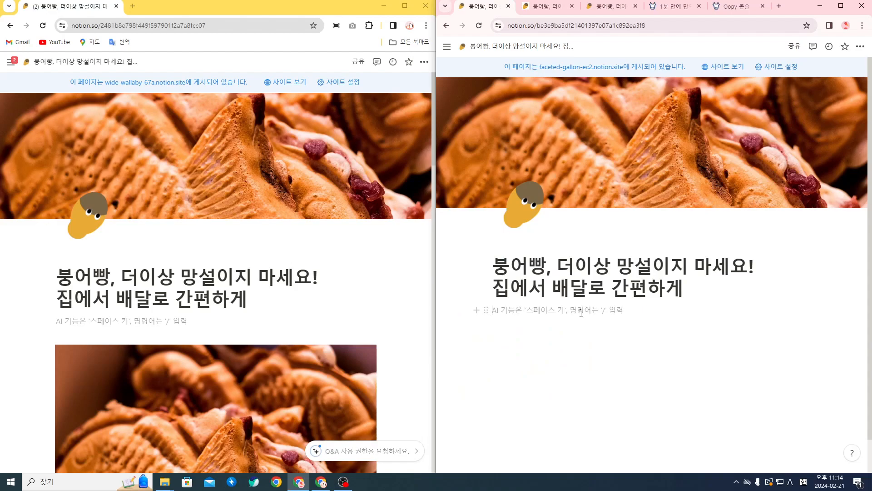
scroll(568, 314, "down", 1)
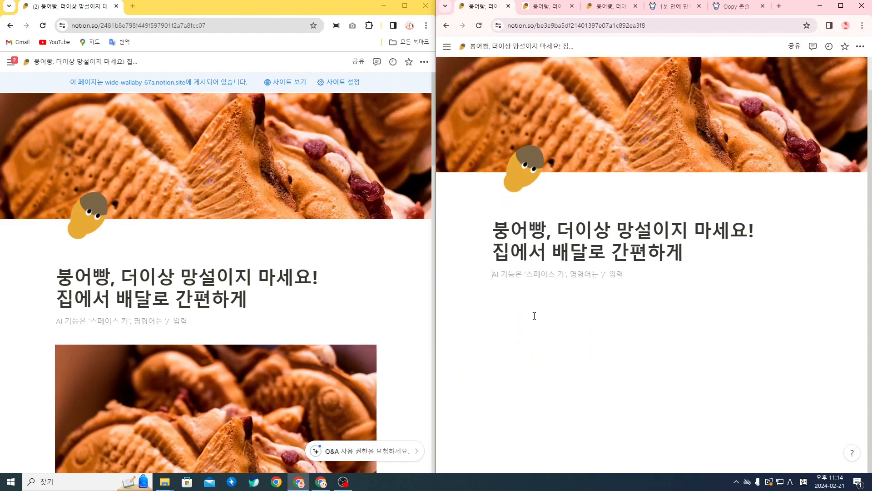
scroll(564, 214, "up", 1)
scroll(548, 318, "down", 1)
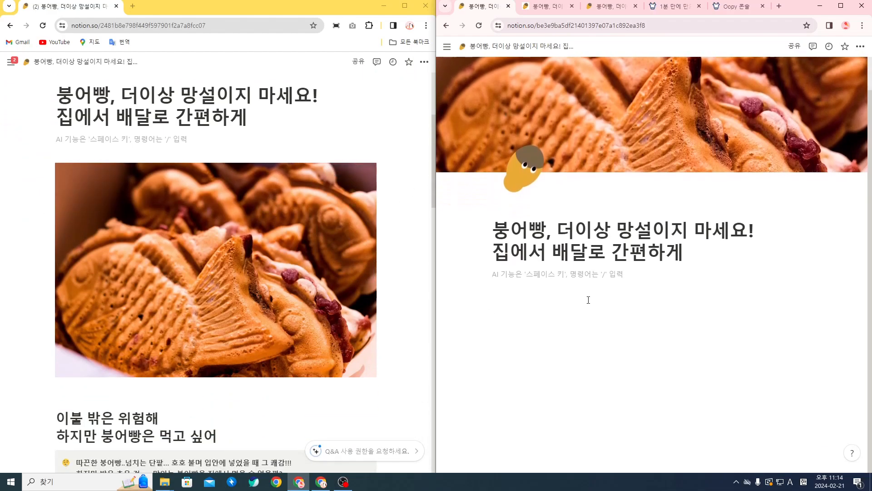
key("Return")
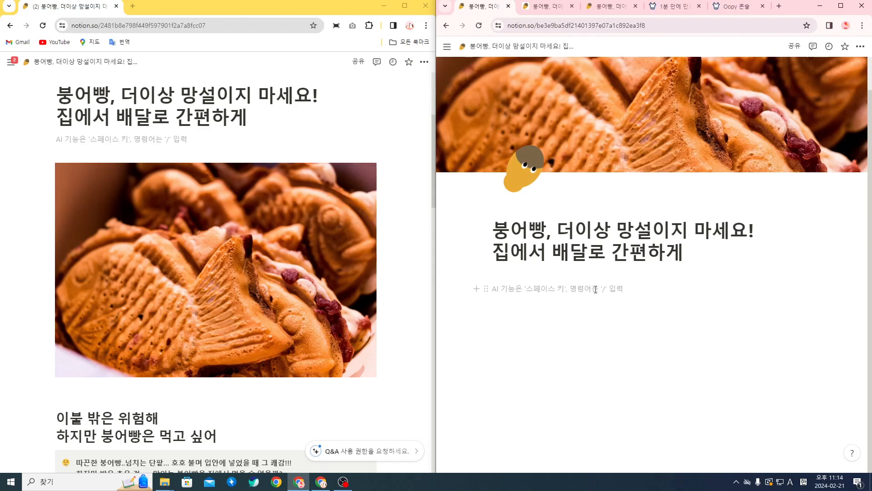
left_click(576, 274)
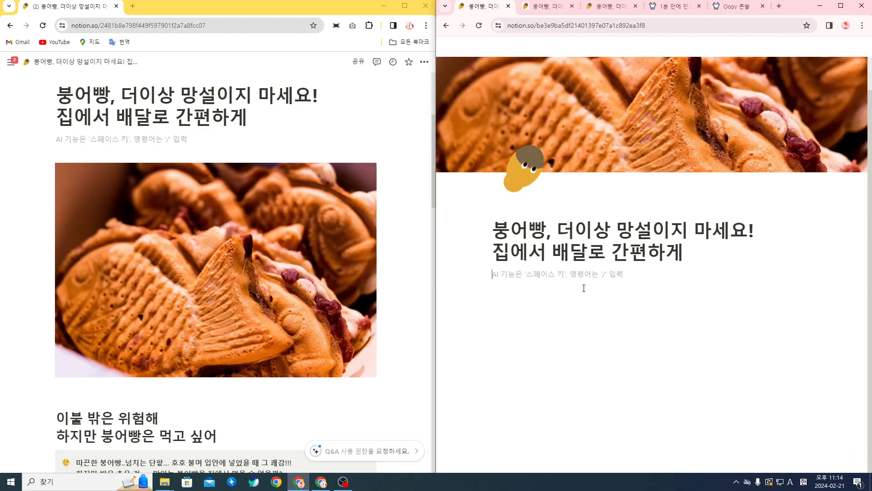
type("/")
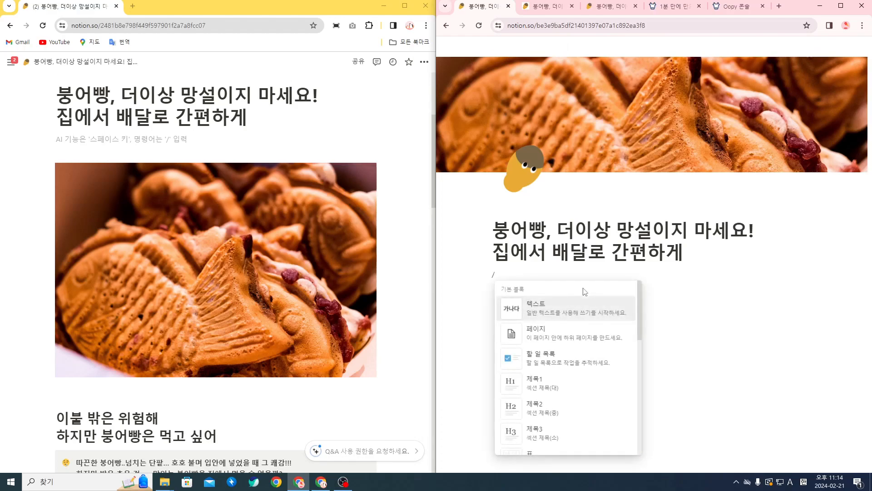
key("BackSpace")
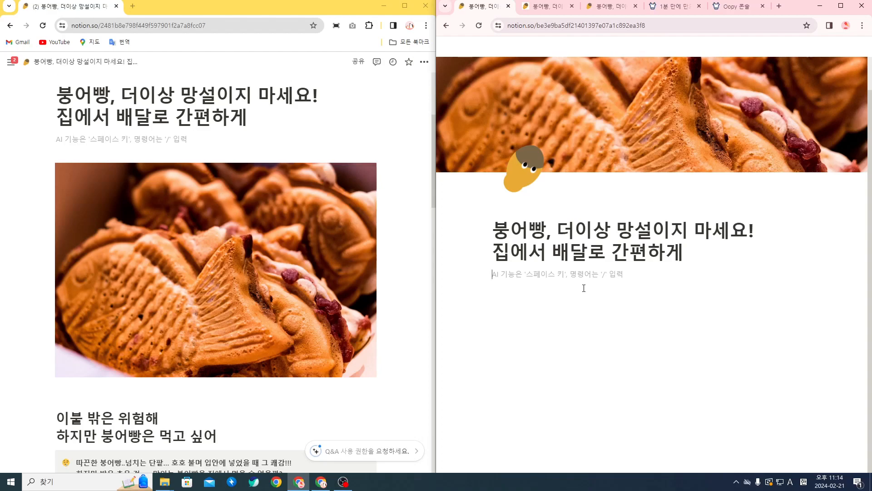
type("?")
key("BackSpace")
type("/")
key("BackSpace")
type("\\")
key("BackSpace")
type("/")
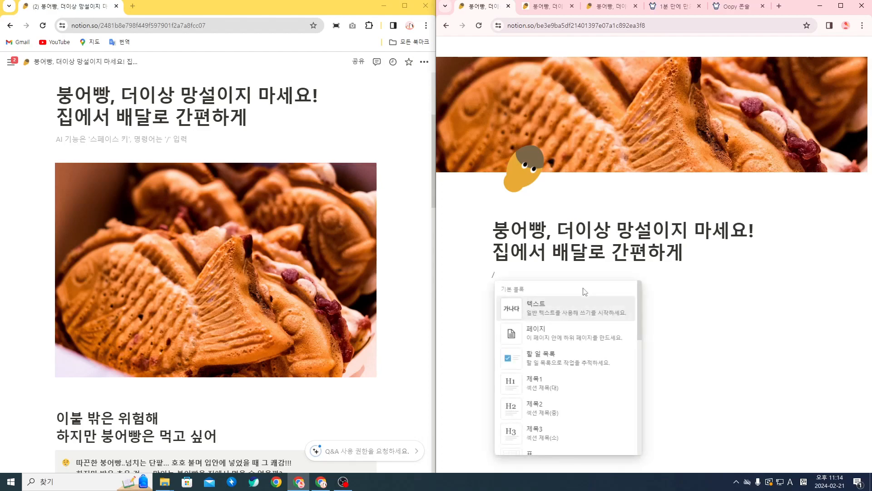
key("BackSpace")
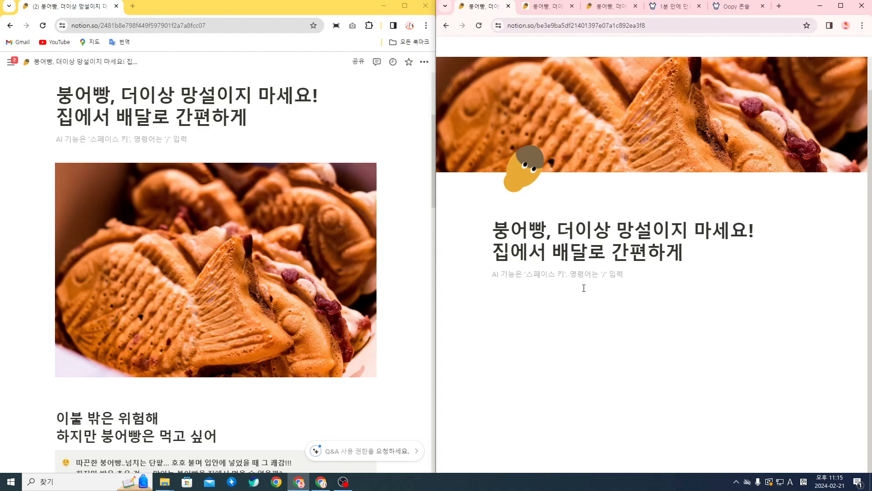
Examine the list of available block types for the first body line, from the basic blocks to the embeds, without inserting any
type("/")
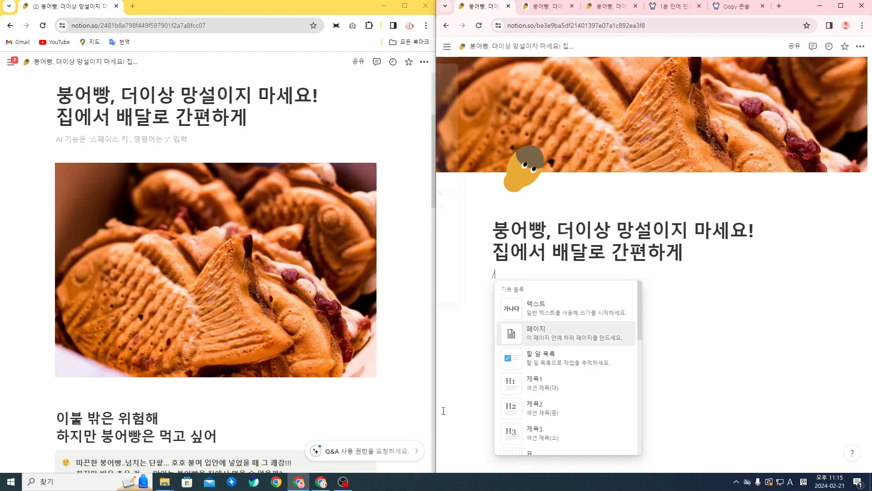
scroll(601, 381, "down", 2)
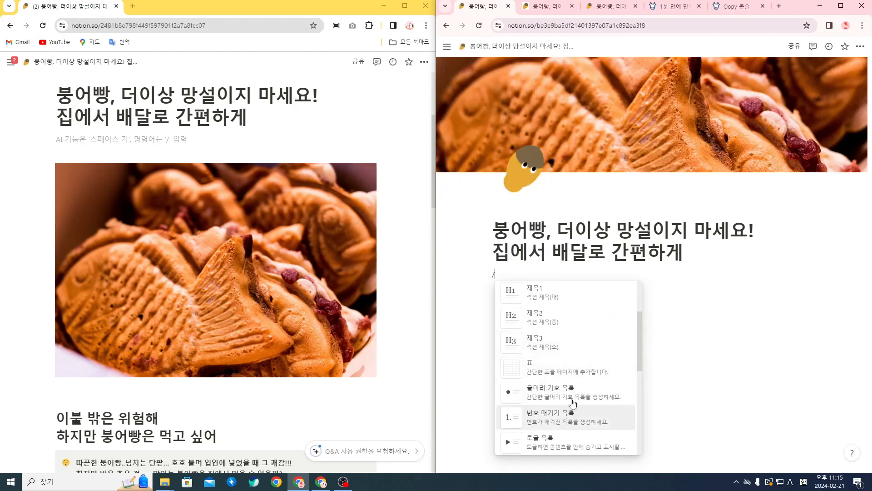
scroll(575, 402, "up", 2)
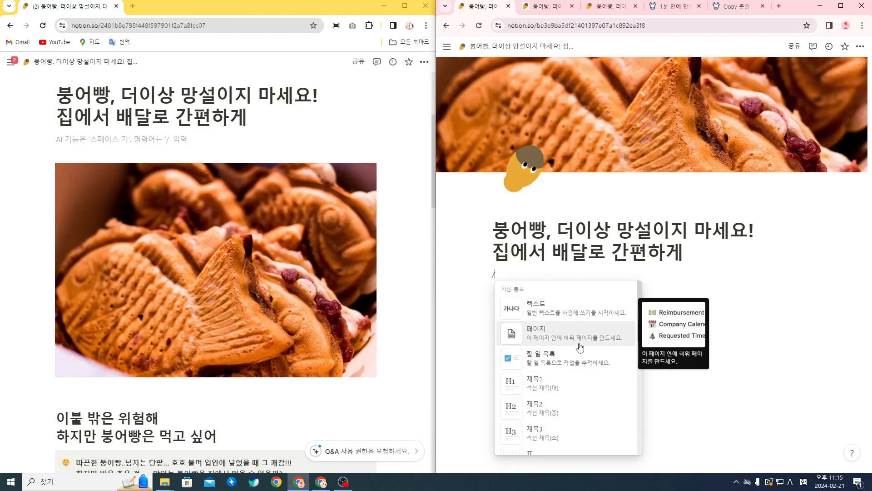
scroll(586, 355, "down", 1)
scroll(588, 358, "down", 4)
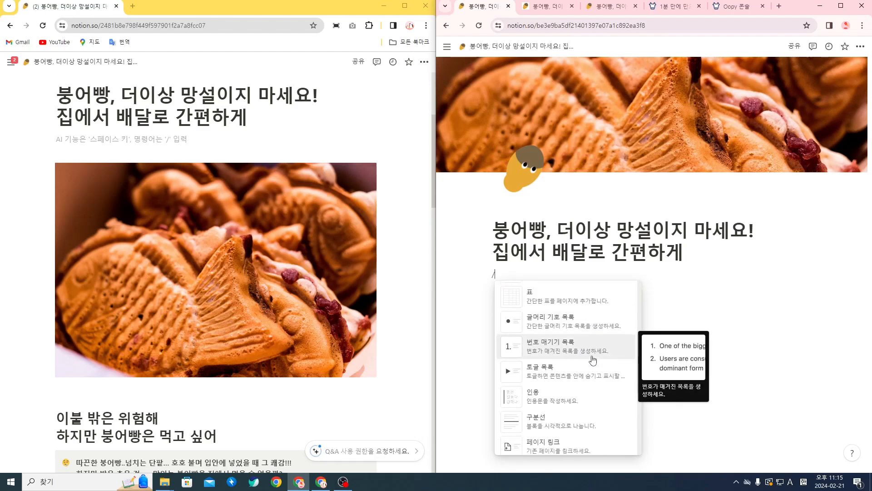
scroll(600, 360, "down", 5)
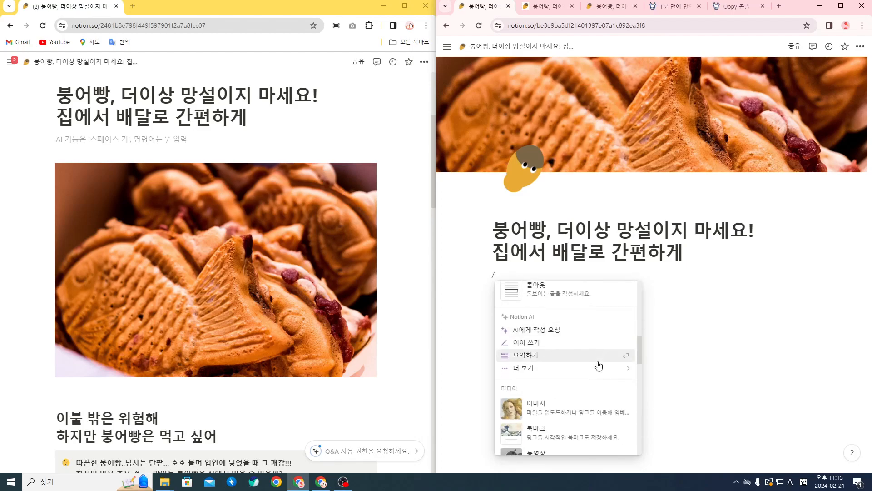
scroll(604, 368, "down", 10)
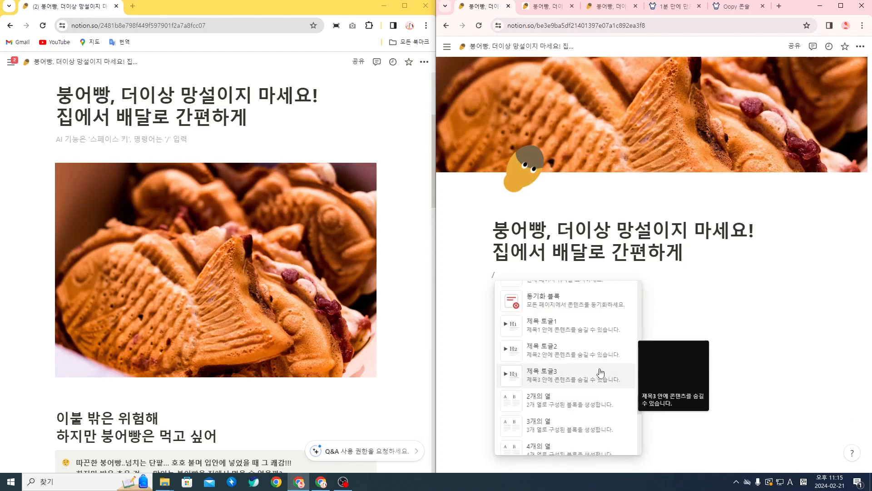
scroll(590, 372, "down", 10)
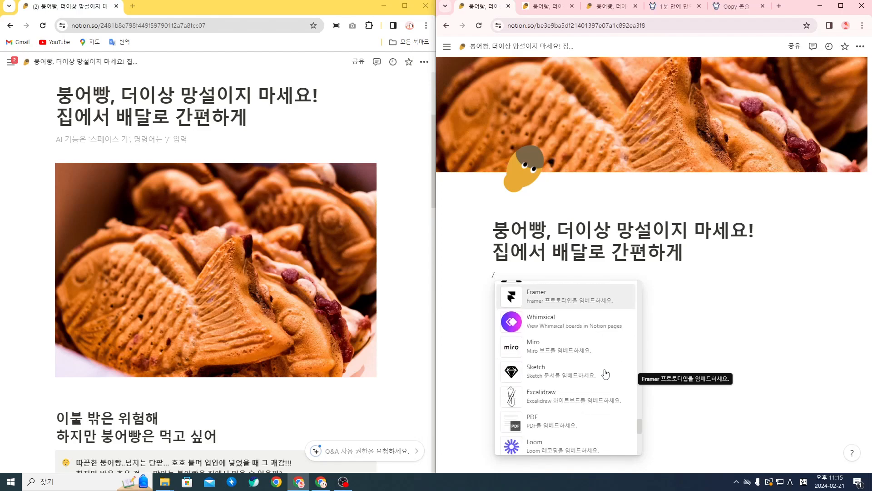
scroll(603, 374, "up", 10)
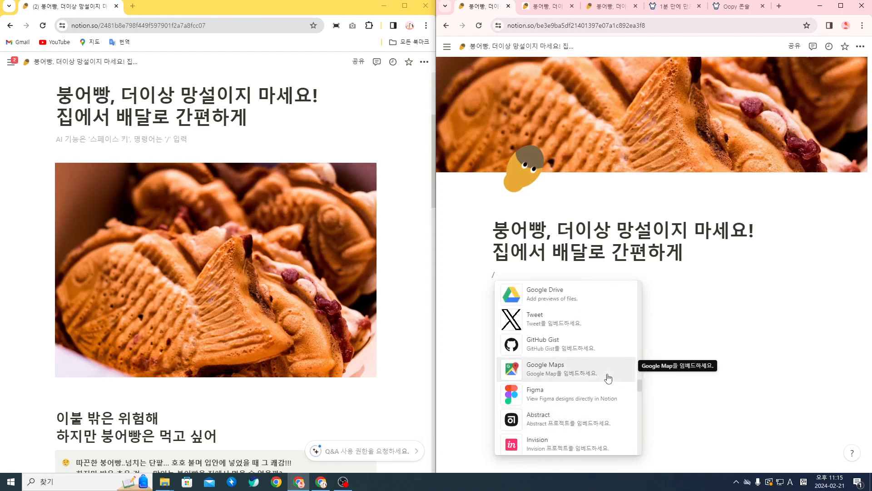
scroll(572, 410, "up", 10)
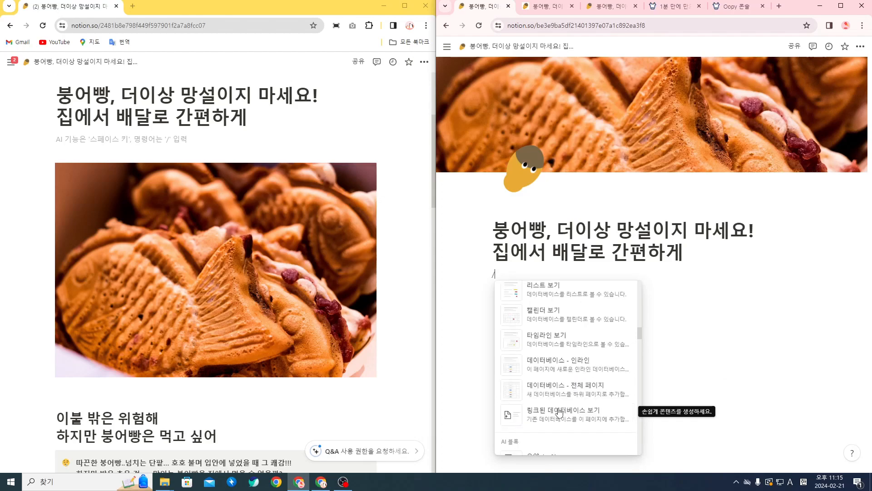
scroll(588, 404, "up", 8)
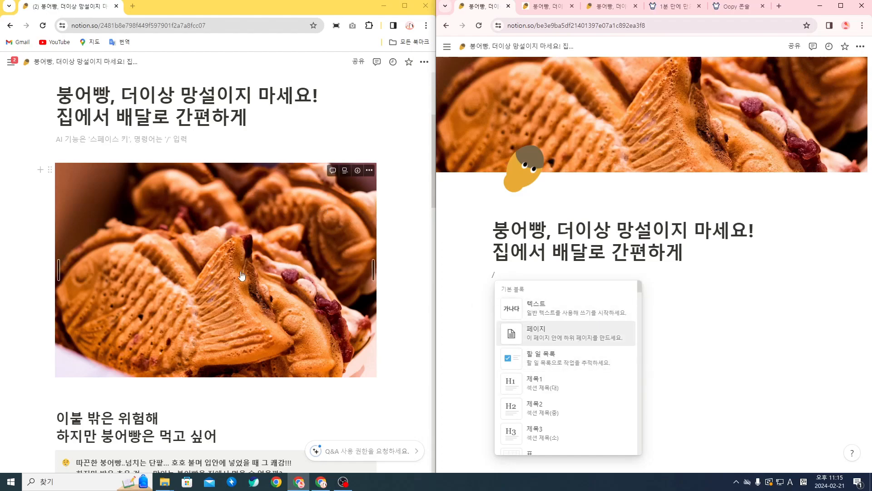
scroll(566, 353, "down", 1)
scroll(565, 353, "up", 1)
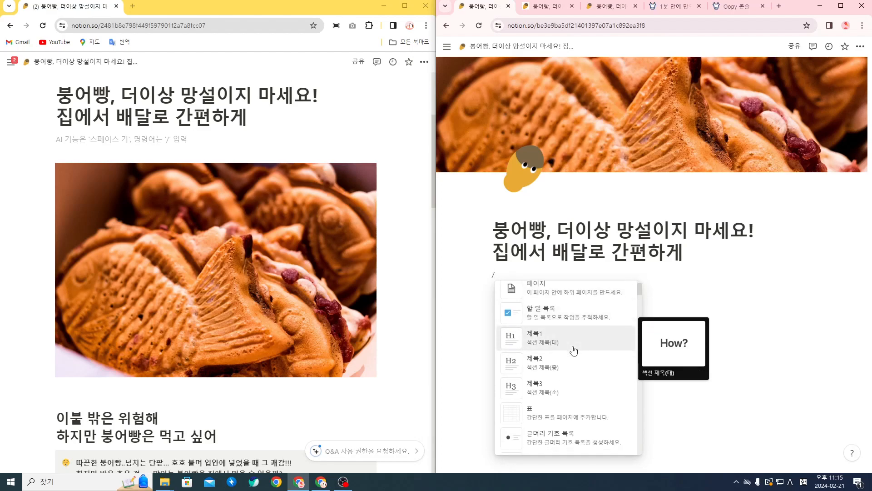
scroll(575, 348, "down", 2)
scroll(581, 343, "up", 2)
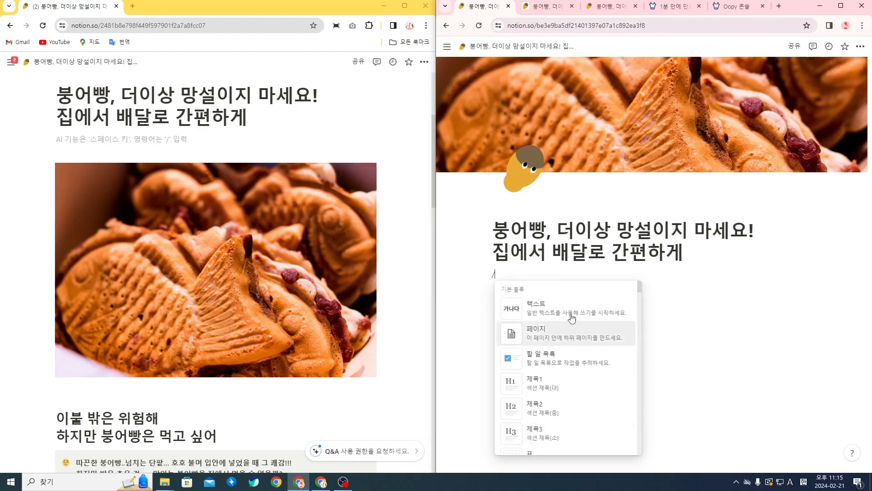
left_click(501, 273)
key("BackSpace")
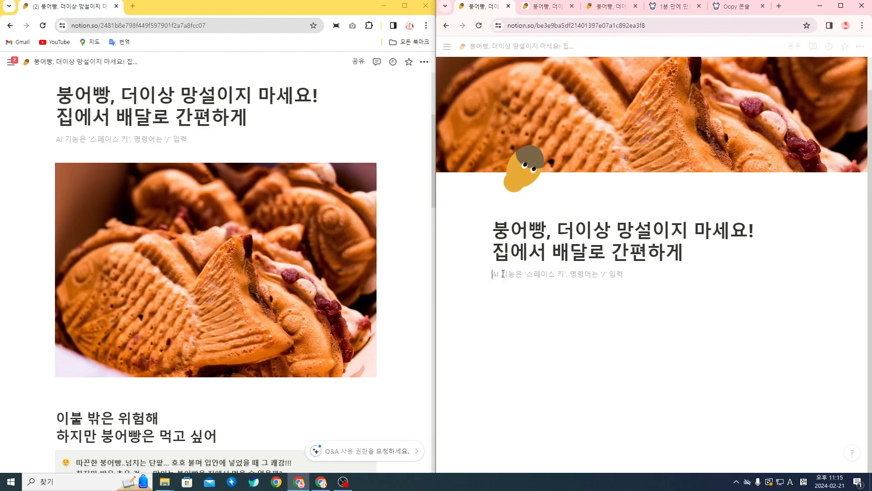
type("/")
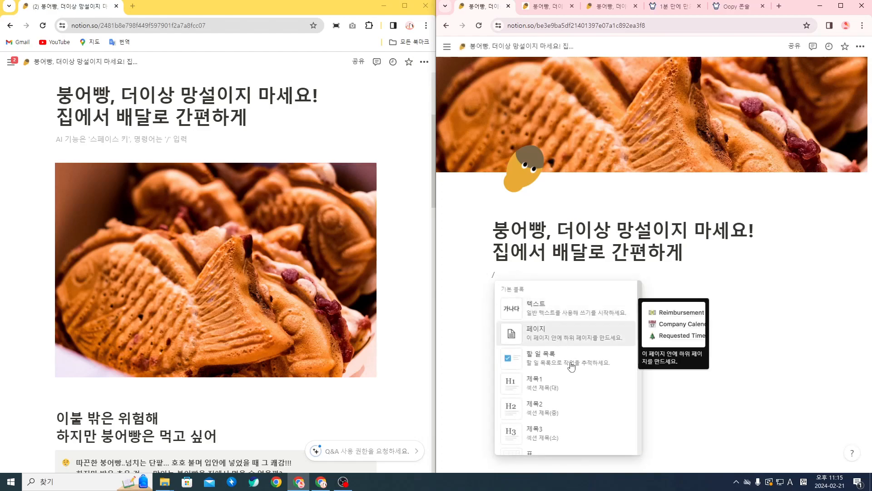
left_click(844, 284)
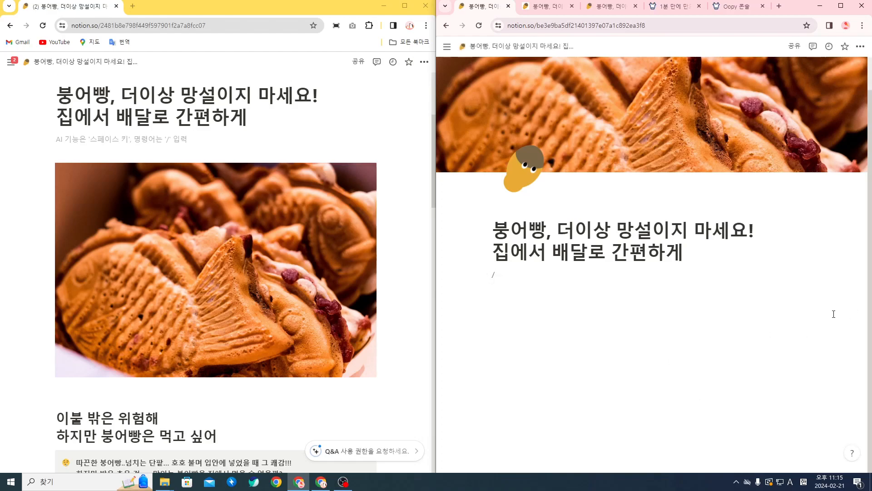
key("BackSpace")
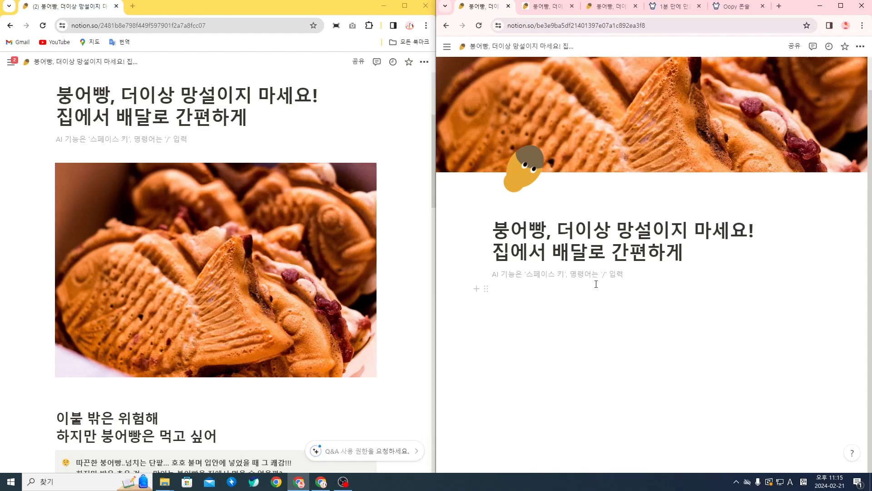
Insert an image block (이미지) below the title and upload the picture 커버 from the 붕피드 이미지 folder
type("/")
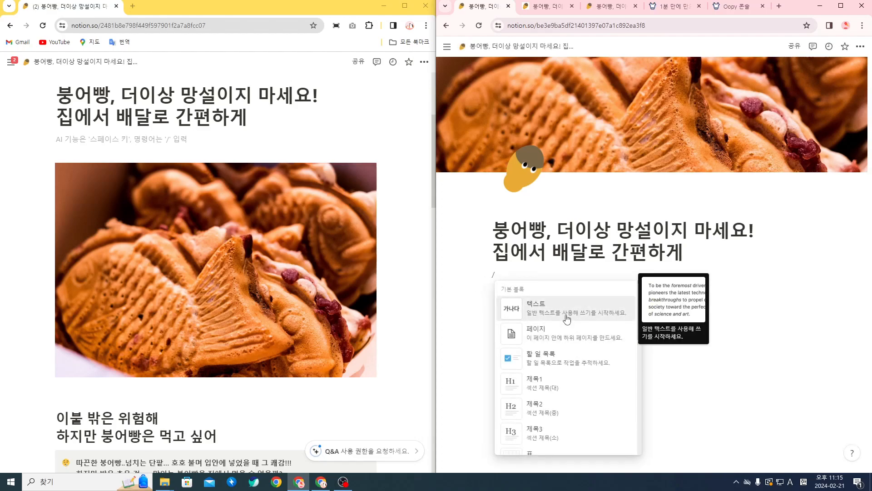
scroll(568, 322, "down", 5)
scroll(565, 355, "down", 8)
scroll(555, 367, "up", 1)
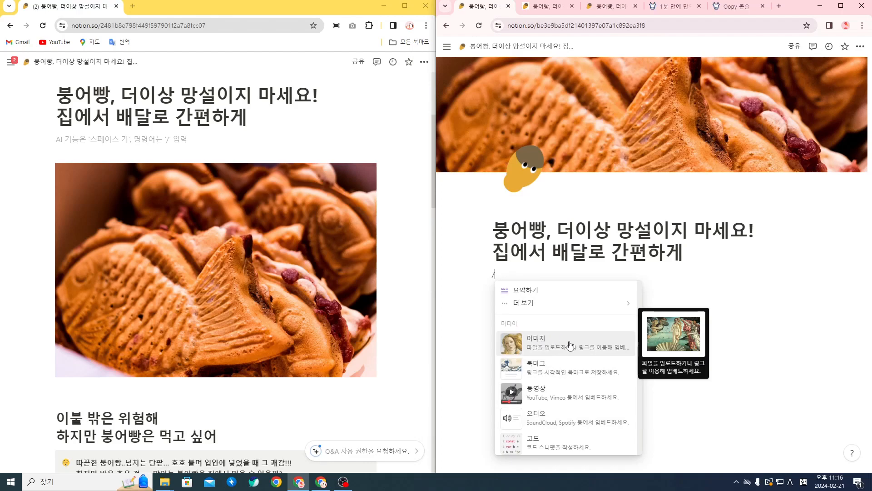
left_click(586, 346)
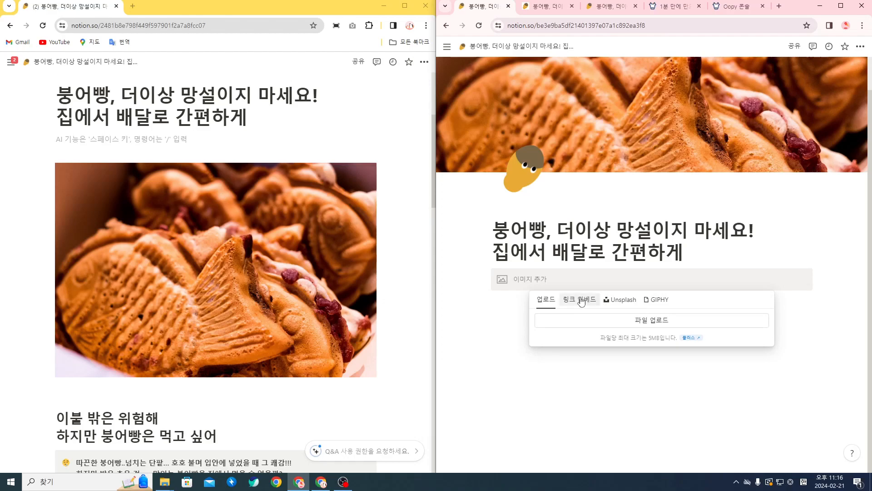
left_click(648, 323)
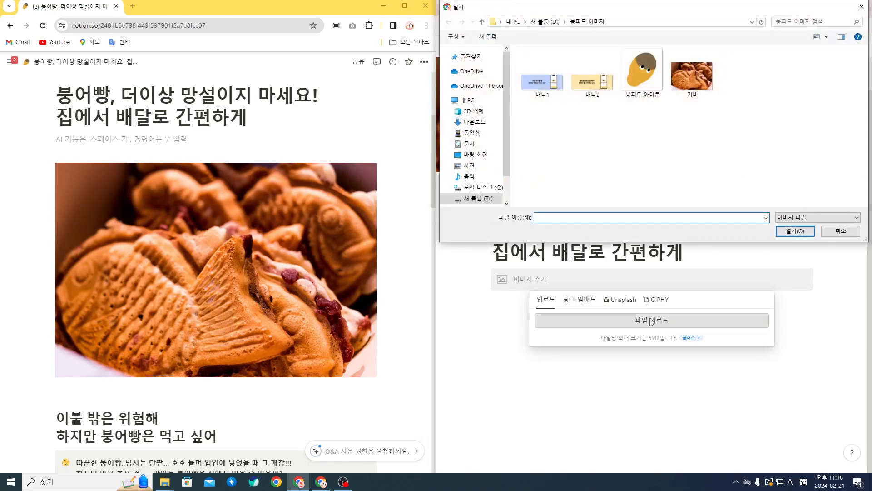
left_click(709, 71)
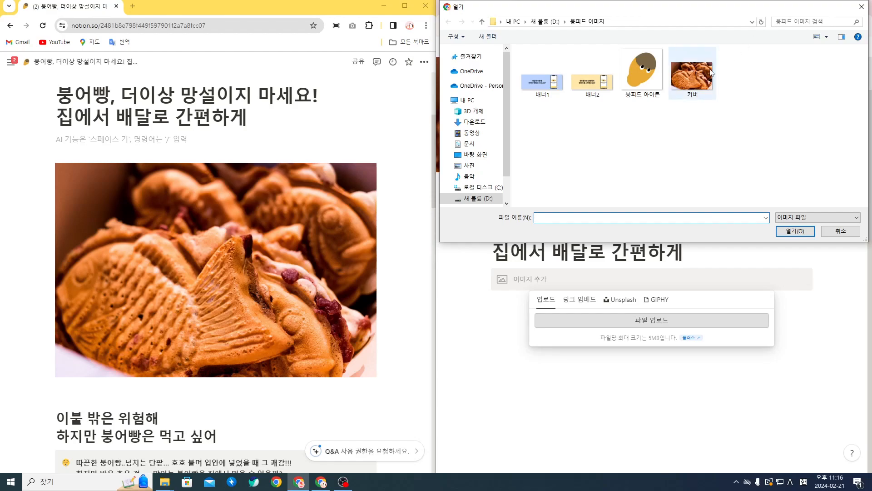
left_click(795, 231)
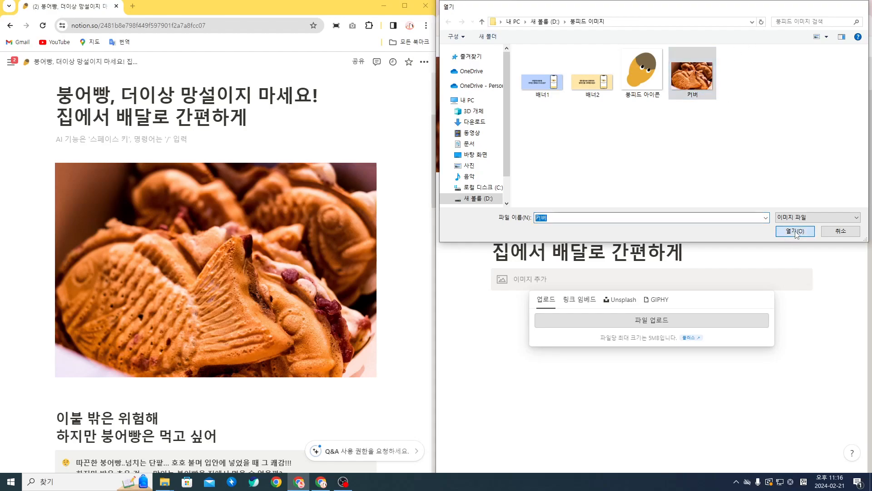
scroll(616, 301, "down", 1)
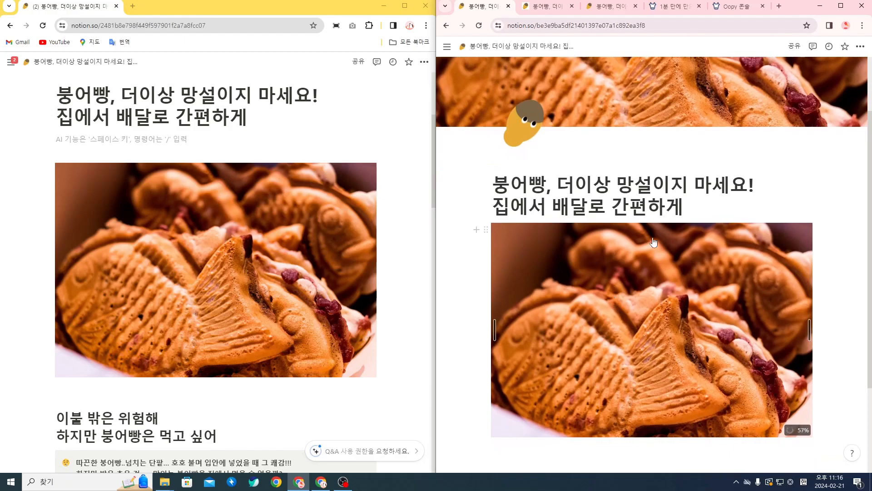
scroll(777, 345, "down", 2)
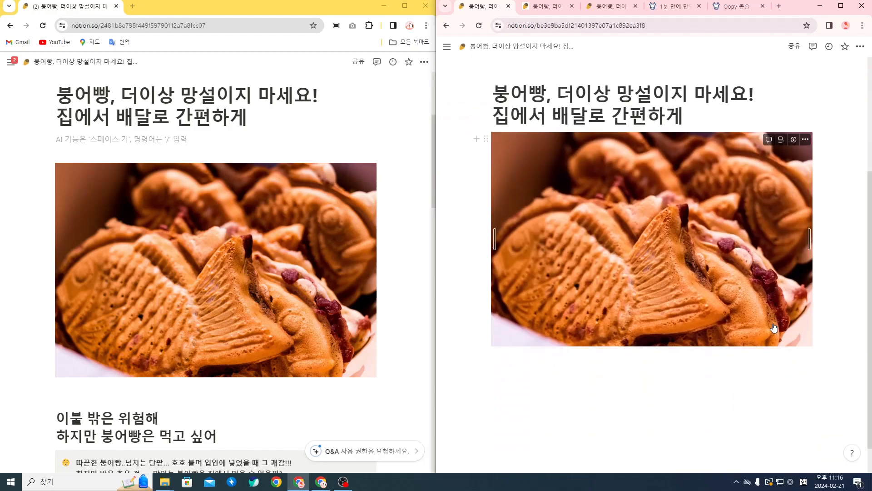
Add two empty lines between the page title and the uploaded image
left_click(177, 142)
left_click(169, 155)
left_click(168, 139)
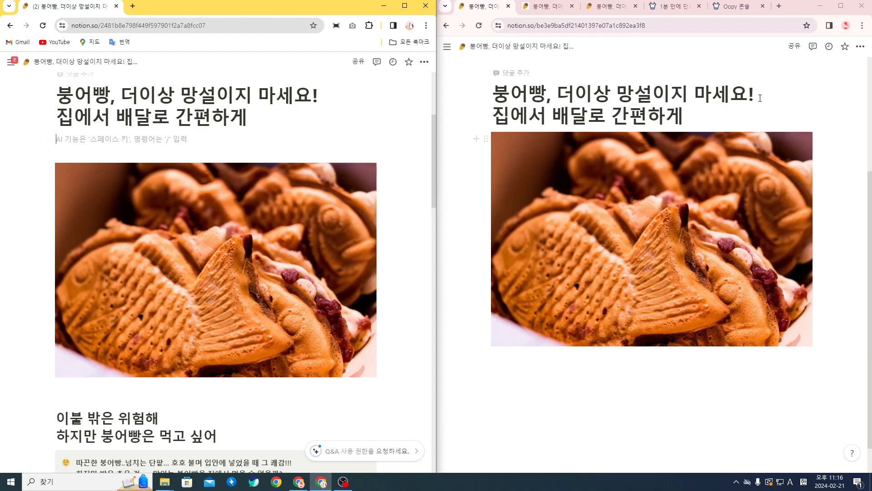
left_click(728, 118)
left_click(571, 115)
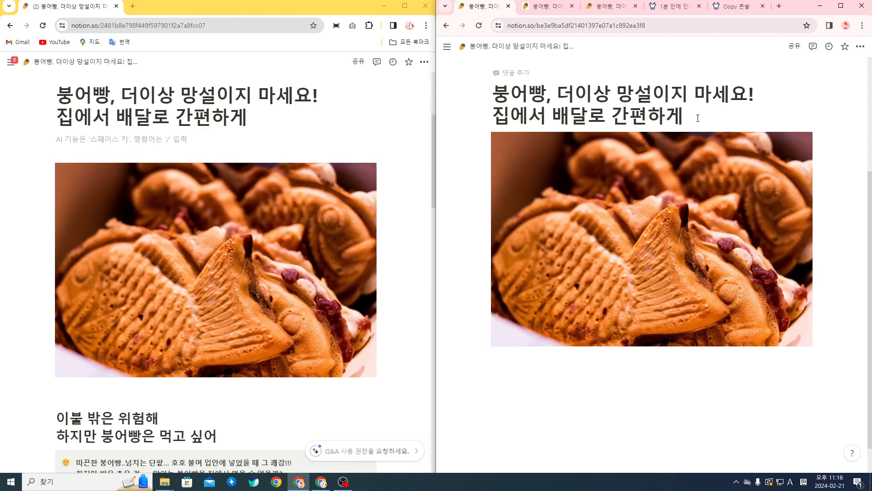
key("Return")
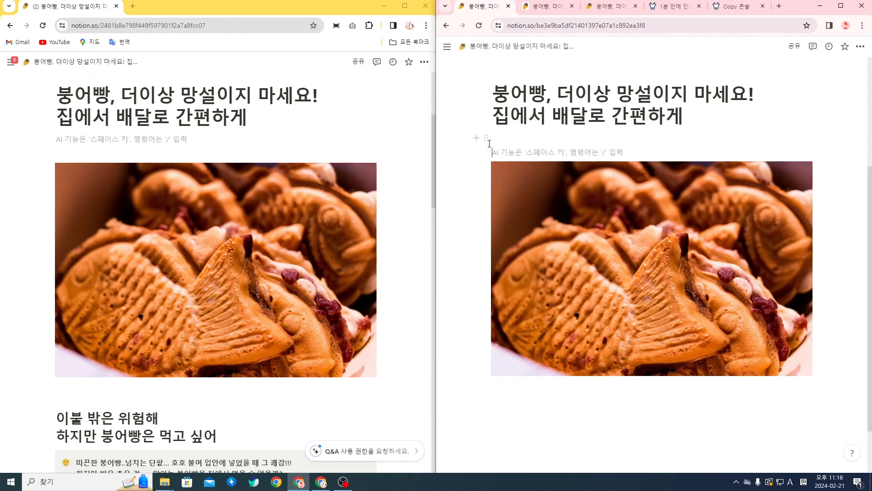
Leave two empty lines below the image and place the text cursor on the line after them
left_click(639, 258)
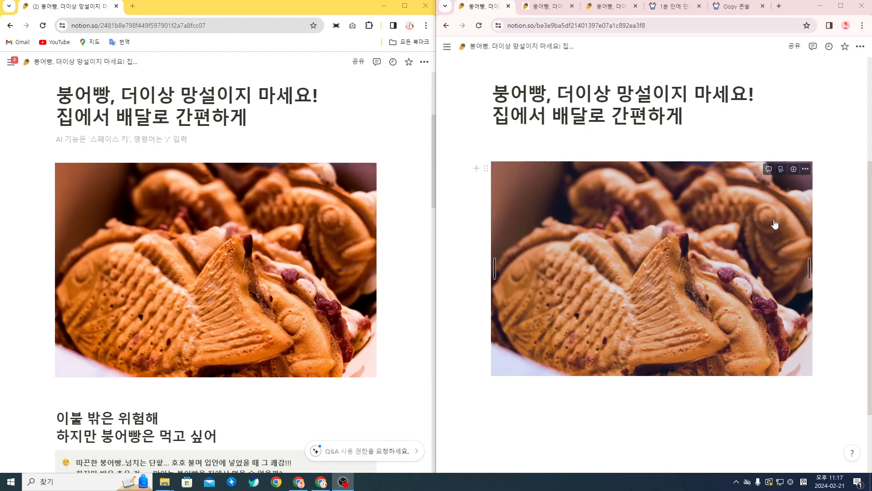
left_click(755, 232)
left_click(699, 142)
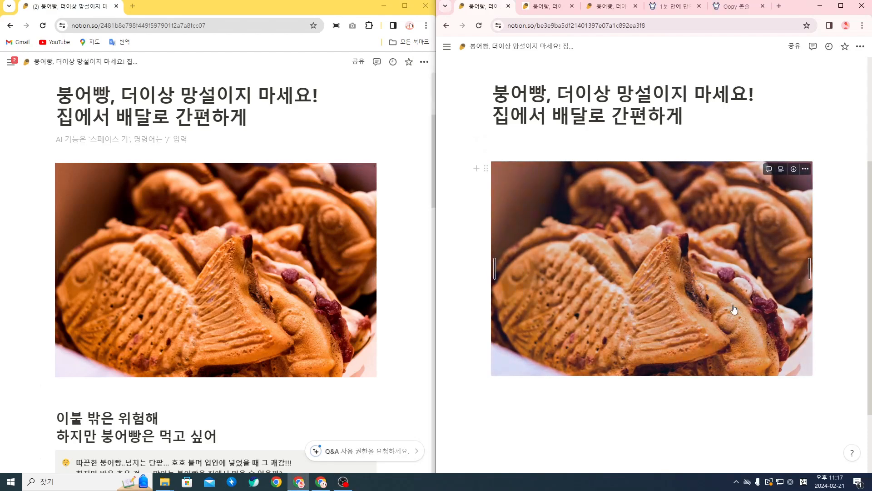
key("Return")
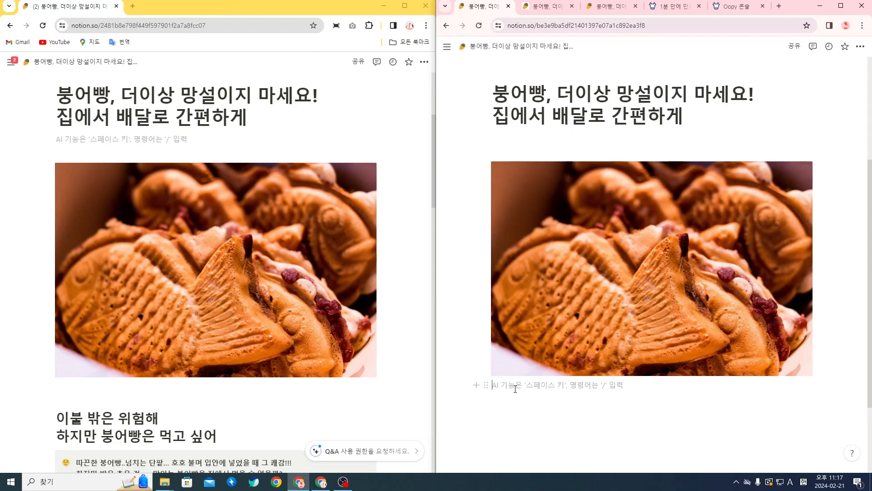
key("Return")
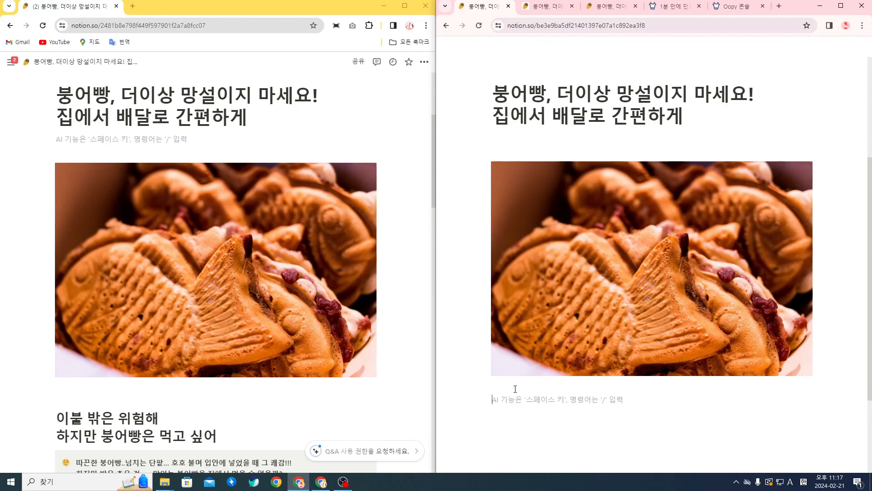
key("Return")
Insert a Heading 1 block (제목1) below the image and enter the text "이불 밖은 위험해"
scroll(516, 389, "down", 1)
scroll(353, 385, "down", 2)
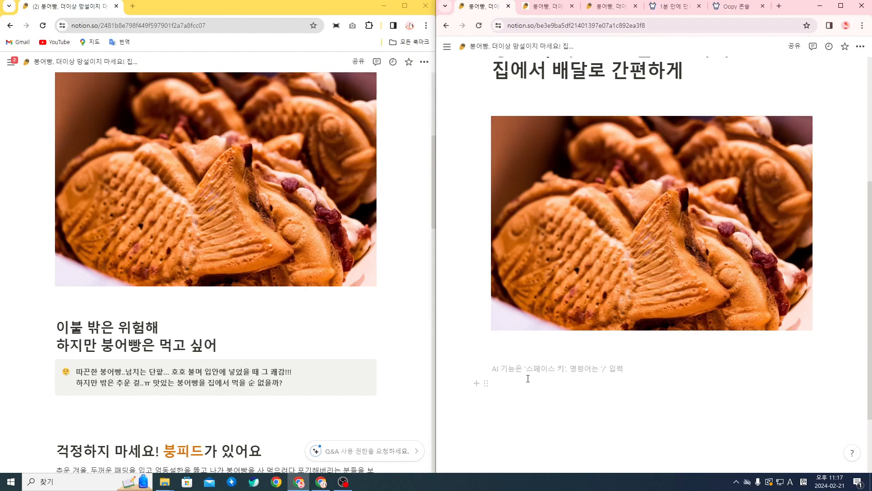
type("/")
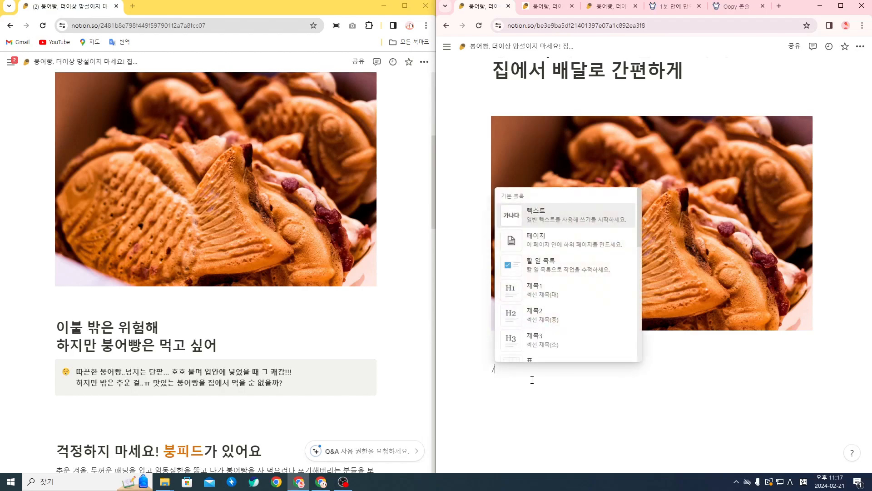
left_click(550, 300)
scroll(568, 318, "down", 1)
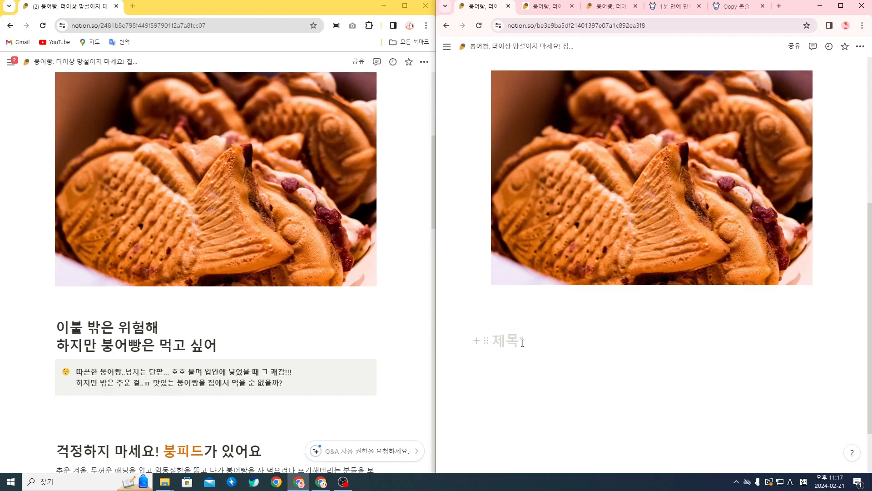
type("dlq")
key("BackSpace")
key("BackSpace")
key("BackSpace")
key("Hangul")
type("이불 바")
type("ㄲ은 위험해")
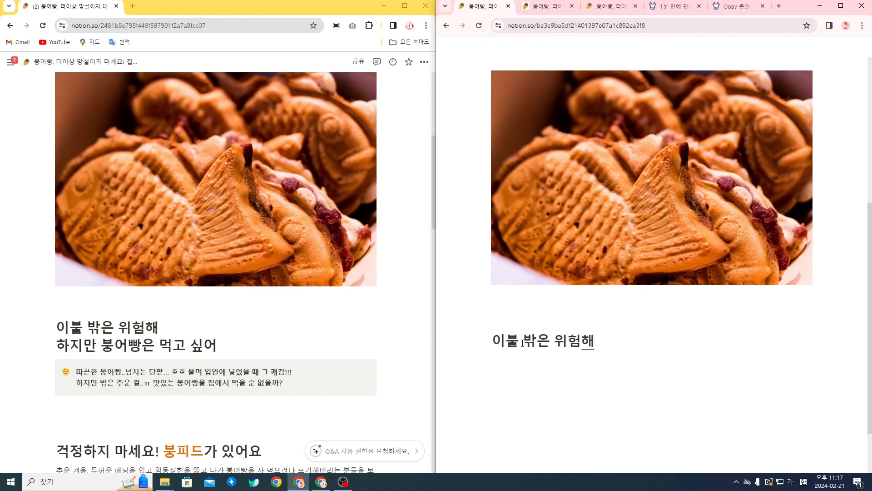
key("Return")
type("하")
key("BackSpace")
key("BackSpace")
key("Up")
type("ㄷㅇ2ㅈㅇㅈ")
key("BackSpace")
key("BackSpace")
key("BackSpace")
key("BackSpace")
key("BackSpace")
key("BackSpace")
key("Down")
key("Down")
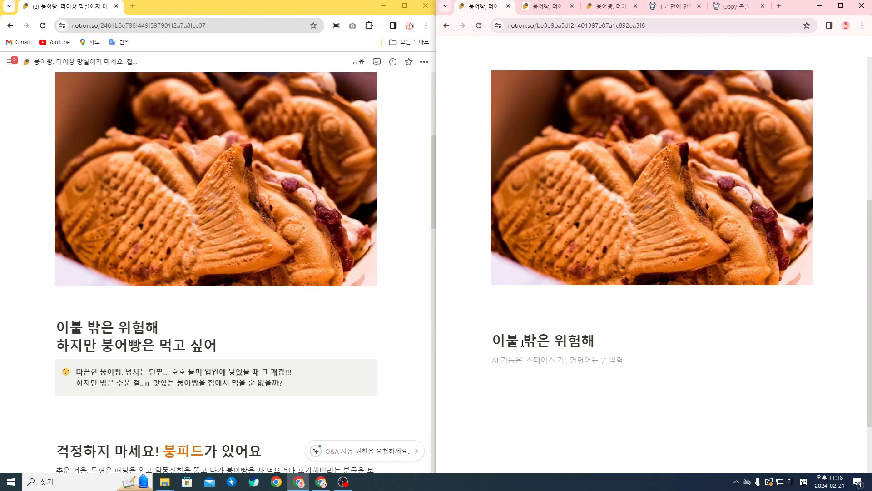
Add a separate Heading 1 block below the first heading with the text "하지만 붕어빵은 먹고 싶어"
type("/")
key("Down")
key("Down")
key("Down")
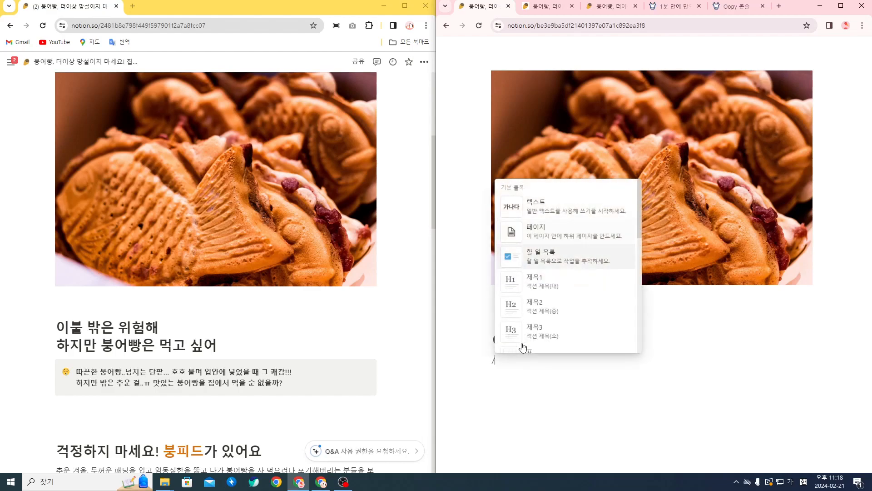
key("Return")
type("하지만 붕어ㅃ빵은 먹고 싶어")
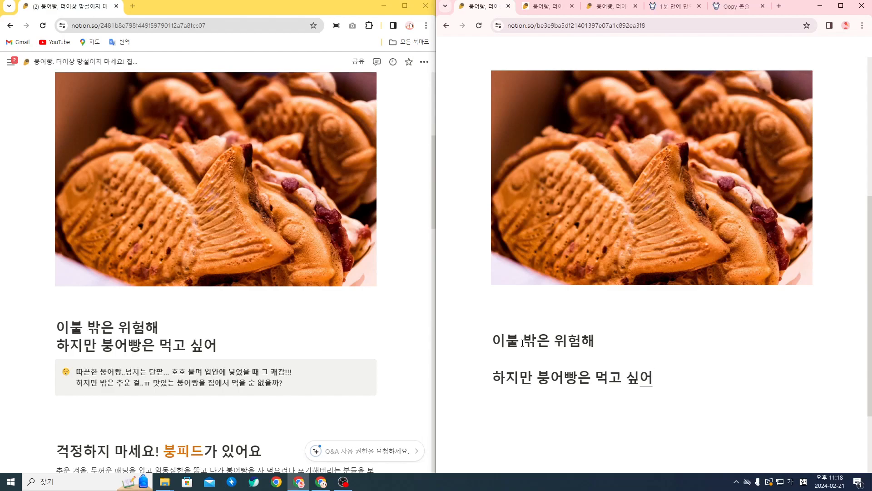
key("Up")
key("Up")
type("/")
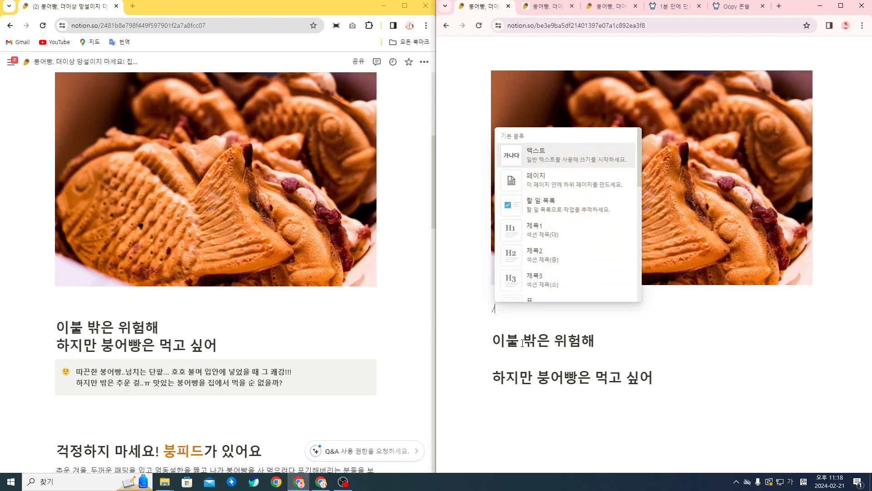
key("Down")
key("Down")
key("Down")
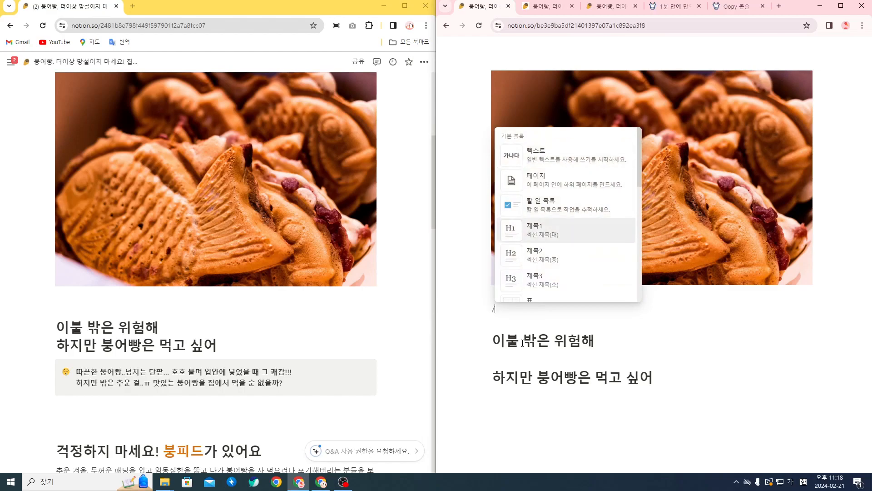
key("Return")
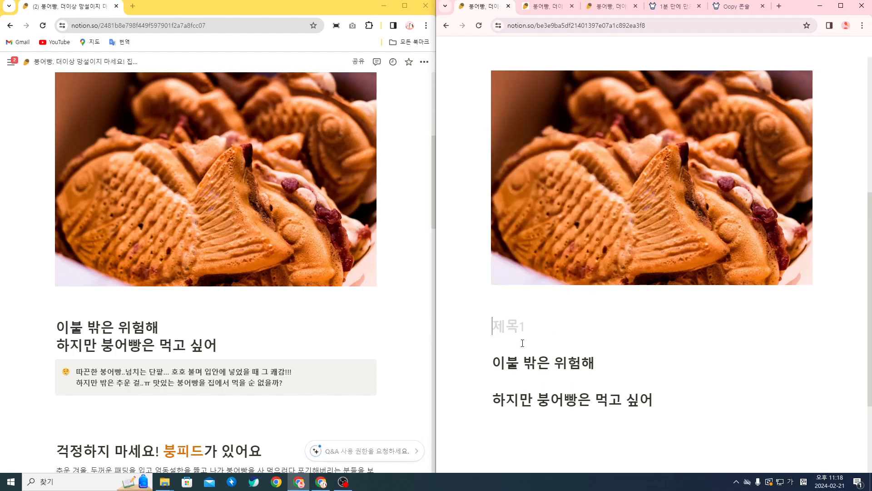
type("/")
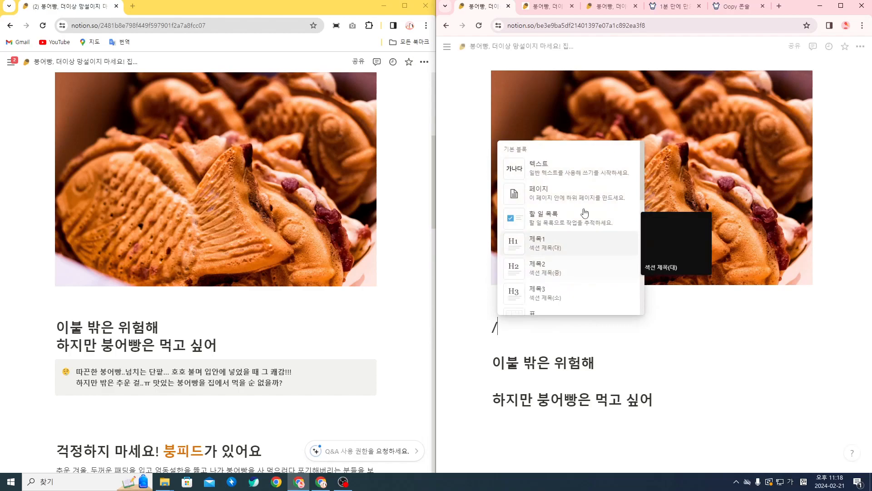
left_click(578, 246)
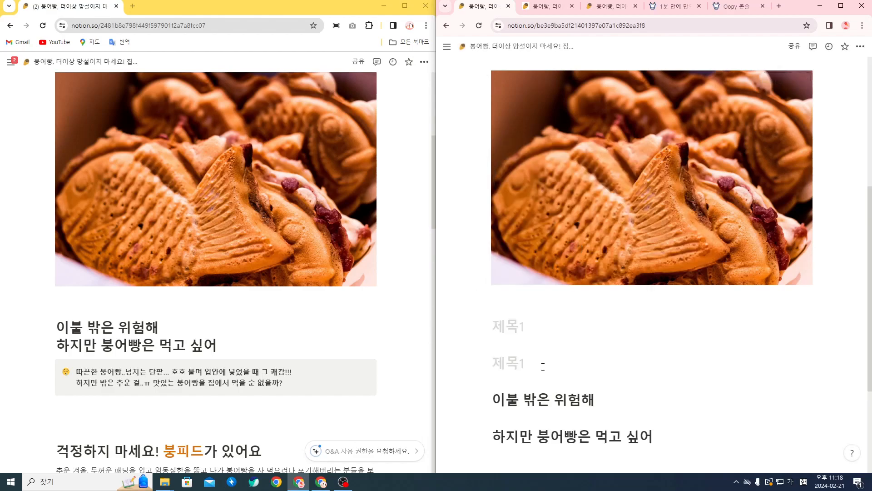
scroll(543, 367, "down", 1)
key("BackSpace")
key("BackSpace")
key("BackSpace")
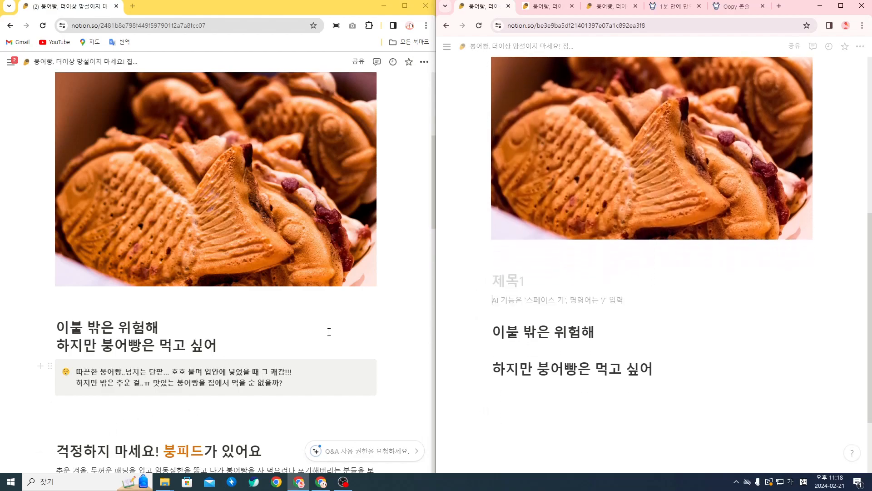
left_click(519, 251)
left_click(520, 318)
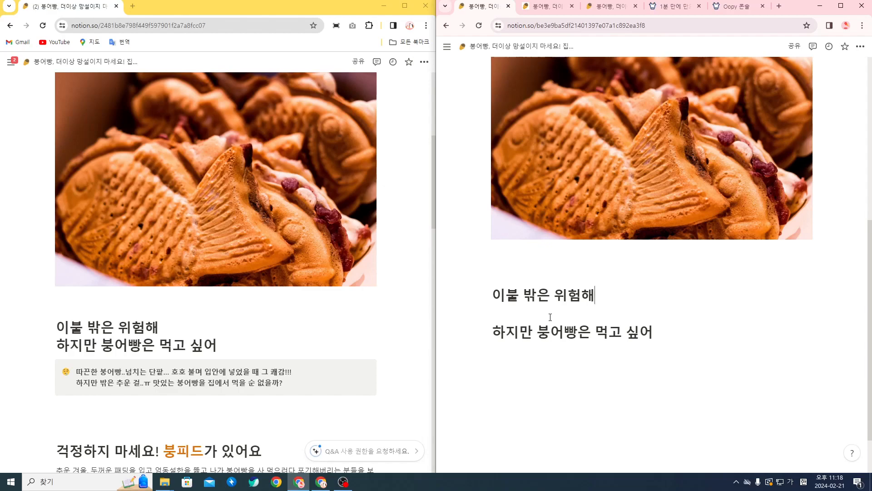
scroll(623, 342, "up", 3)
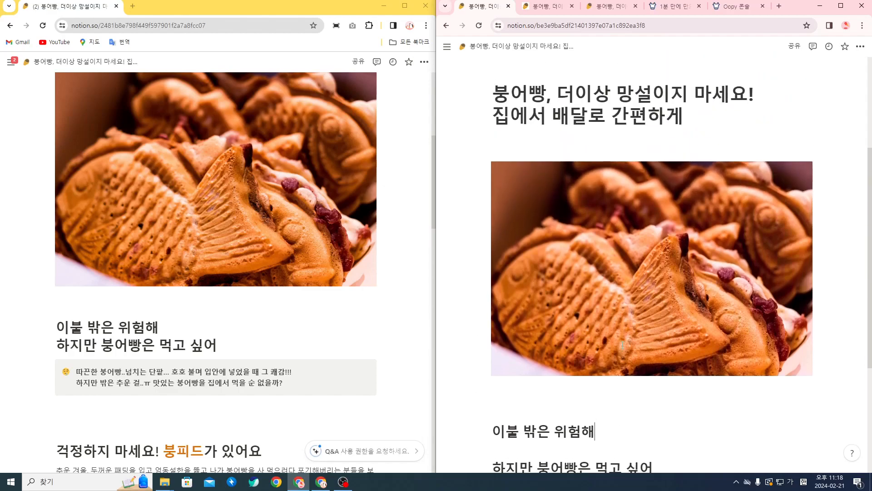
scroll(623, 344, "up", 1)
scroll(600, 348, "down", 5)
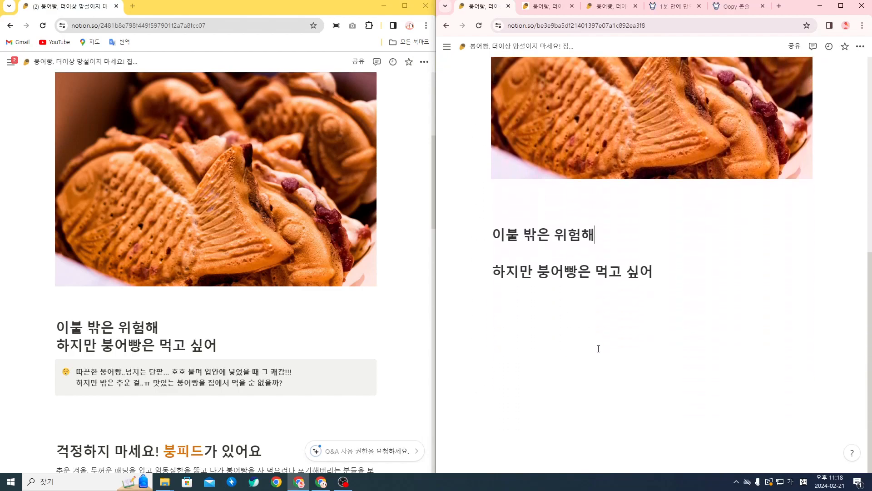
left_click_drag(674, 268, 468, 271)
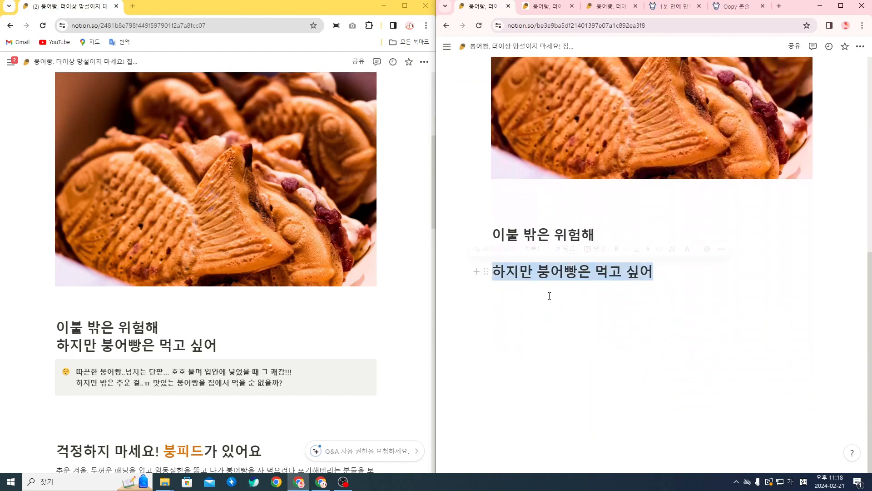
left_click(609, 297)
triple_click(624, 272)
left_click(630, 317)
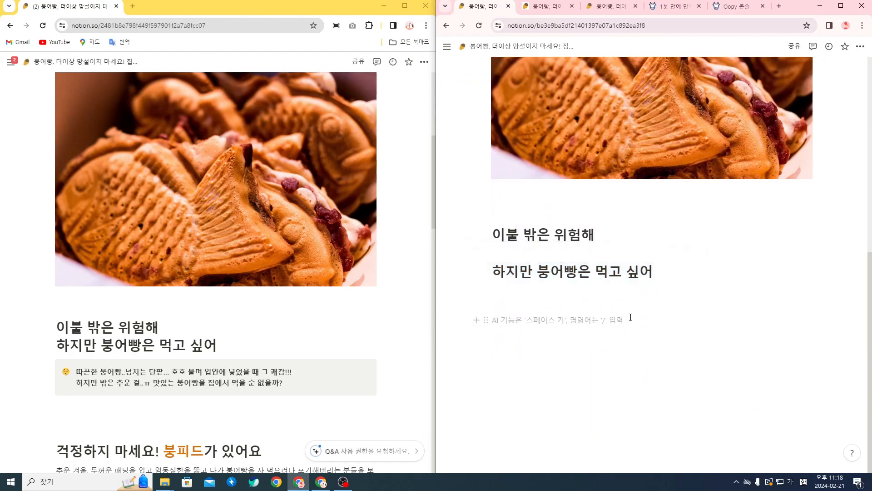
scroll(631, 316, "up", 1)
Replace the heading "이불 밖은 위험해" with the two-line heading "이불 밖은 위험해 / 하지만 붕어빵은 먹고 싶어" copied from the reference page
left_click_drag(217, 345, 55, 324)
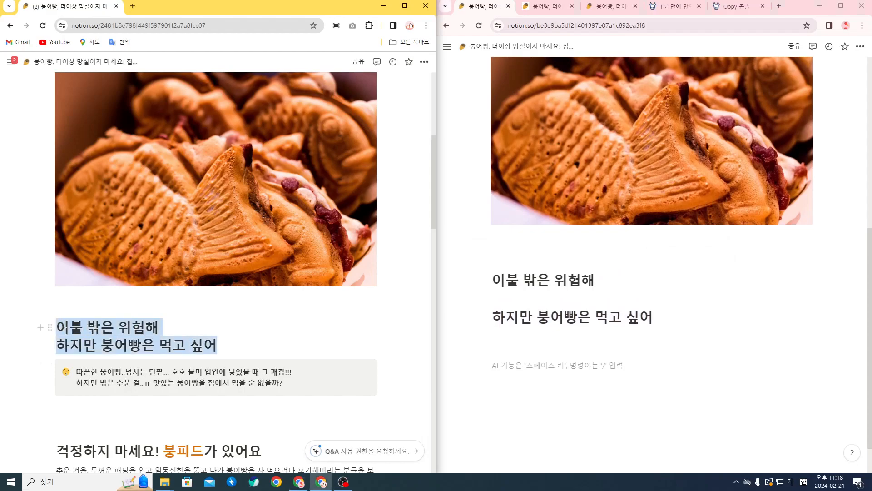
triple_click(541, 273)
type("이불 밖은 위험해 하지만 붕어빵은 먹고 싶어")
left_click(626, 275)
left_click_drag(626, 275, 513, 288)
key("BackSpace")
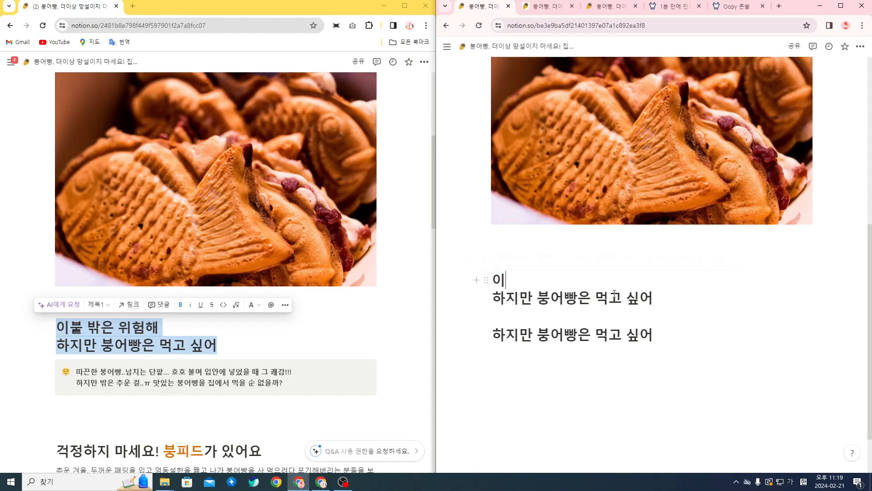
key("ctrl+z")
Delete the duplicate heading "하지만 붕어빵은 먹고 싶어" below the two-line heading
left_click_drag(653, 336, 522, 356)
key("BackSpace")
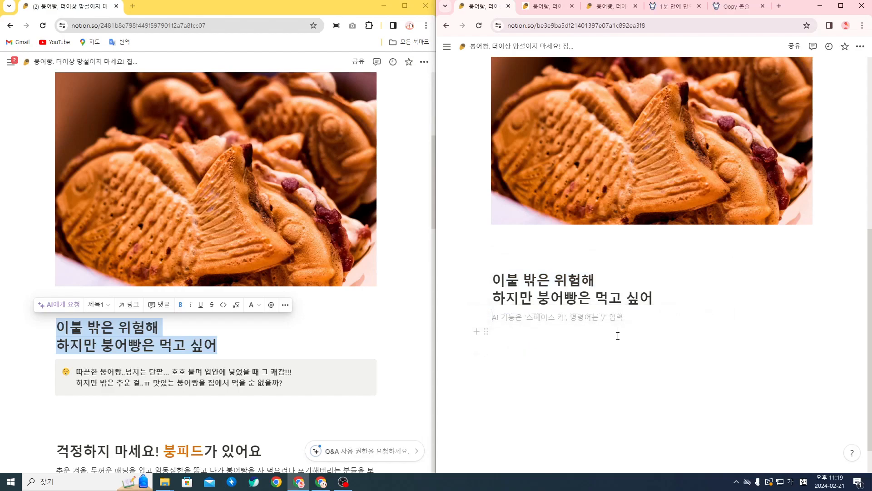
left_click_drag(515, 302, 687, 304)
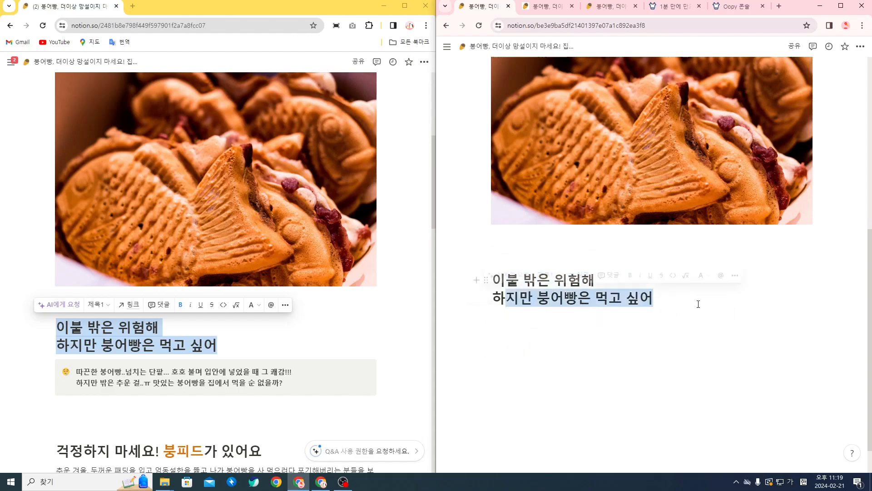
type("ㅇㅈㅇㅈㅇ")
key("Home")
key("Right")
key("BackSpace")
key("ctrl+z")
key("ctrl+z")
key("ctrl+z")
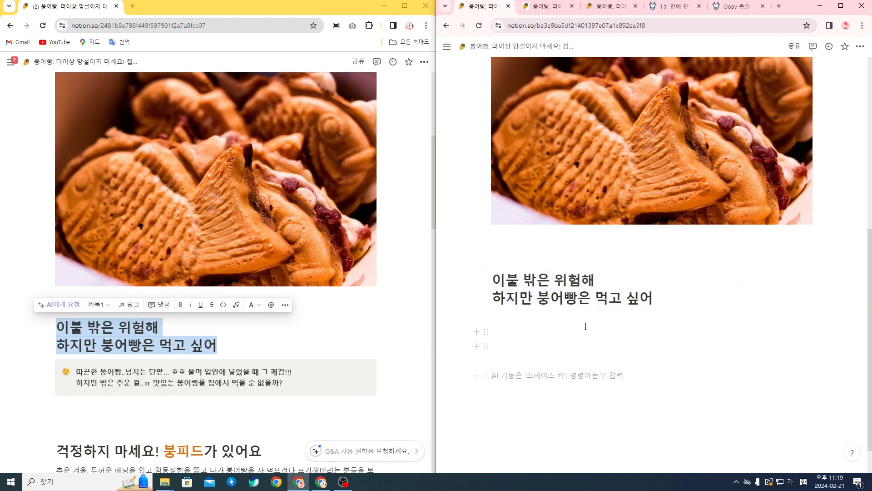
key("ctrl+z")
Insert a callout block (콜아웃) on the empty line directly below the two-line heading
scroll(636, 344, "up", 4)
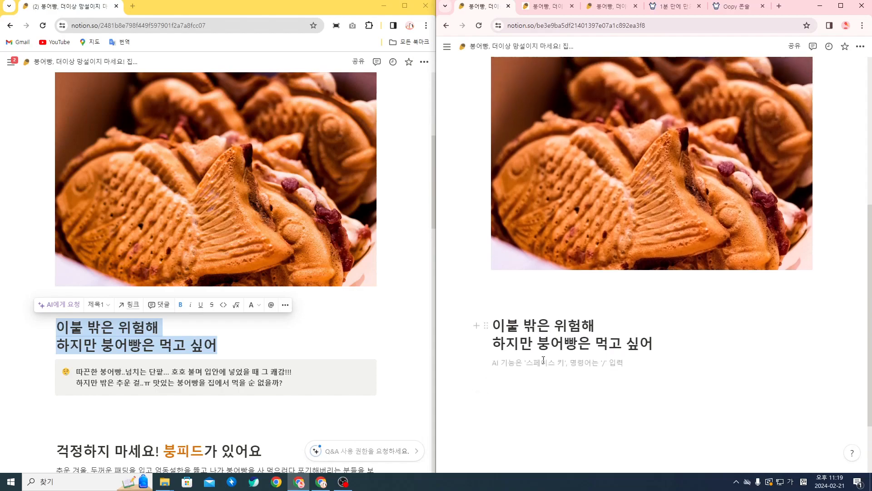
scroll(462, 388, "down", 3)
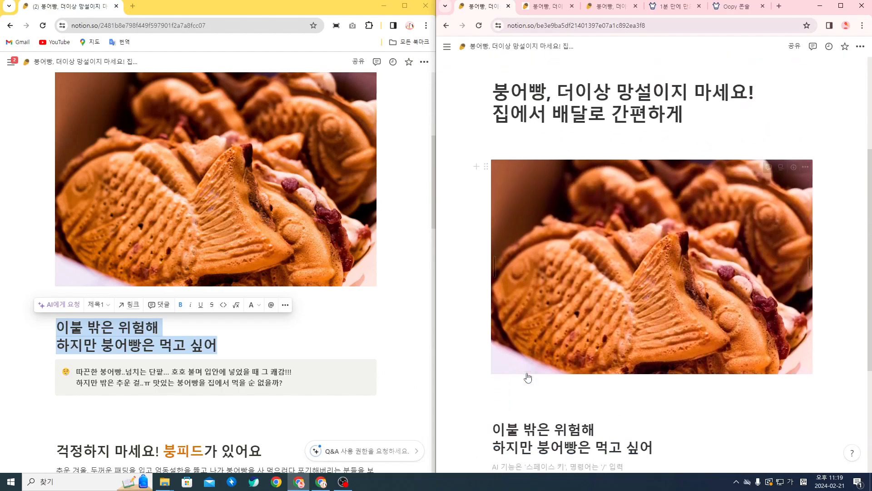
left_click(305, 347)
scroll(314, 348, "down", 1)
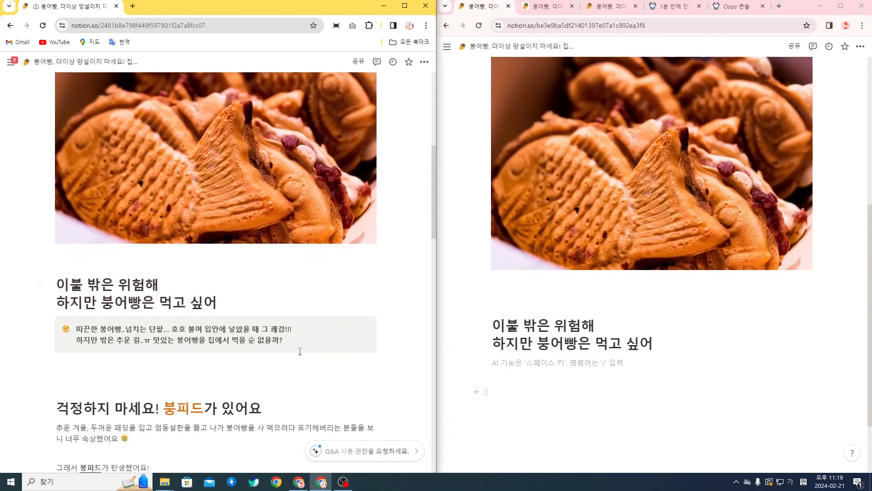
scroll(219, 352, "down", 1)
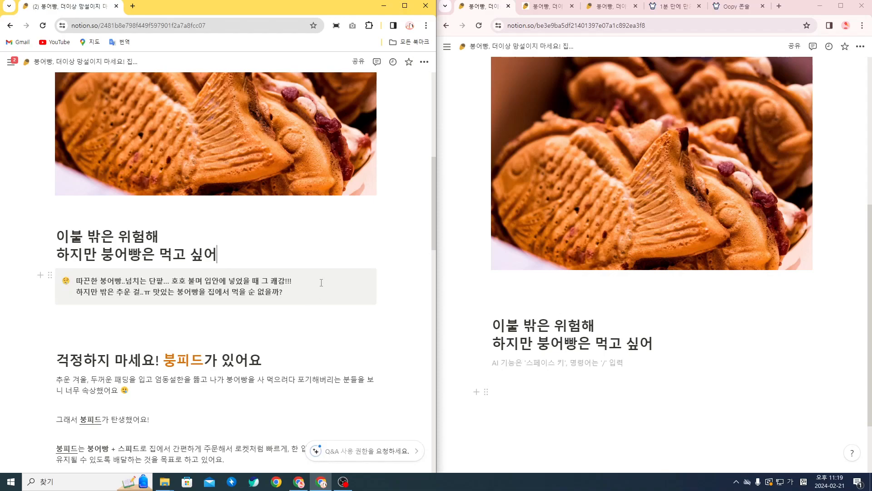
left_click(565, 361)
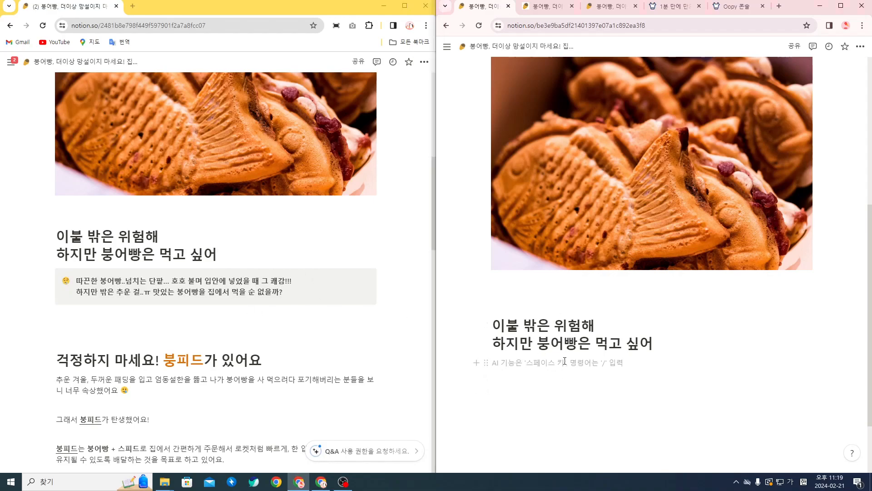
type("/")
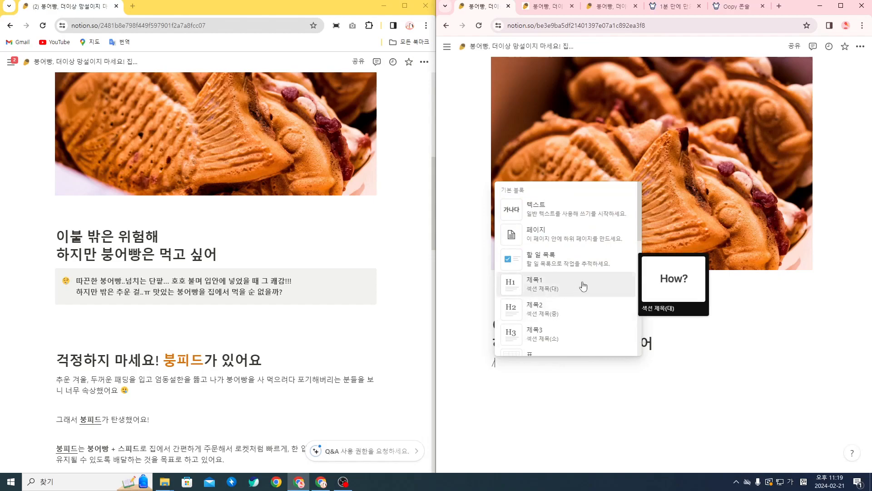
scroll(586, 272, "down", 3)
scroll(578, 255, "up", 3)
scroll(573, 249, "down", 2)
scroll(571, 249, "down", 2)
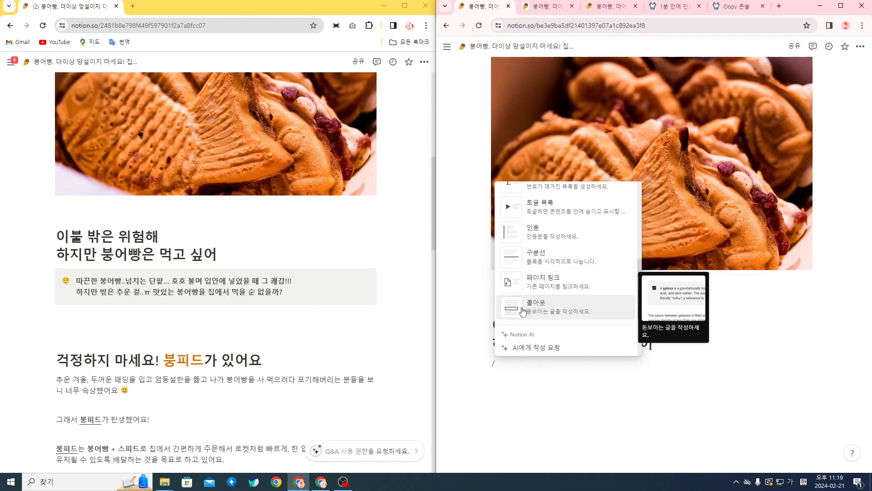
left_click(572, 309)
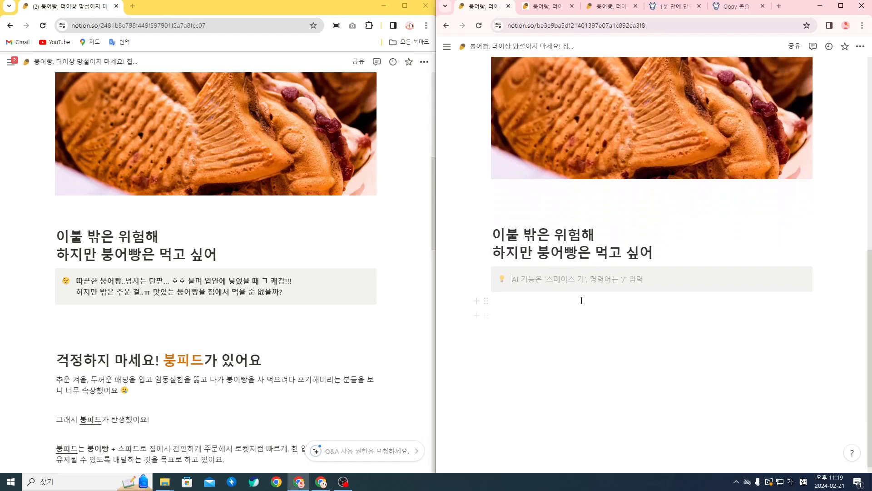
Change the callout's icon to the same yellow face emoji that the reference page's callout uses
left_click(503, 279)
left_click(509, 280)
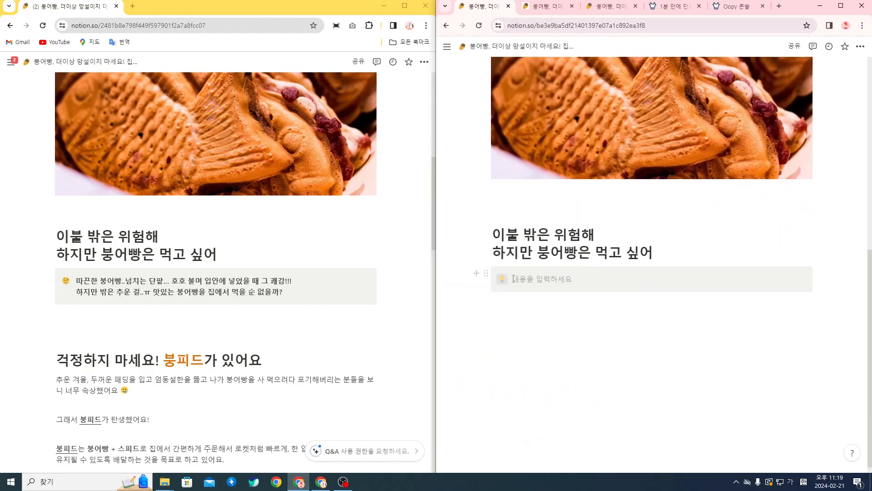
scroll(578, 192, "up", 8)
scroll(528, 208, "down", 6)
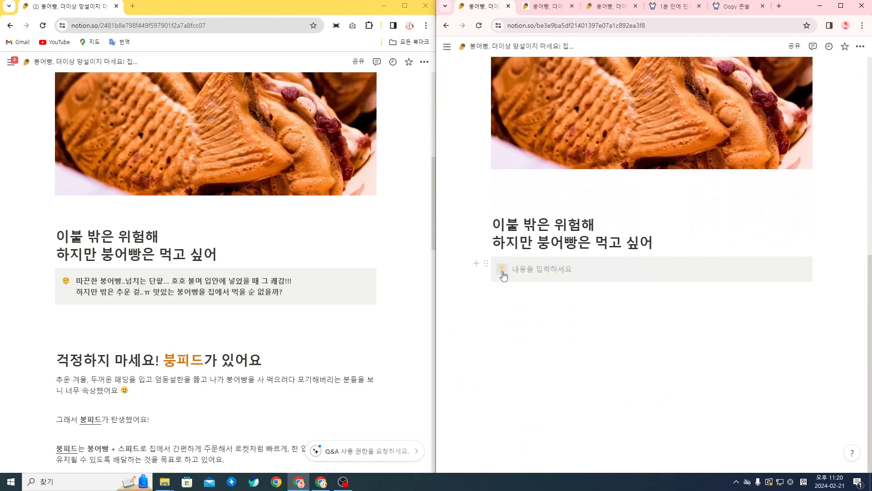
left_click(503, 271)
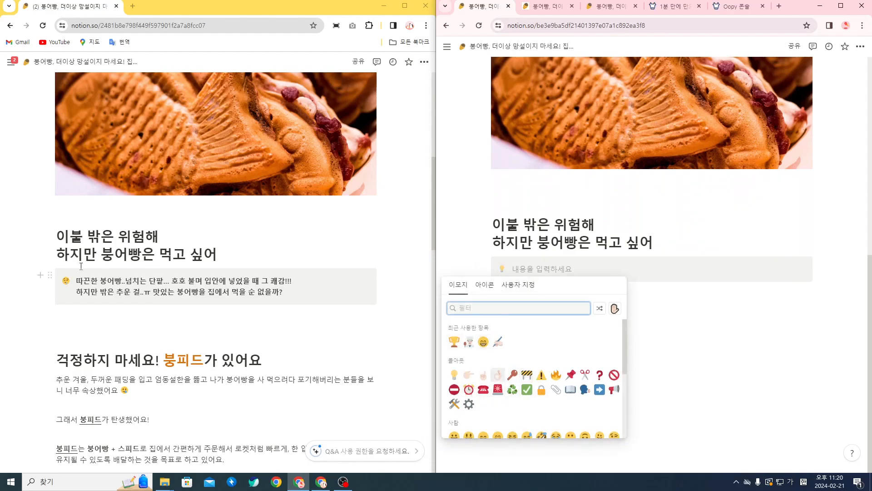
scroll(485, 373, "down", 2)
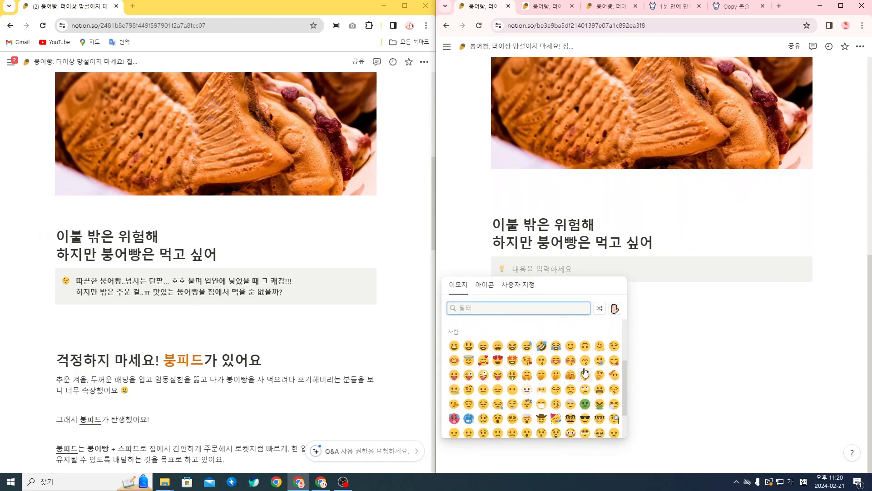
scroll(484, 402, "down", 1)
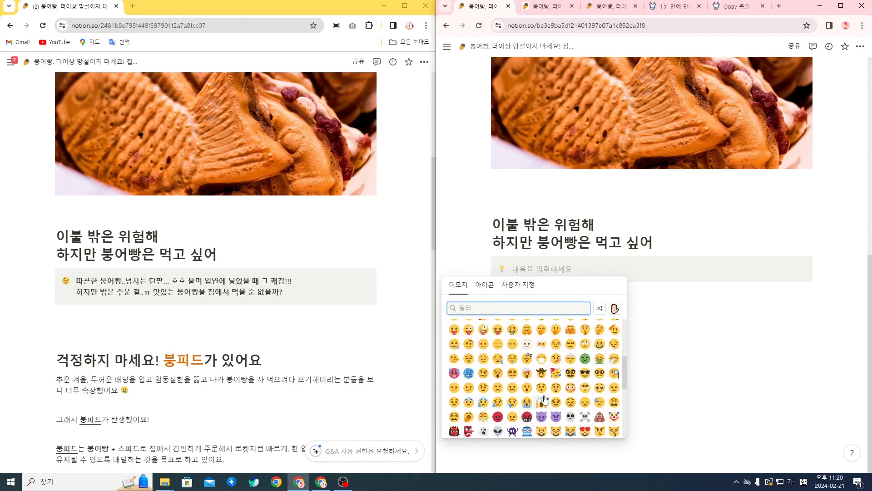
scroll(575, 395, "up", 1)
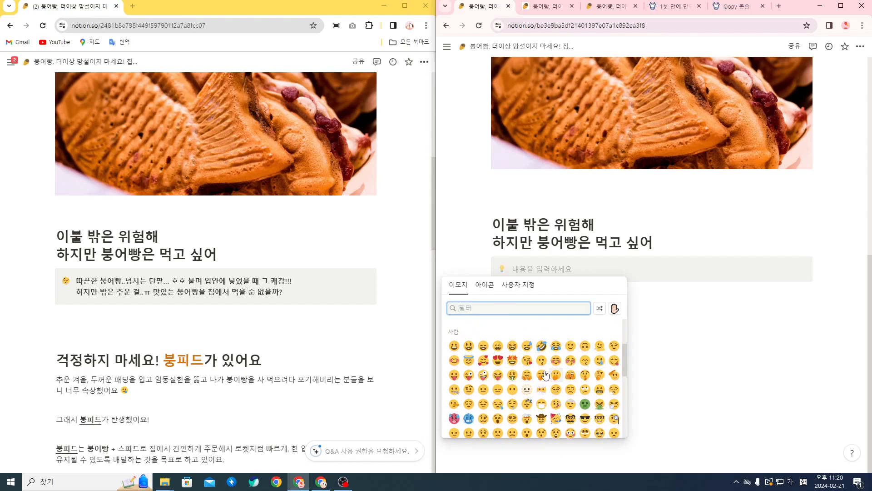
scroll(521, 377, "down", 1)
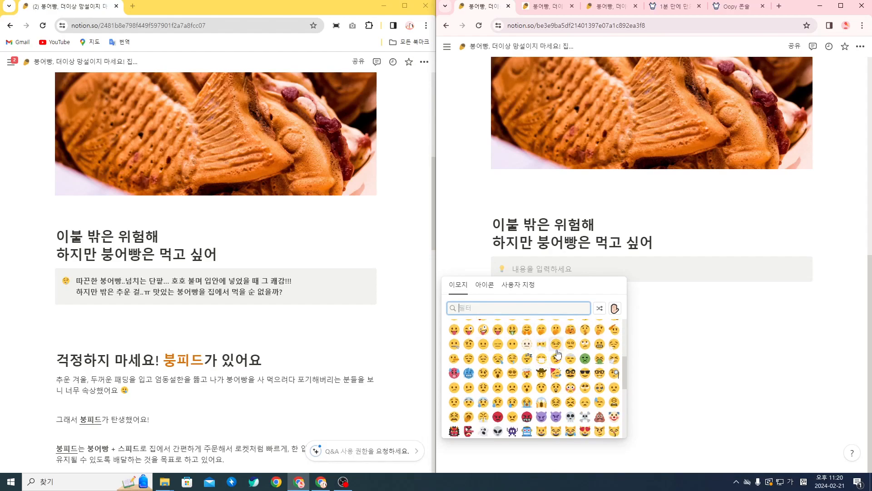
scroll(531, 374, "down", 3)
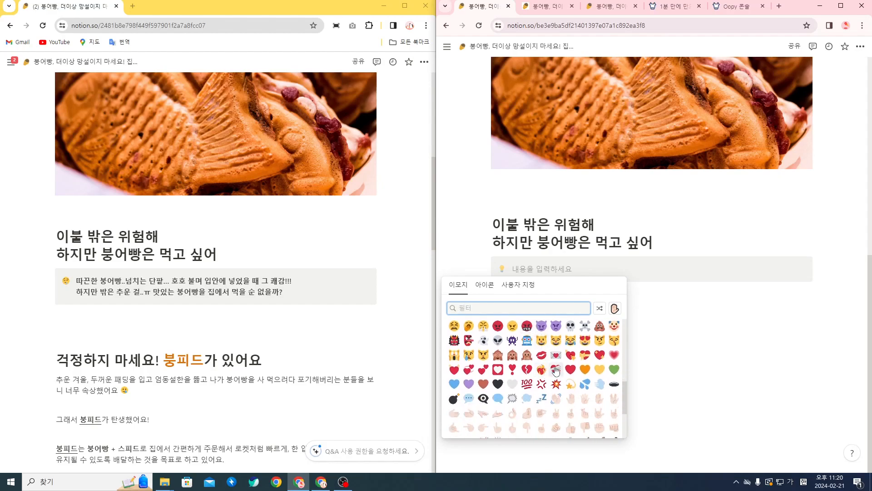
scroll(572, 375, "up", 5)
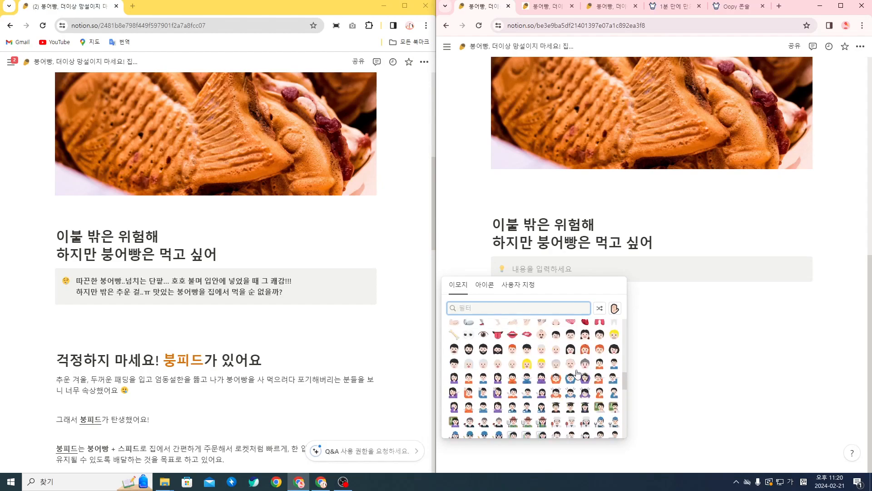
scroll(582, 381, "up", 2)
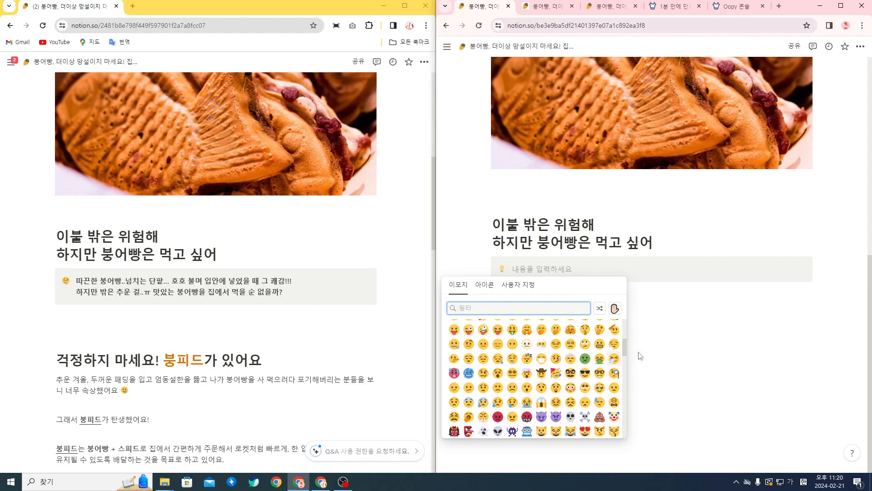
left_click(513, 363)
left_click(569, 349)
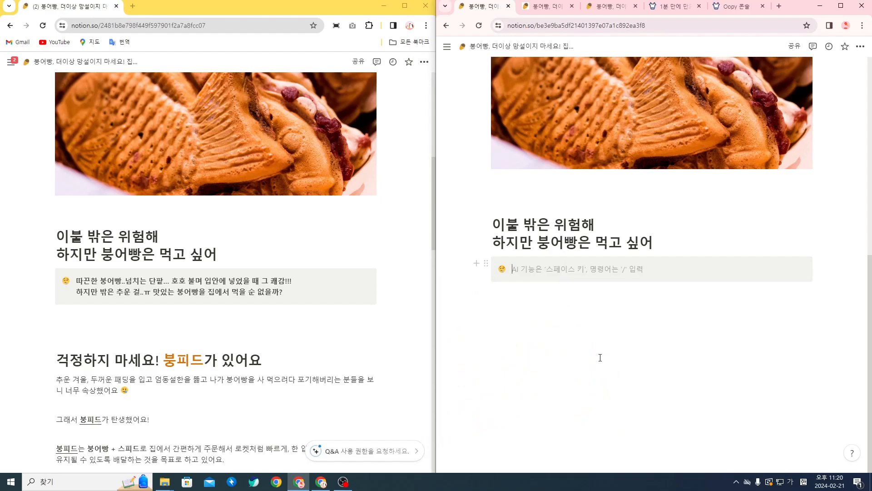
Enter the trial text "안나명 바물" in the callout and clear the stray characters below it
type("안나명 바물")
left_click(690, 337)
type("ㅇㅈㅇㅈ")
key("BackSpace")
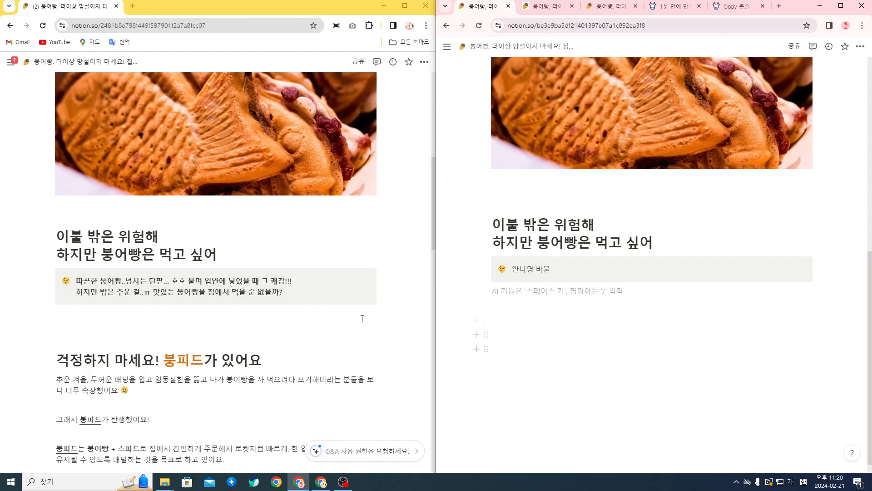
Replace the callout's text with the two-line text beginning "따끈한 붕어빵" copied from the reference page's callout
left_click_drag(332, 288, 78, 271)
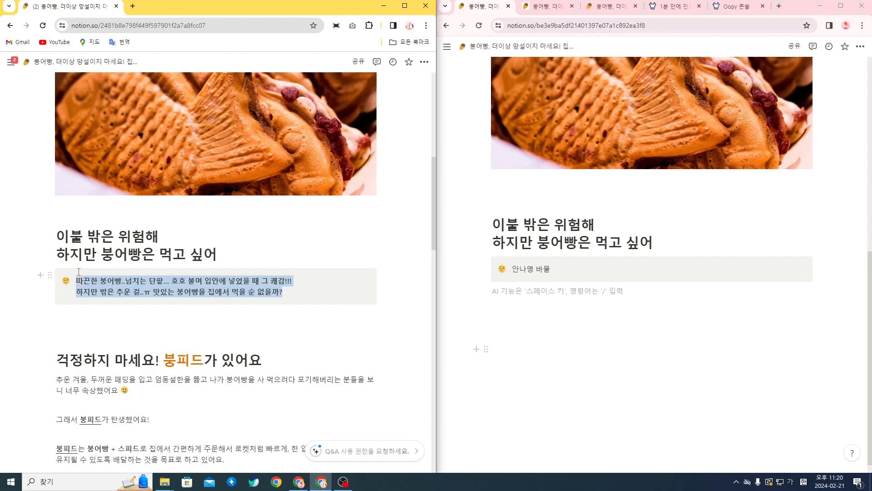
key("ctrl+c")
left_click(605, 267)
key("ctrl+a")
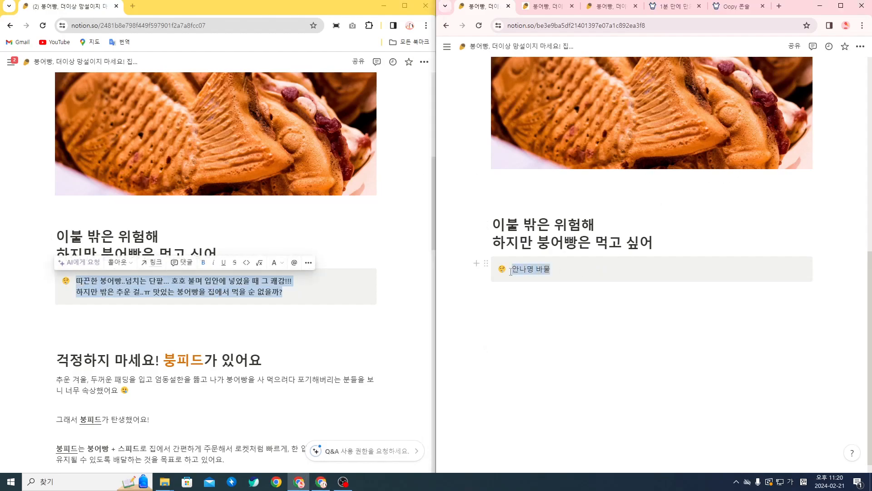
key("ctrl+v")
Try retyping the callout's first line by hand, starting with "따끈한", and undo the retyping
left_click_drag(519, 270, 723, 267)
key("BackSpace")
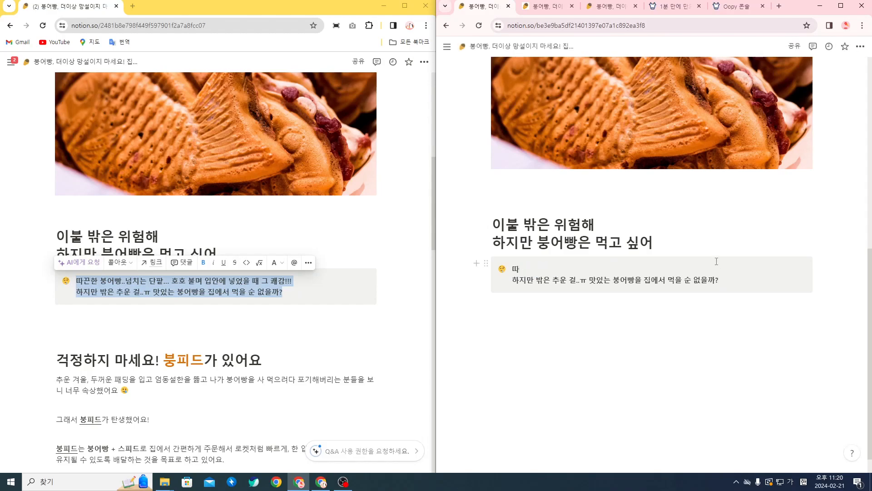
type("끈한 붕어빵")
key("ctrl+z")
key("ctrl+z")
key("ctrl+z")
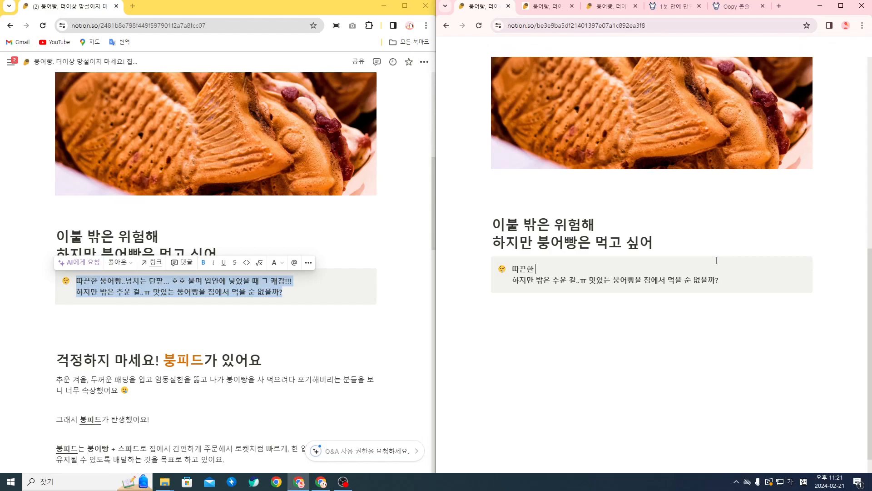
left_click(681, 334)
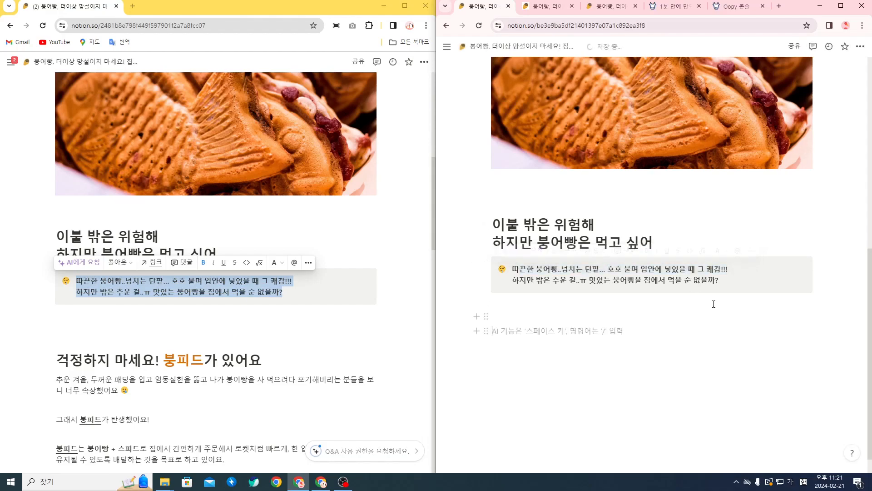
left_click_drag(735, 283, 423, 282)
left_click(677, 368)
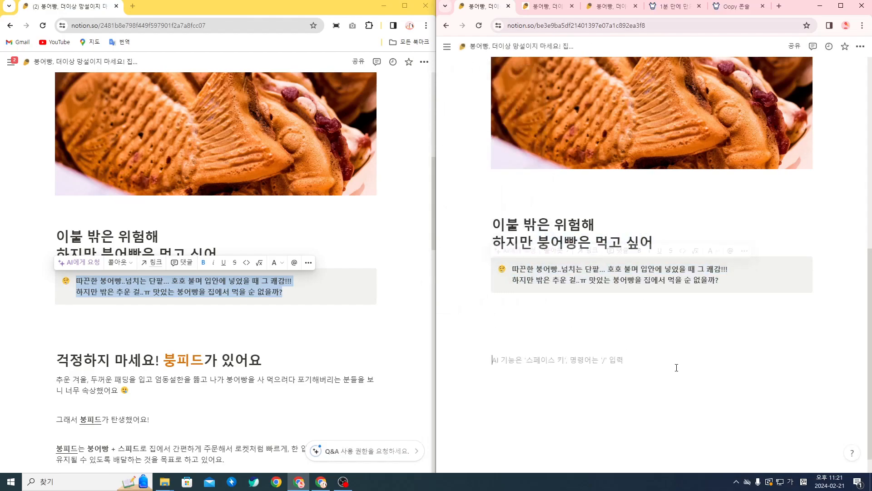
scroll(606, 351, "down", 1)
scroll(605, 351, "up", 1)
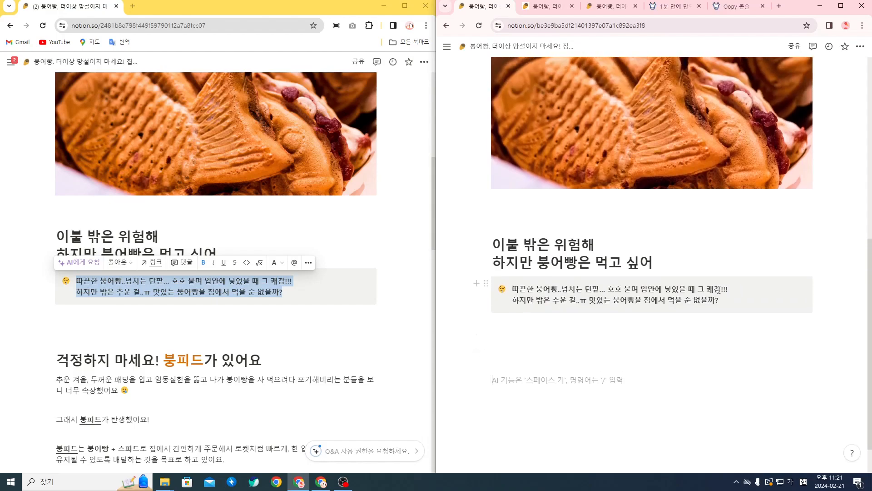
left_click(336, 295)
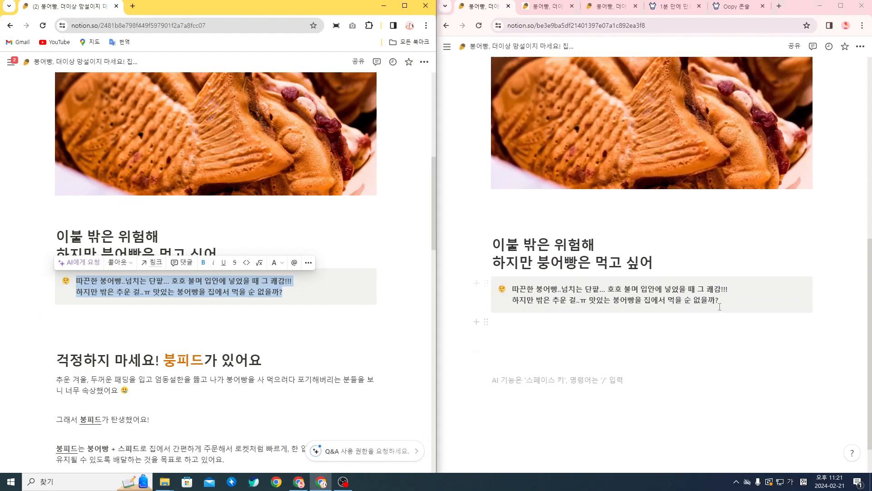
left_click(719, 307)
left_click_drag(728, 300, 521, 292)
left_click(590, 334)
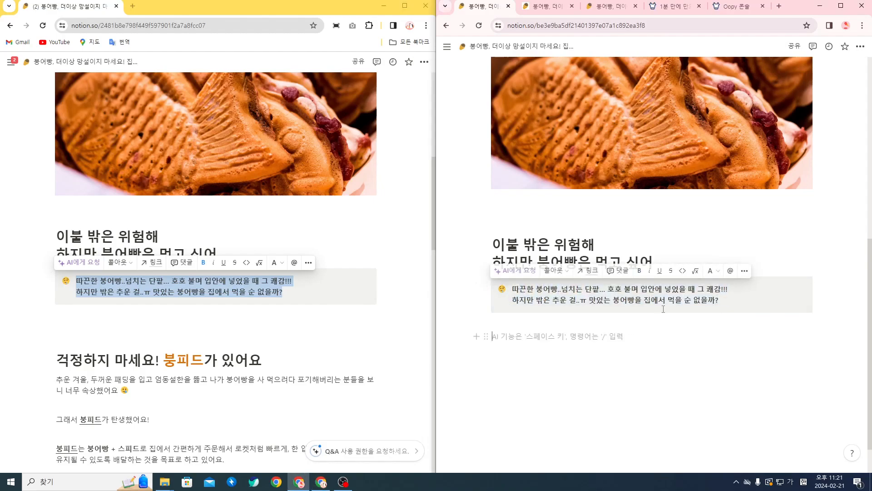
Undo the repeated pastes in the callout and paste the two-line reference text in again
left_click(733, 298)
key("ctrl+v")
key("ctrl+v")
key("ctrl+z")
key("ctrl+z")
key("ctrl+z")
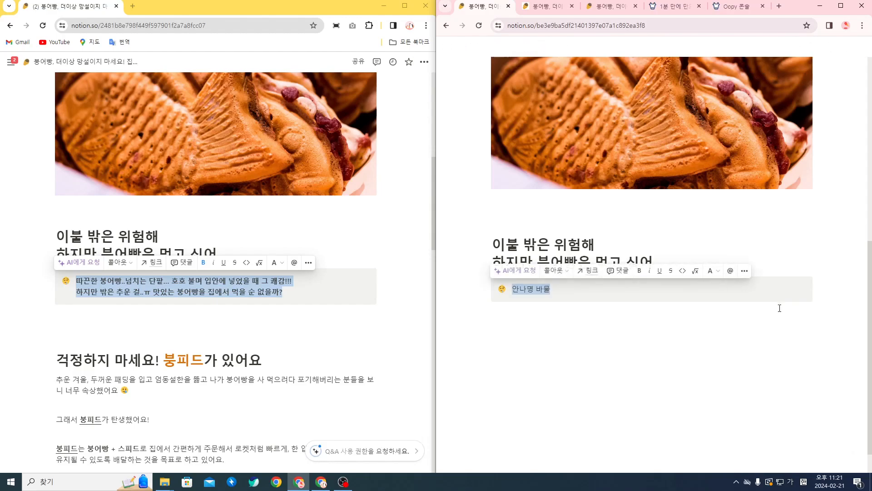
key("ctrl+v")
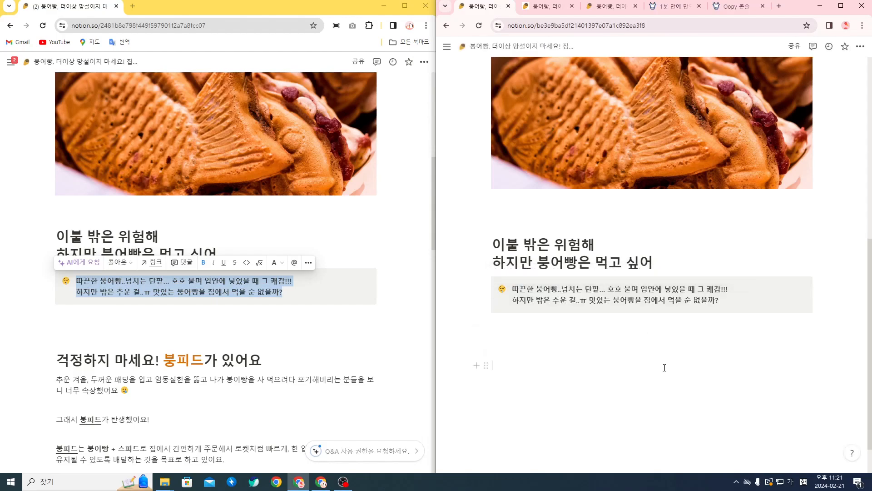
Remove the bold formatting from both lines of the callout text
left_click_drag(733, 305, 512, 290)
key("ctrl+b")
left_click(625, 350)
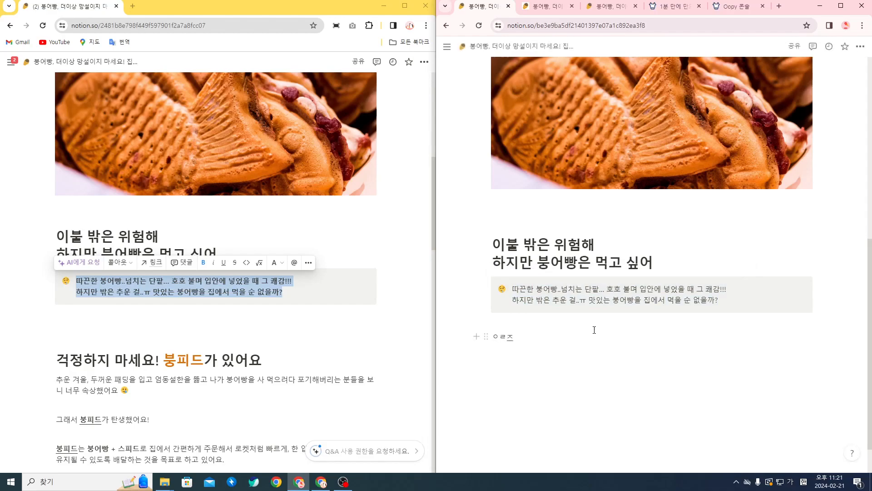
Apply bold to both lines of the callout text to match the reference callout
left_click(281, 322)
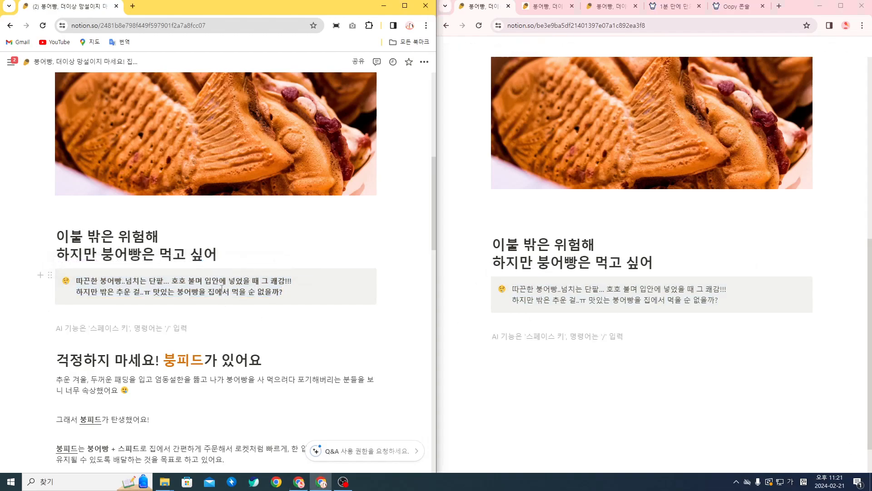
left_click_drag(514, 290, 737, 302)
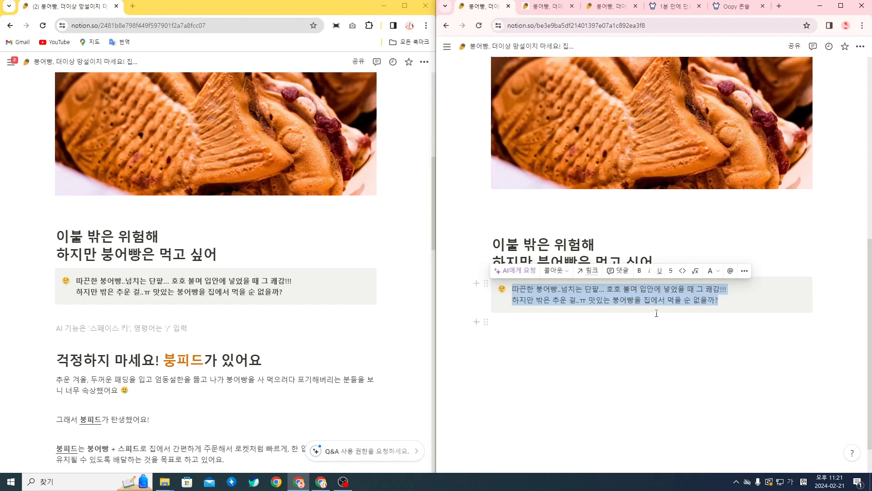
left_click(639, 272)
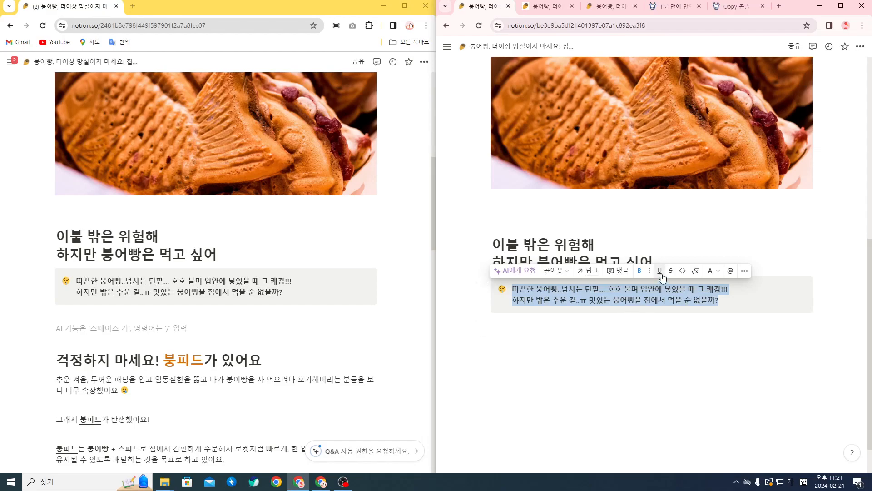
Try underline, italic and strikethrough on the callout text, turning each one off again
left_click(661, 275)
left_click(661, 274)
left_click(651, 273)
left_click(651, 273)
left_click(670, 272)
left_click(671, 273)
Try yellow (노란색) text and a background color on the callout text, and reset its color to default (기본)
left_click(712, 271)
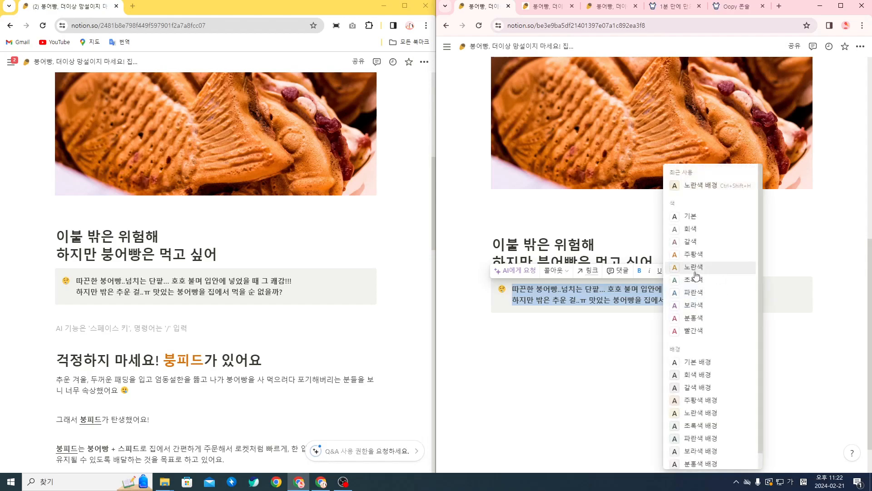
left_click(714, 268)
left_click(719, 273)
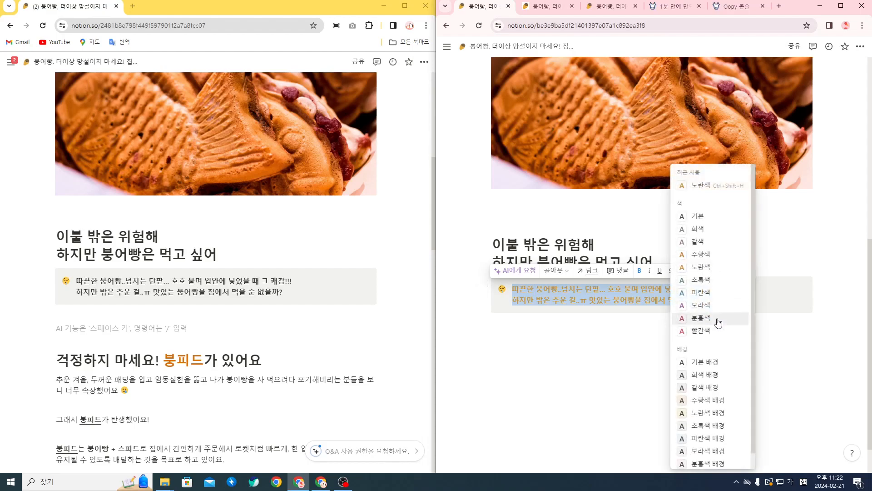
scroll(713, 345, "down", 1)
left_click(704, 383)
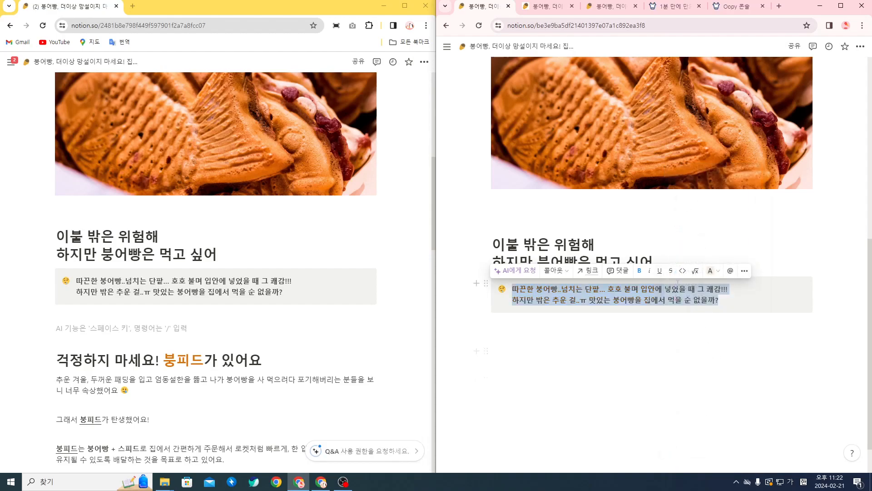
left_click(716, 272)
left_click(691, 217)
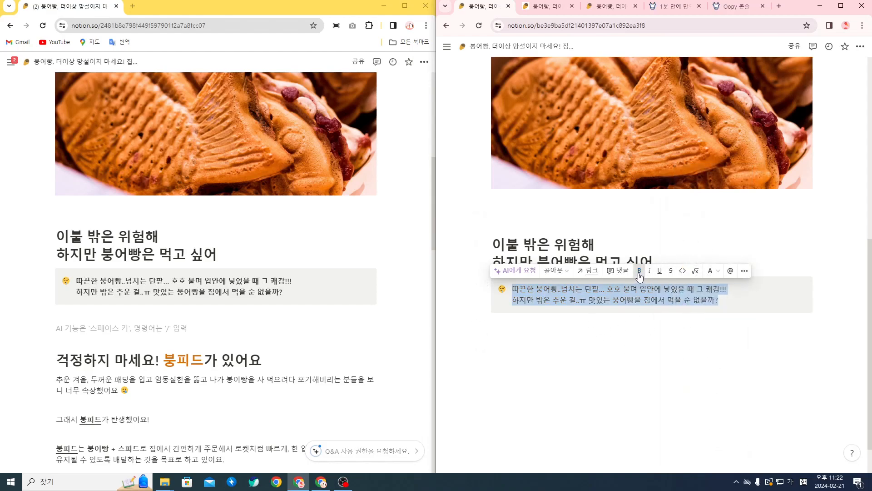
left_click(598, 354)
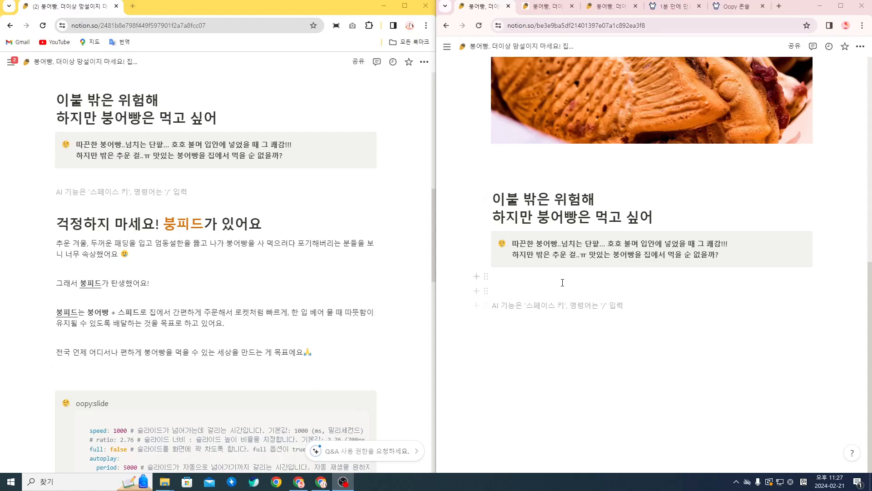
Insert a 제목1 heading block in the blank area below the callout, leaving empty lines between them
left_click(558, 292)
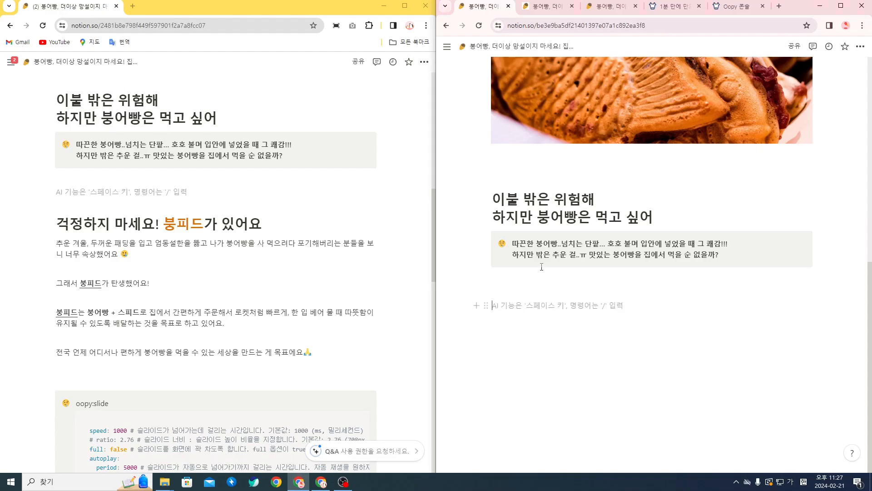
left_click(583, 302)
type("/")
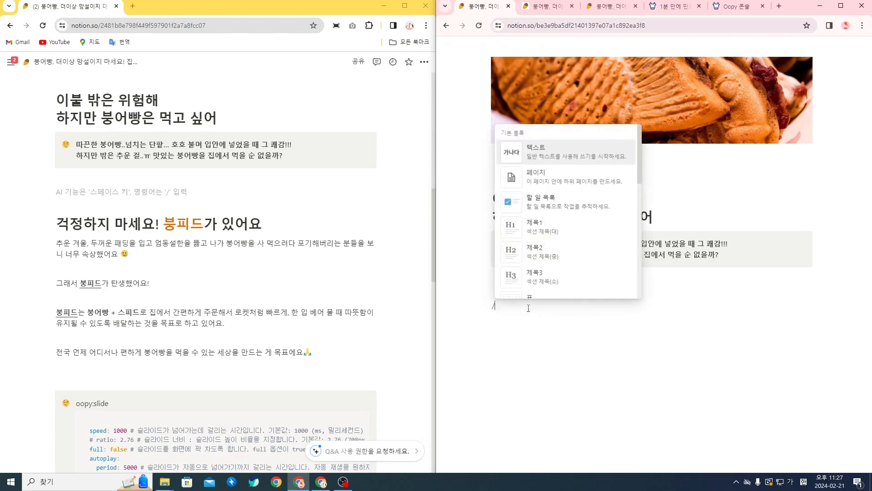
key("Down")
key("Down")
key("Down")
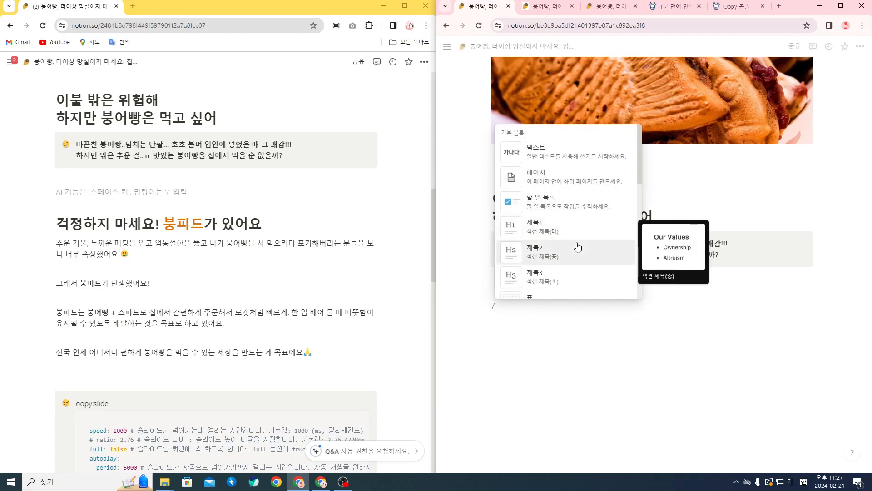
left_click(573, 229)
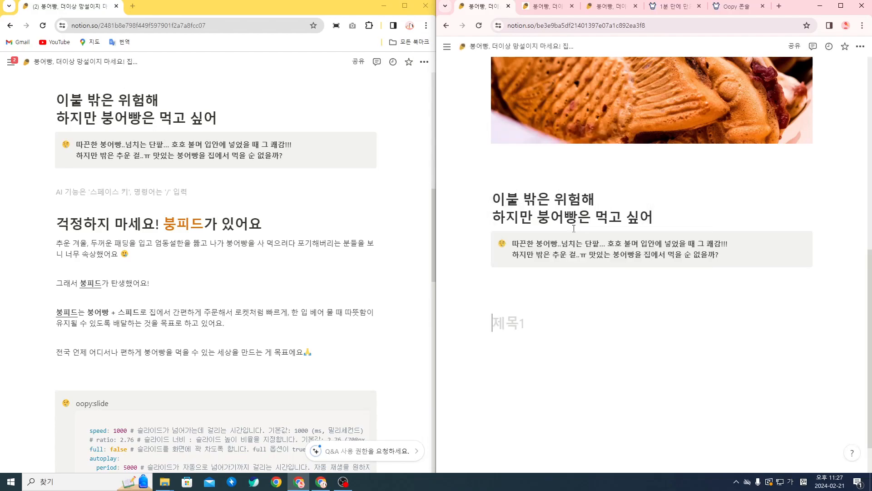
Enter "걱정하지 마세요! 붕피드가 있어요" as the text of the empty 제목1 heading
type("걱정ㅇ")
key("BackSpace")
key("BackSpace")
type("ㅈ정하지 마세여!")
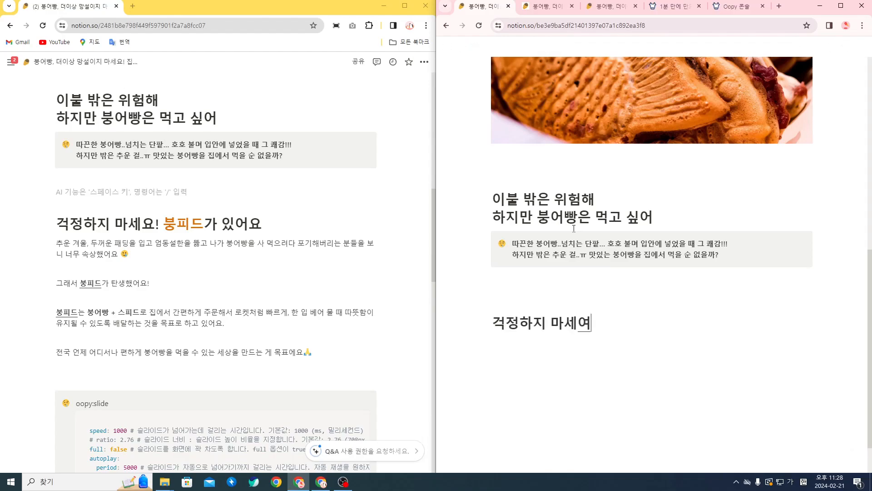
key("BackSpace")
key("BackSpace")
type("요! ")
type("붕피ㄷ")
key("BackSpace")
key("BackSpace")
key("BackSpace")
type("붕피드가 있")
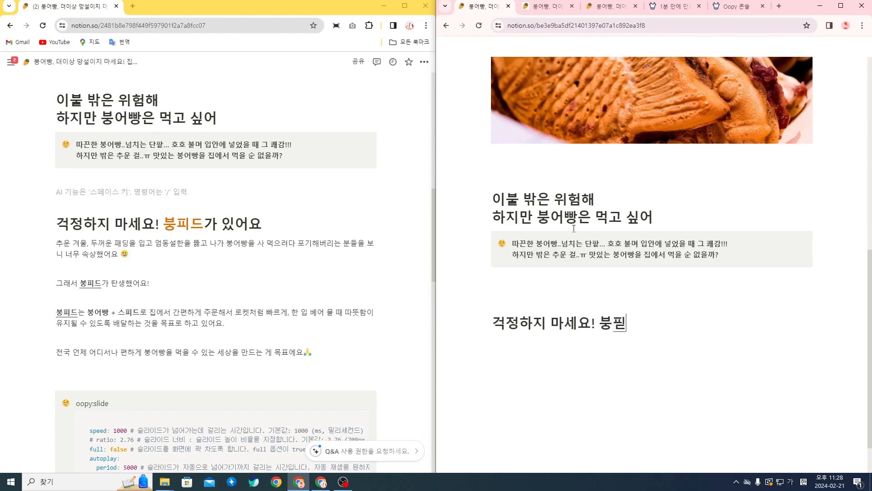
type("어요")
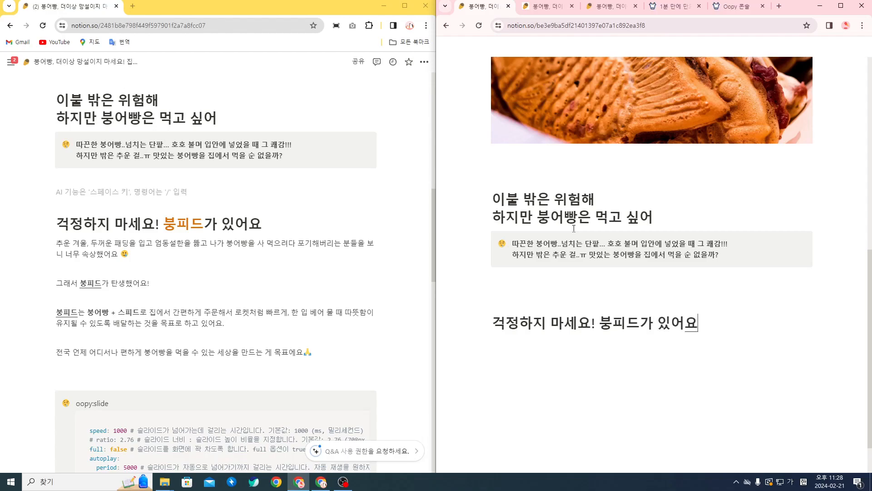
Color the word 붕피드 in the "걱정하지 마세요!" heading orange (주황색) to match the reference page
left_click_drag(202, 228, 163, 225)
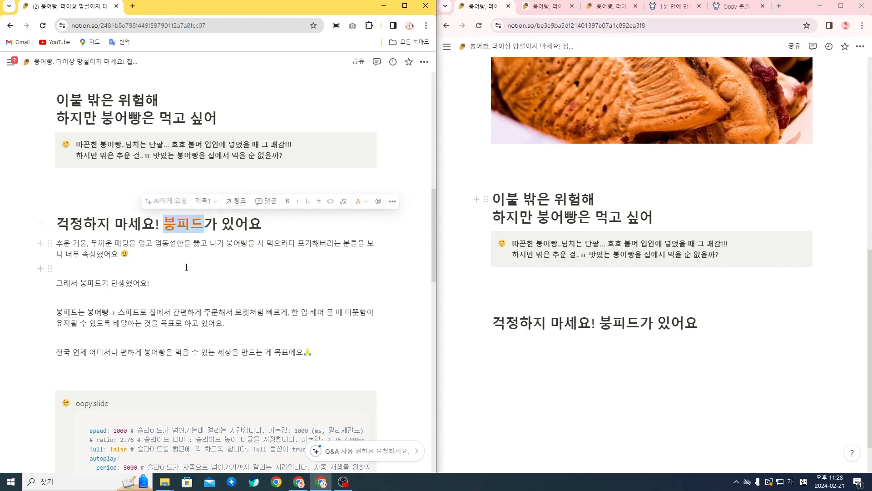
left_click(186, 268)
scroll(638, 318, "down", 1)
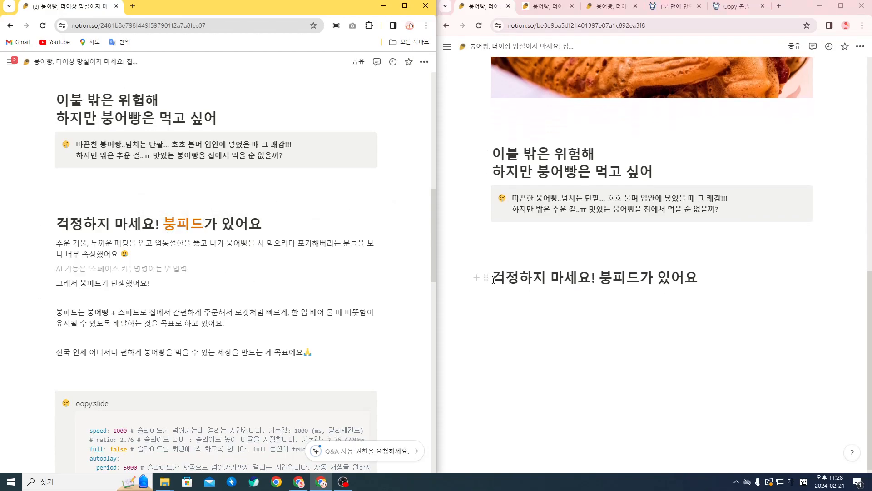
left_click_drag(493, 280, 732, 306)
left_click(699, 343)
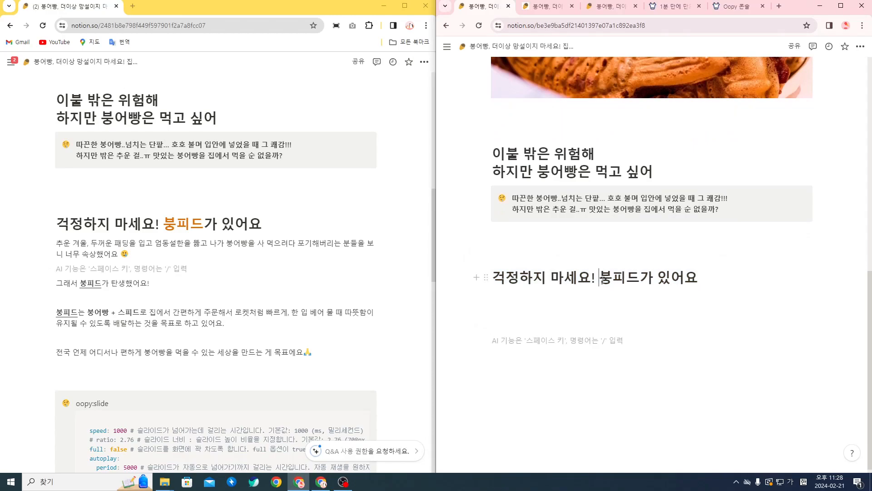
left_click_drag(606, 279, 639, 280)
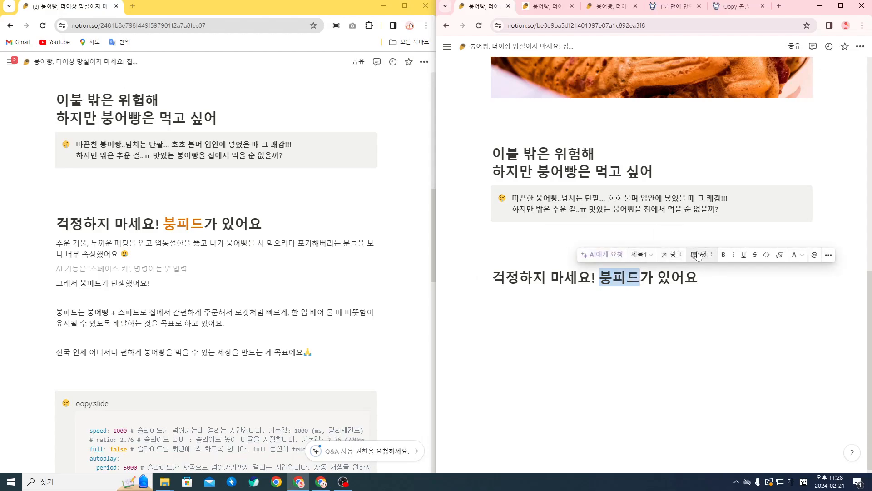
left_click(805, 263)
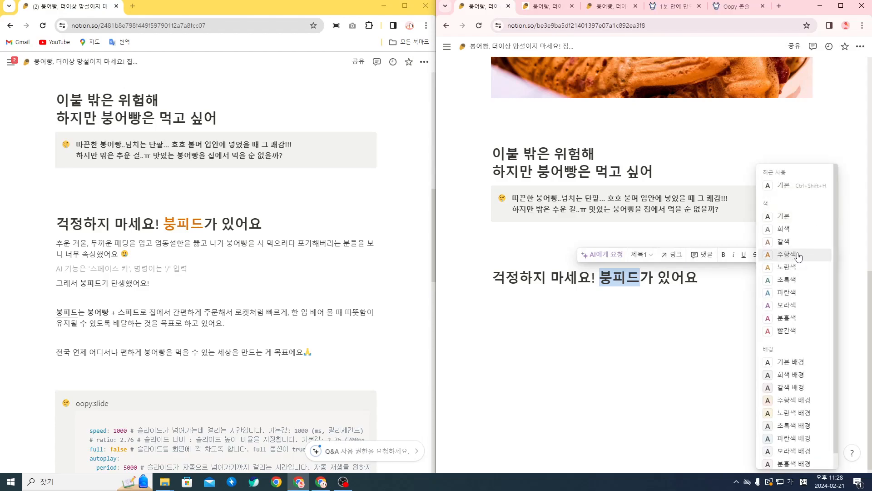
left_click(799, 257)
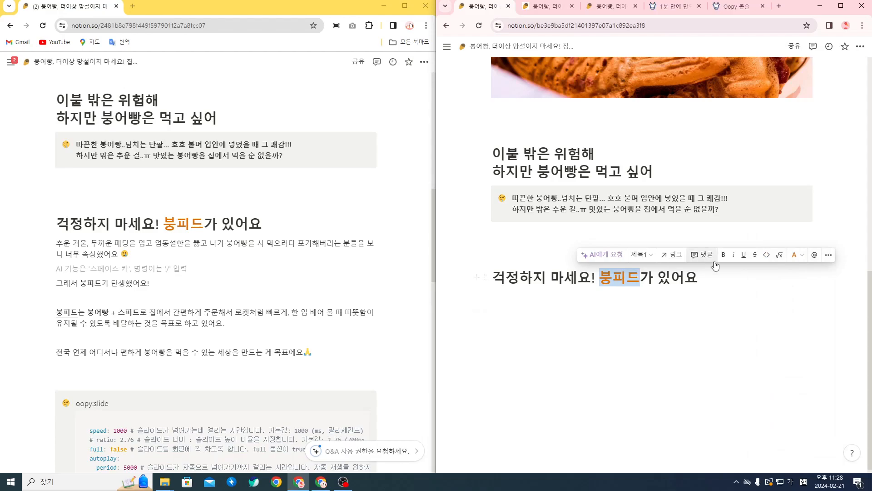
Copy the paragraph starting "추운 겨울" from the reference page and paste it under the "걱정하지 마세요! 붕피드가 있어요" heading
left_click(746, 257)
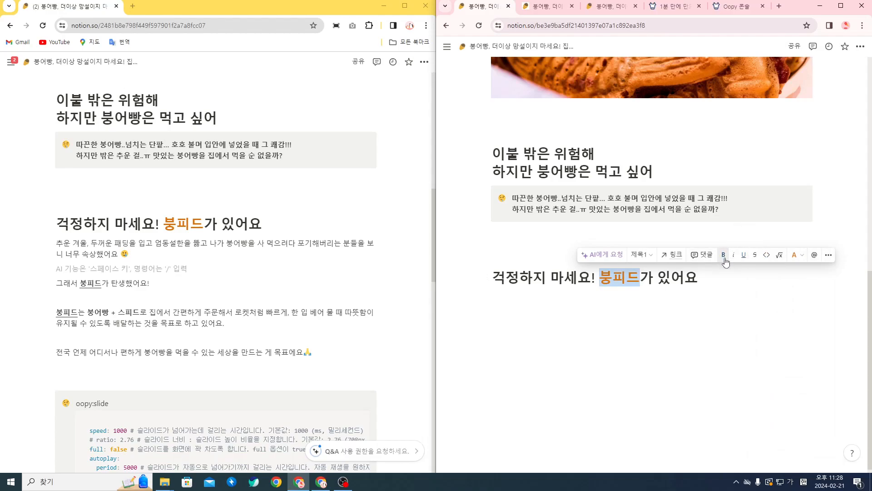
left_click(716, 298)
scroll(623, 290, "down", 1)
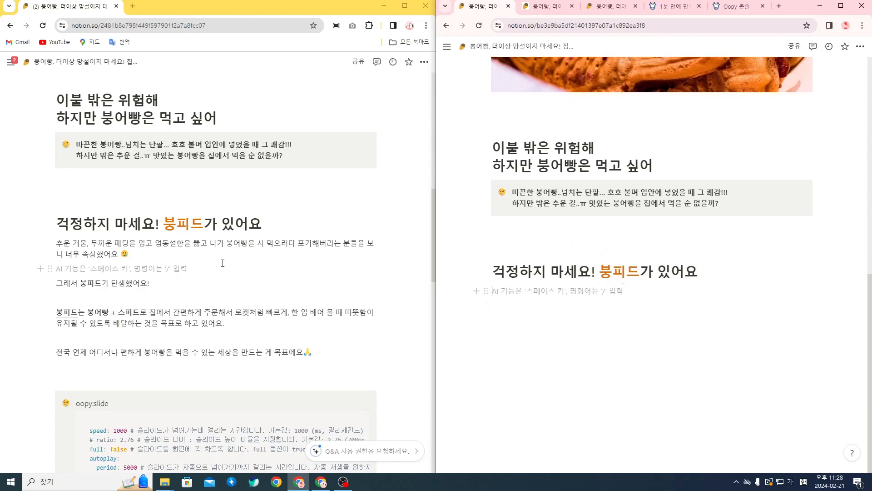
left_click(185, 257)
left_click_drag(147, 254, 55, 241)
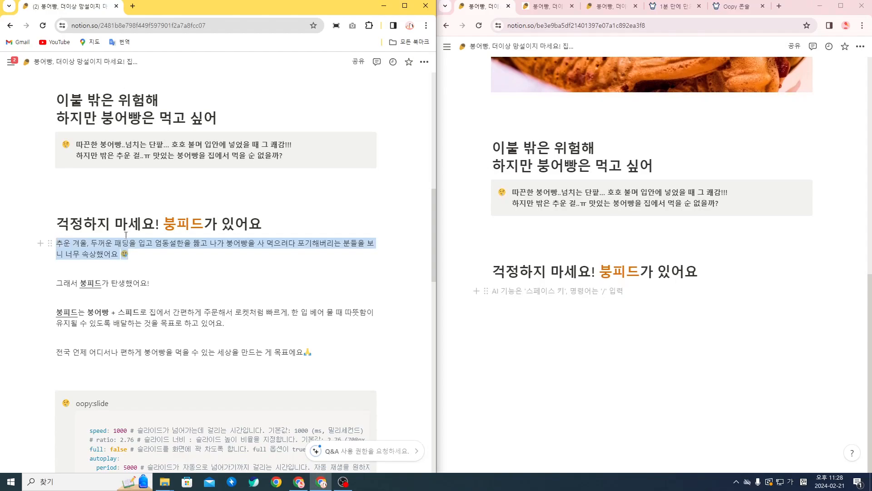
key("ctrl+c")
left_click(537, 294)
key("ctrl+v")
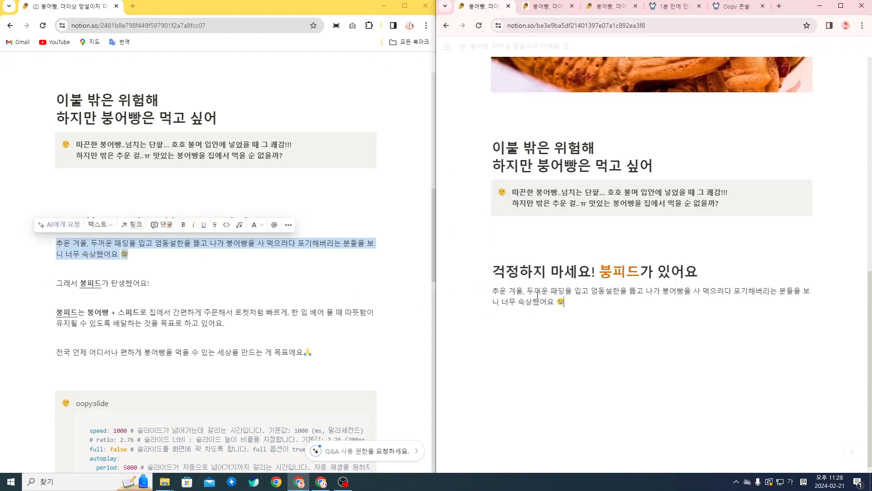
Replace the emoji ending the "추운 겨울" paragraph with a smiling face with a tear, inserted as an inline emoji
key("BackSpace")
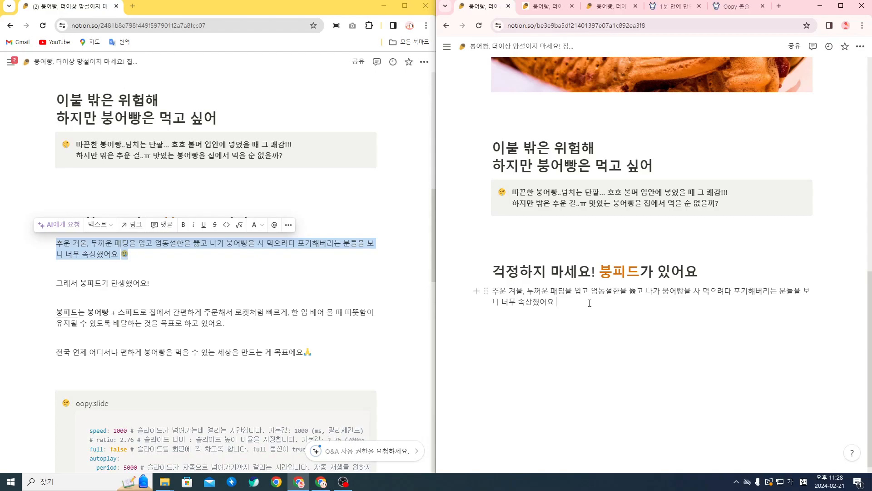
type("/")
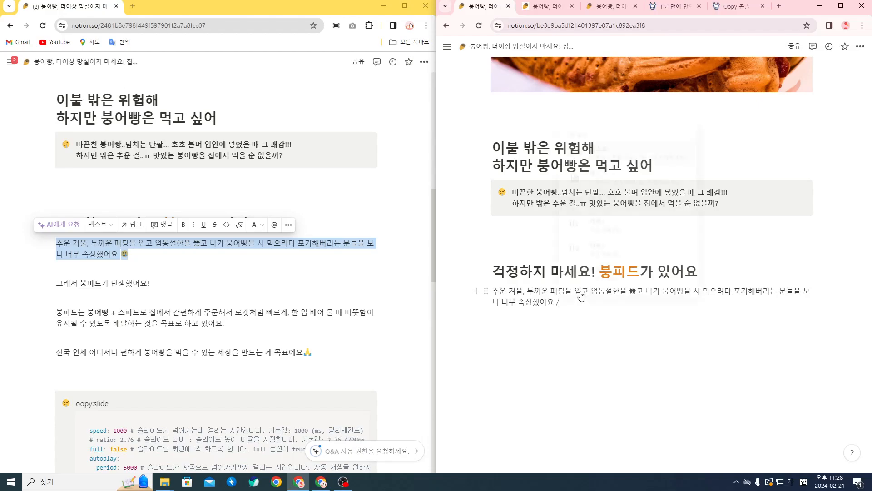
scroll(634, 250, "down", 7)
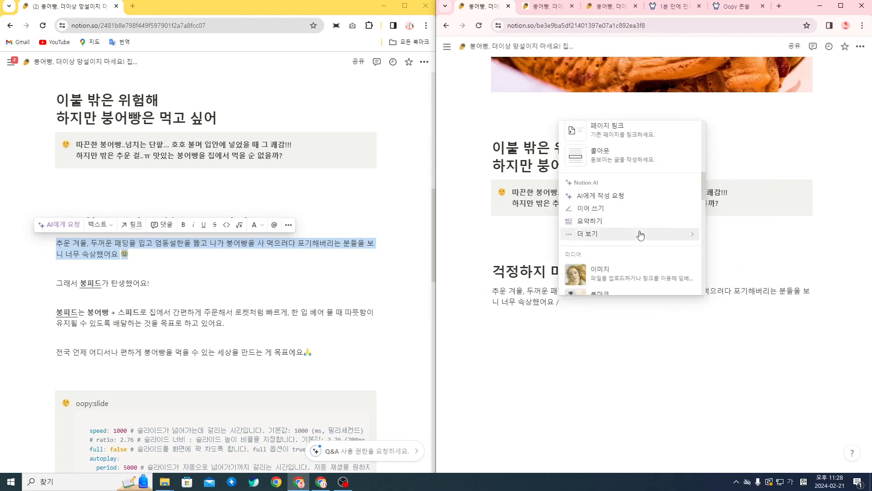
scroll(641, 227, "up", 5)
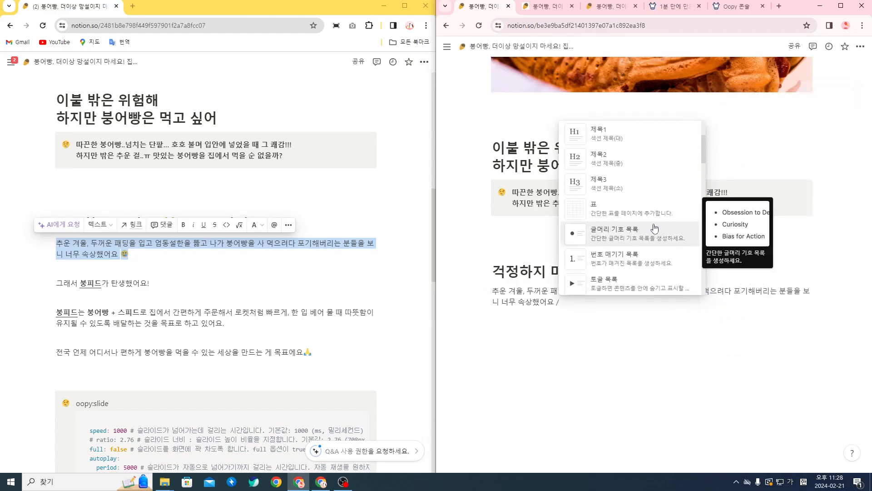
scroll(643, 225, "down", 6)
scroll(647, 220, "down", 5)
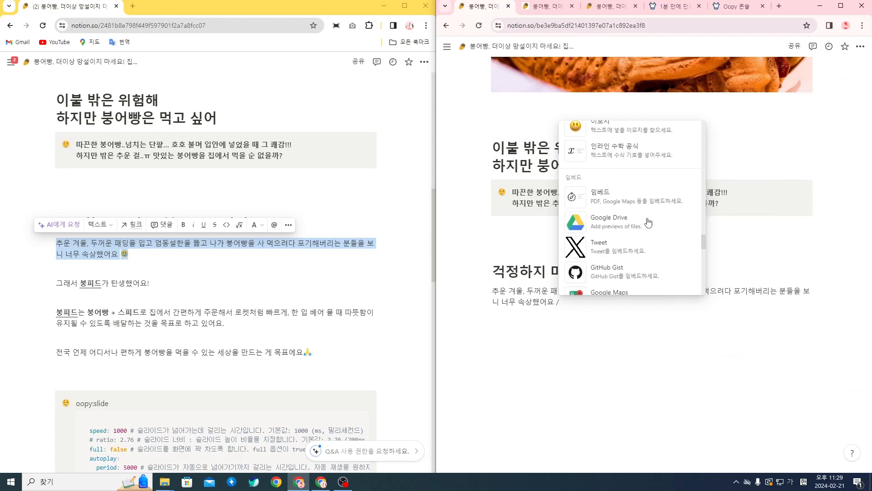
scroll(647, 232, "up", 7)
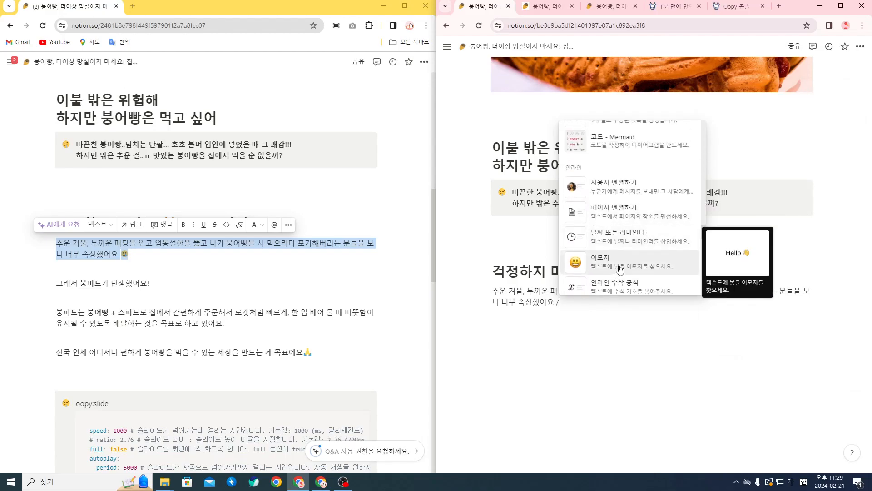
left_click(624, 267)
scroll(608, 354, "down", 1)
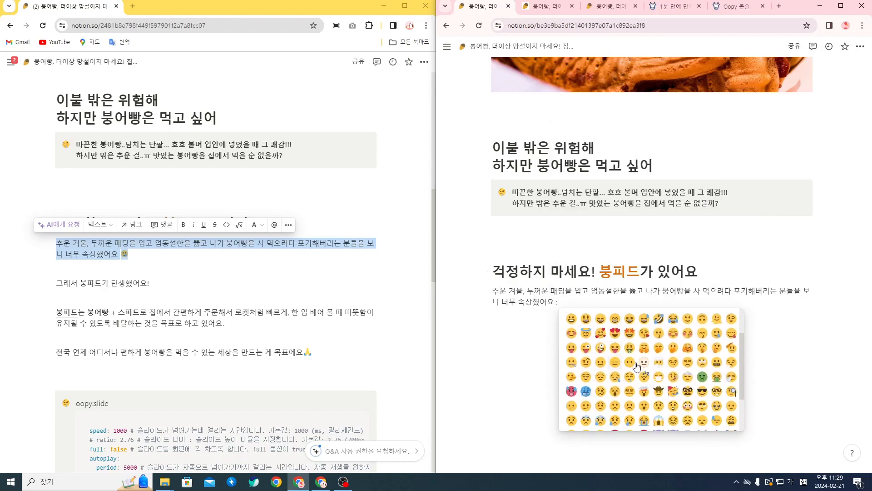
scroll(605, 355, "up", 1)
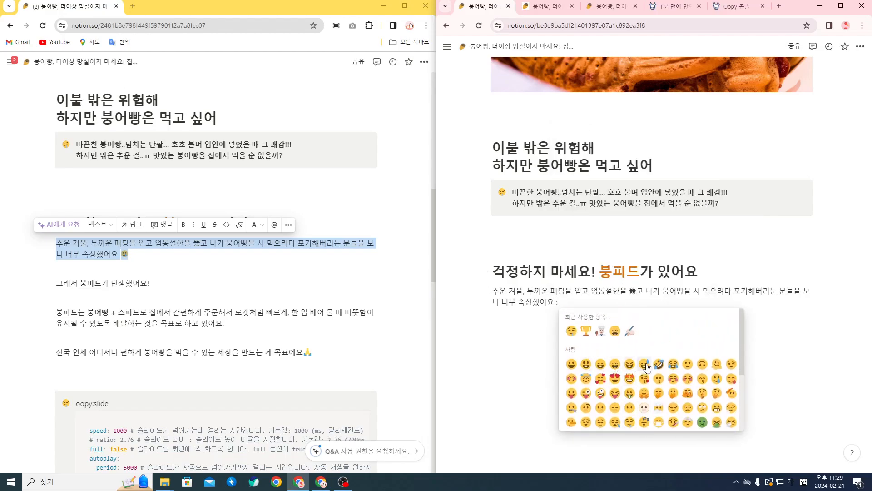
scroll(680, 369, "down", 1)
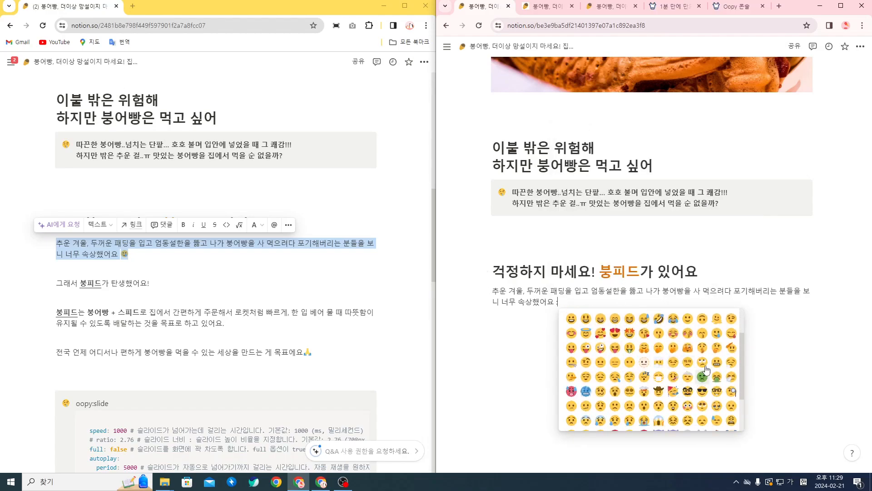
left_click(717, 335)
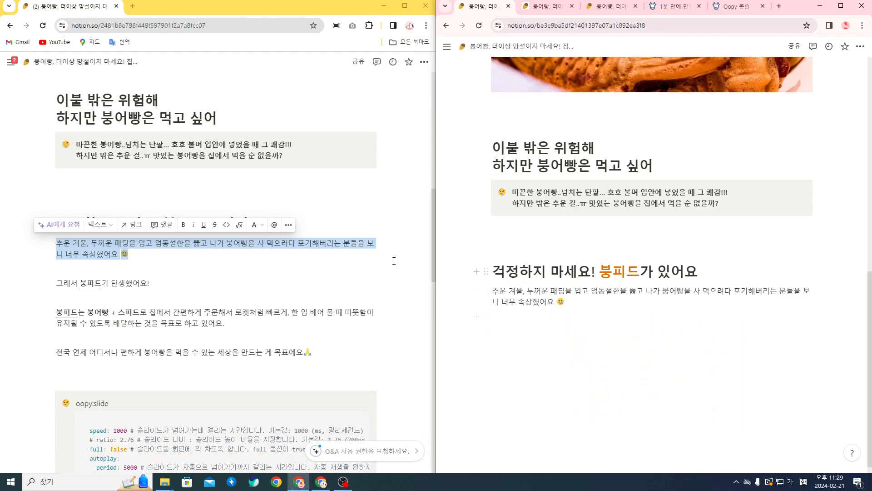
Copy the paragraphs from "그래서 붕피드가 탄생했어요!" through "목표에요🙏" from the reference page and paste them below the first paragraph
left_click(247, 342)
left_click_drag(109, 268, 340, 357)
left_click(550, 331)
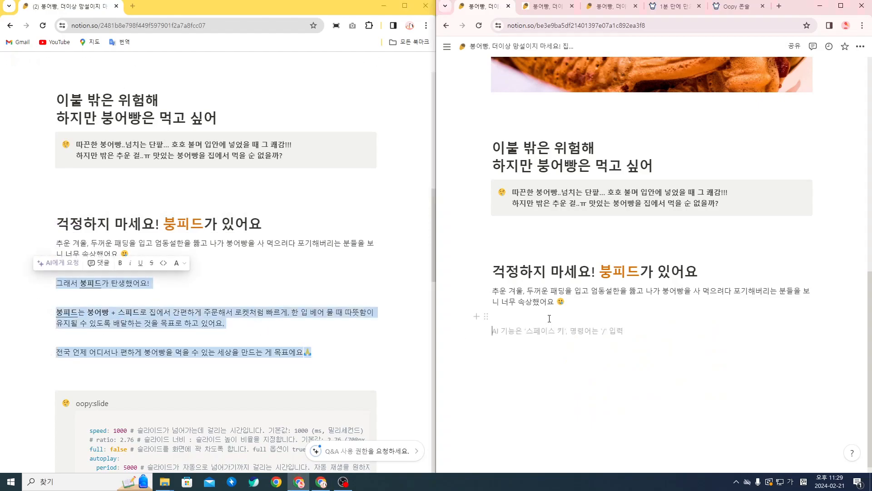
key("ctrl+v")
scroll(636, 334, "down", 2)
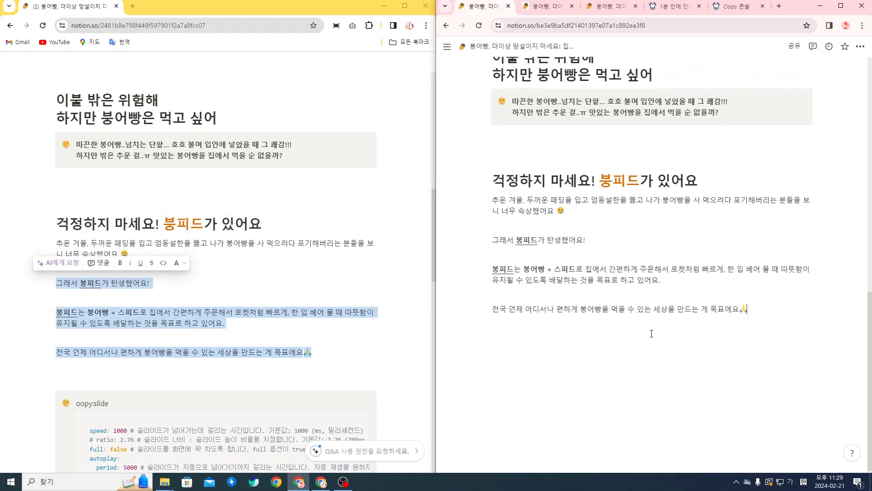
left_click(633, 333)
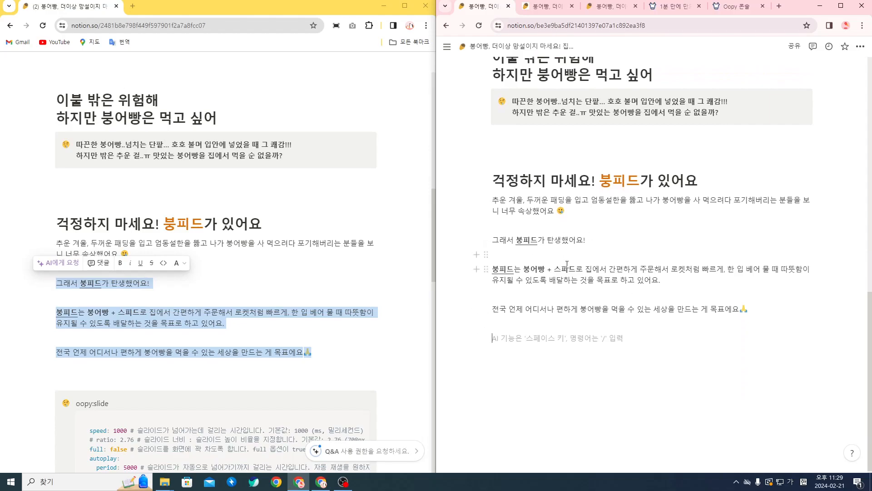
Try bold formatting on the word "주문" in the "붕피드는 붕어빵 + 스피드" paragraph, and undo it
left_click_drag(524, 269, 578, 269)
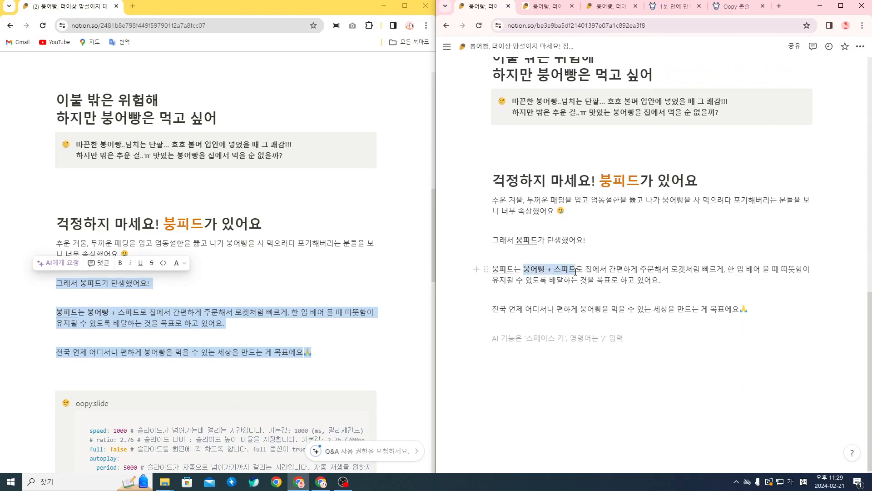
left_click(662, 293)
left_click_drag(640, 270, 654, 270)
left_click(633, 279)
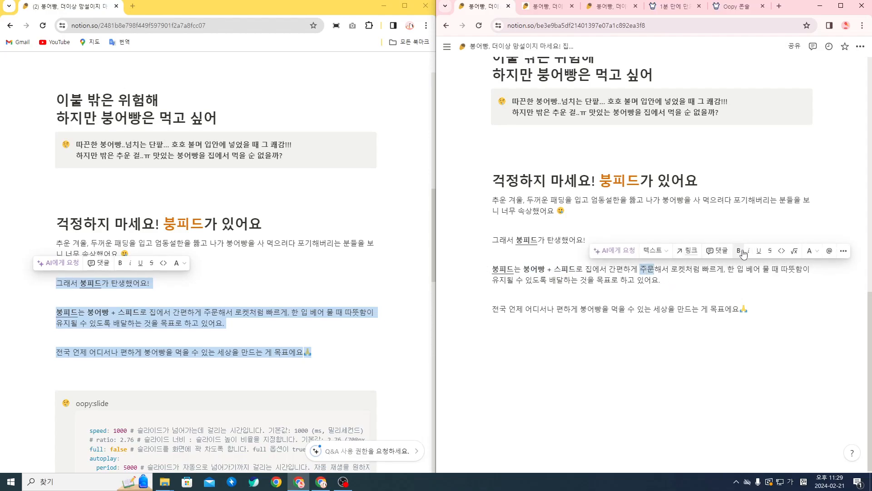
left_click(743, 253)
left_click(686, 279)
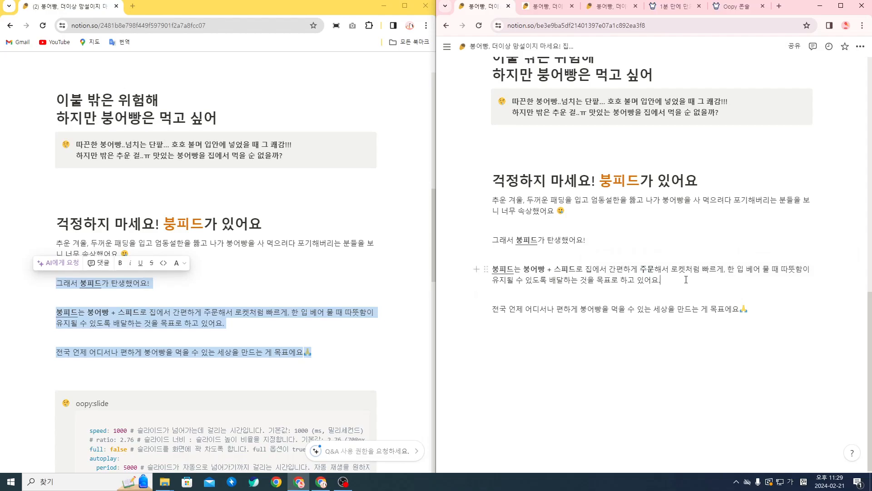
key("ctrl+z")
left_click(674, 289)
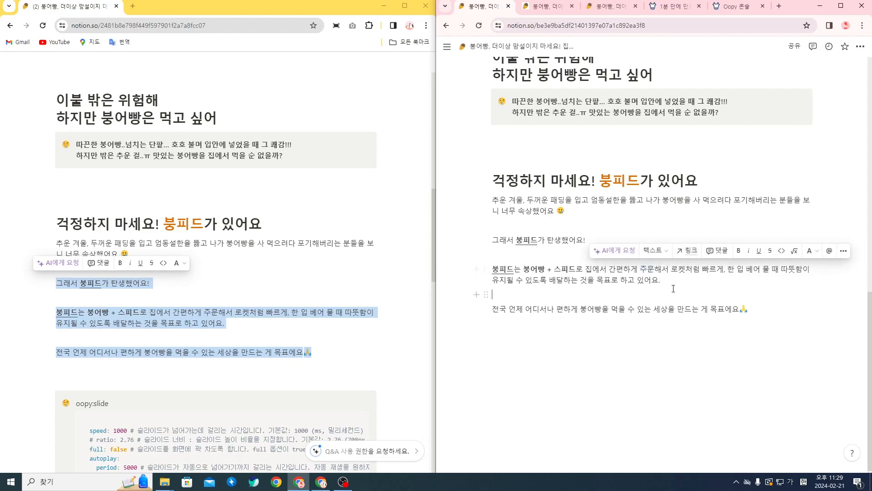
Bold the word "주문", add the note "ctrl+b" at the end of its paragraph, and highlight the note
left_click_drag(644, 272, 653, 272)
key("ctrl+b")
left_click(743, 284)
type("ㅊㅇ")
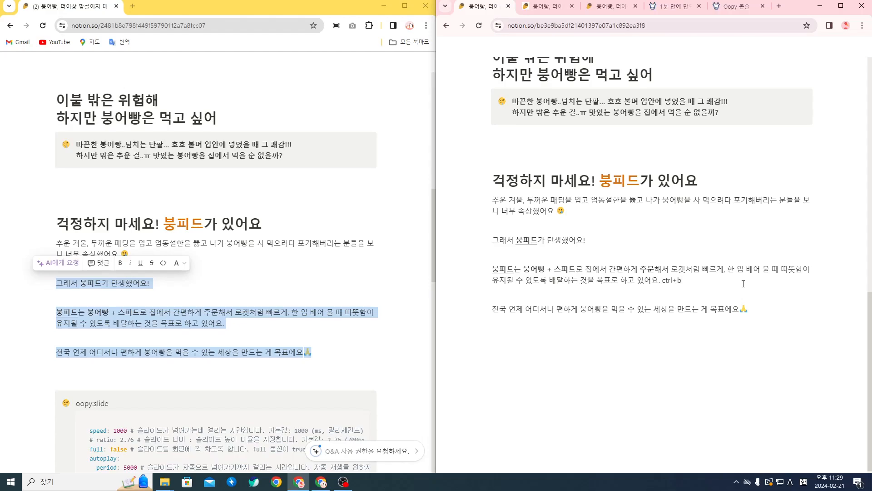
key("shift+Left")
key("shift+Left")
key("shift+Left")
key("shift+Left")
key("shift+Left")
key("shift+Left")
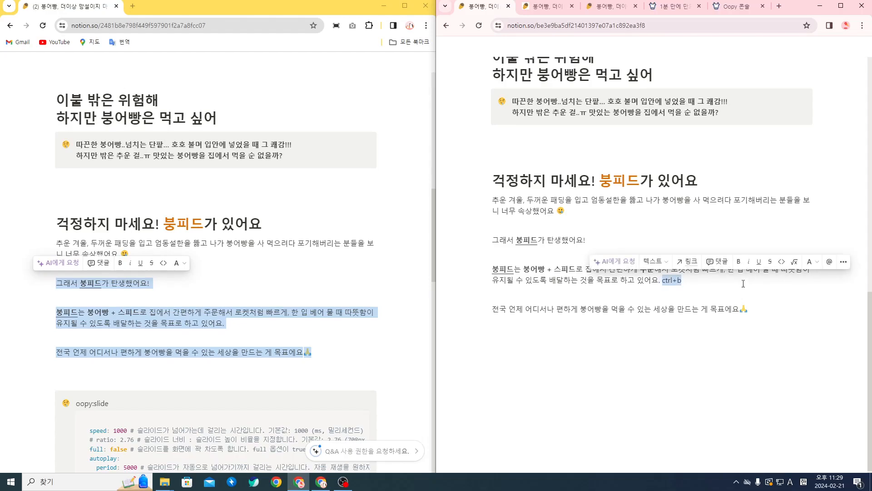
Add the note "ctrl+z" after "ctrl+b" and highlight it
key("Right")
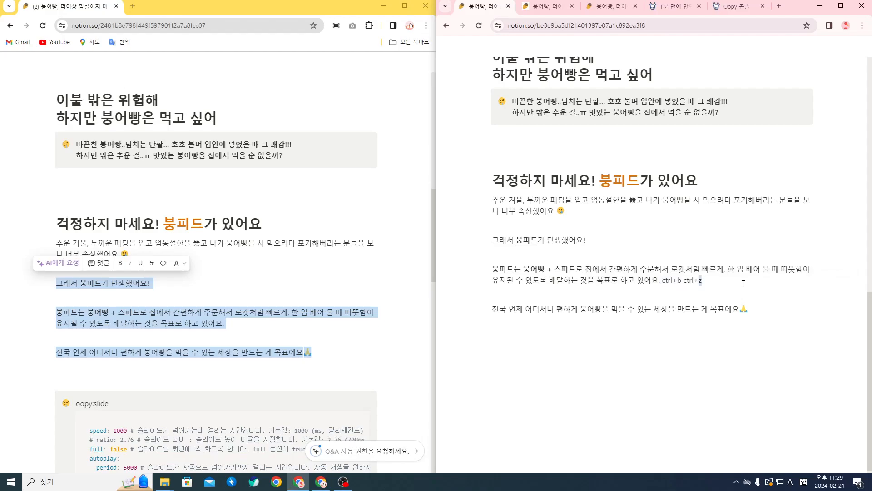
key("shift+Left")
key("shift+Left")
key("shift+Left")
key("shift+Left")
key("shift+Left")
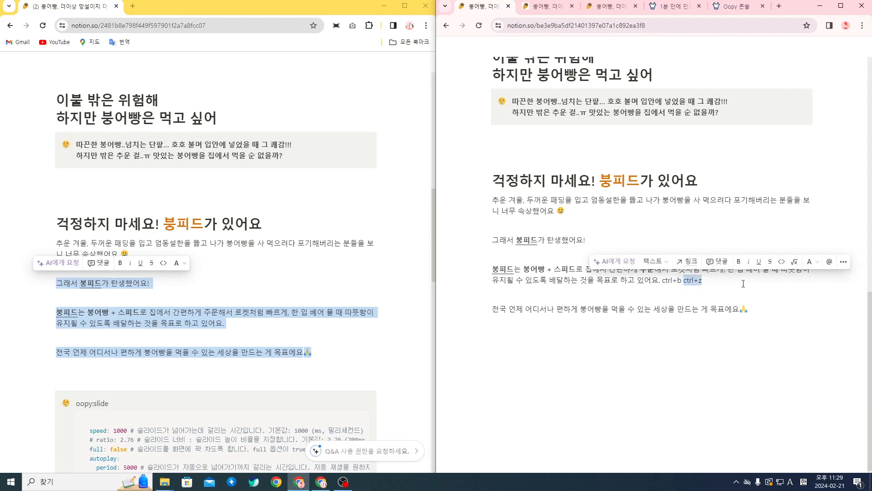
Undo the shortcut notes at the paragraph's end, redo part of them, and undo them again
key("ctrl+z")
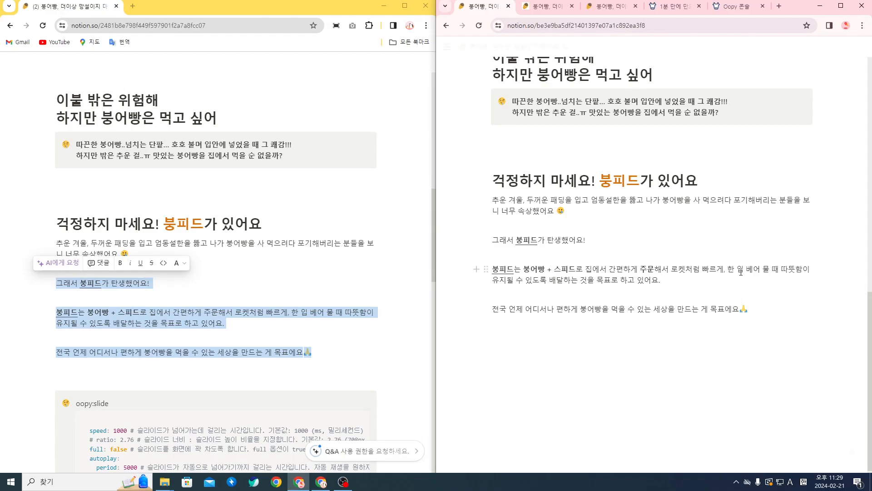
key("ctrl+shift+z")
key("ctrl+shift+z")
key("ctrl+shift+z")
key("ctrl+z")
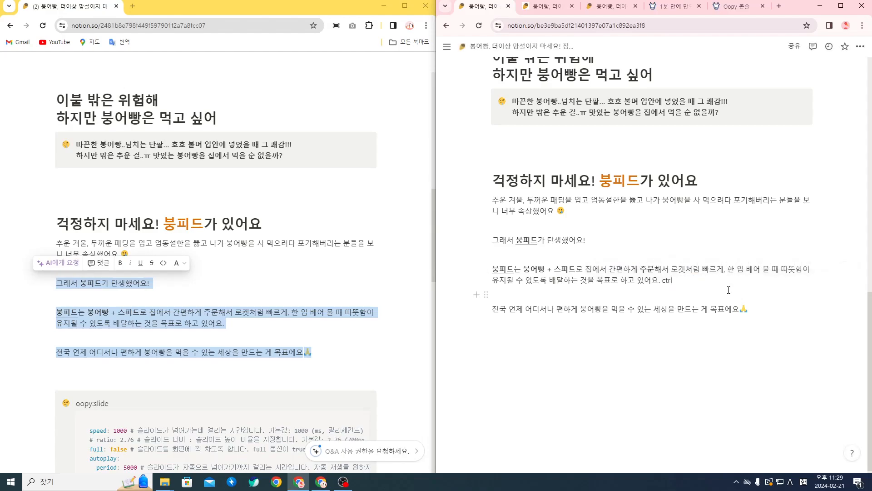
key("ctrl+z")
left_click(698, 294)
Undo the bold formatting of the word "주문" and place the cursor on the empty line below the last paragraph
left_click(641, 269)
left_click_drag(641, 270, 655, 270)
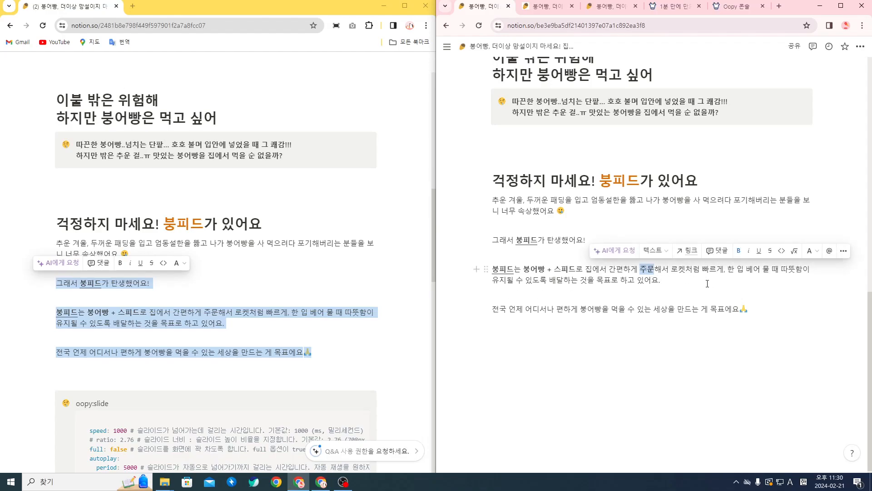
left_click(673, 286)
key("ctrl+z")
left_click(674, 298)
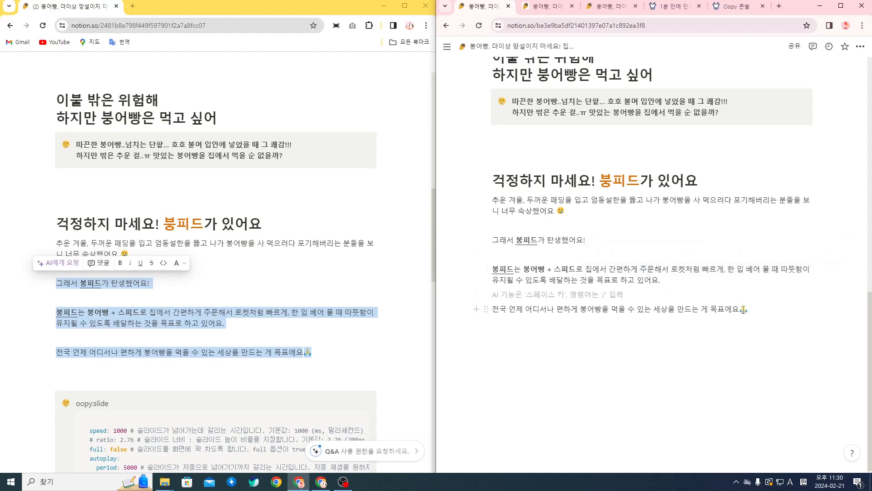
left_click(642, 375)
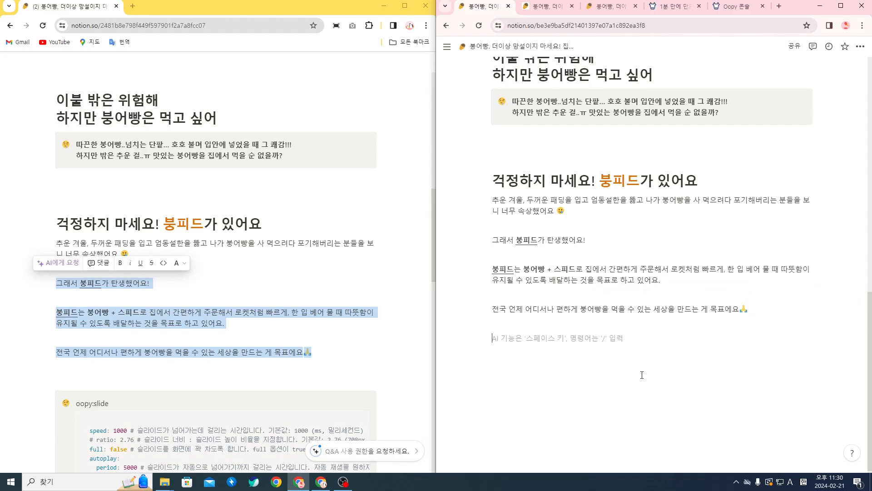
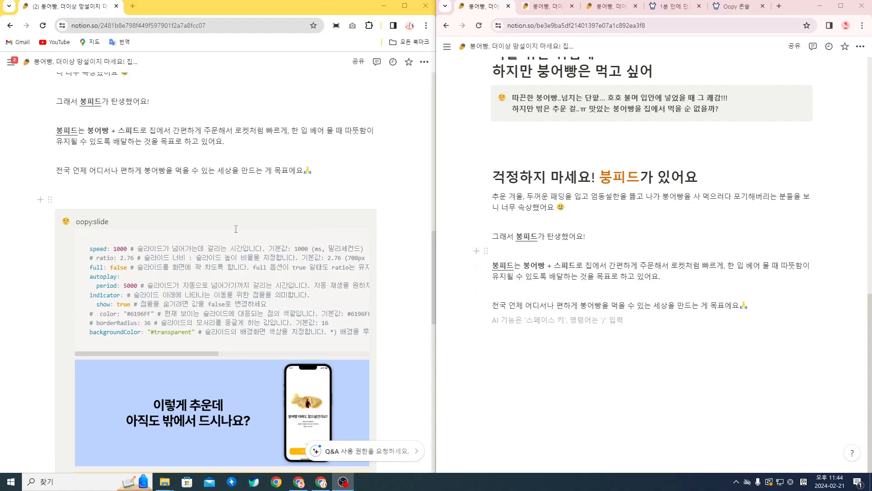
Examine the oopy:slide callout, its slide images, and the "붕피드는 달라요!" and "붕피드는 이렇게 주문해요" sections on the reference page
scroll(238, 218, "down", 3)
scroll(251, 298, "up", 1)
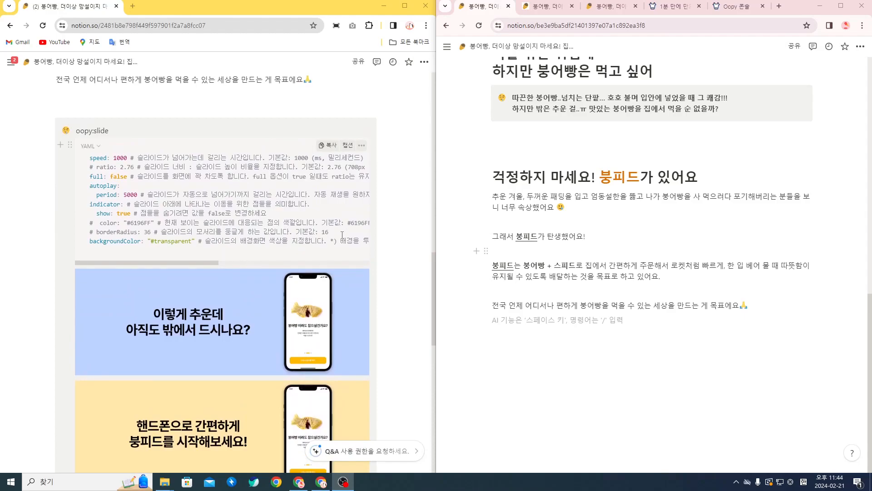
scroll(342, 234, "down", 6)
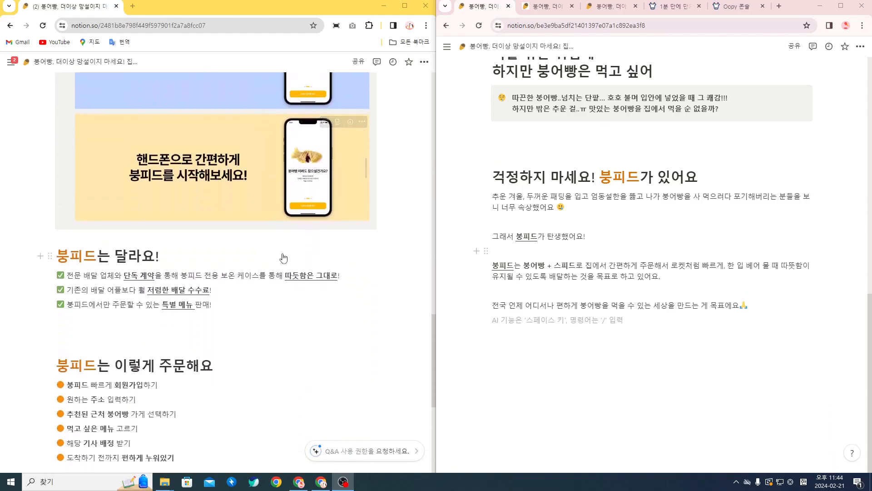
scroll(283, 253, "up", 6)
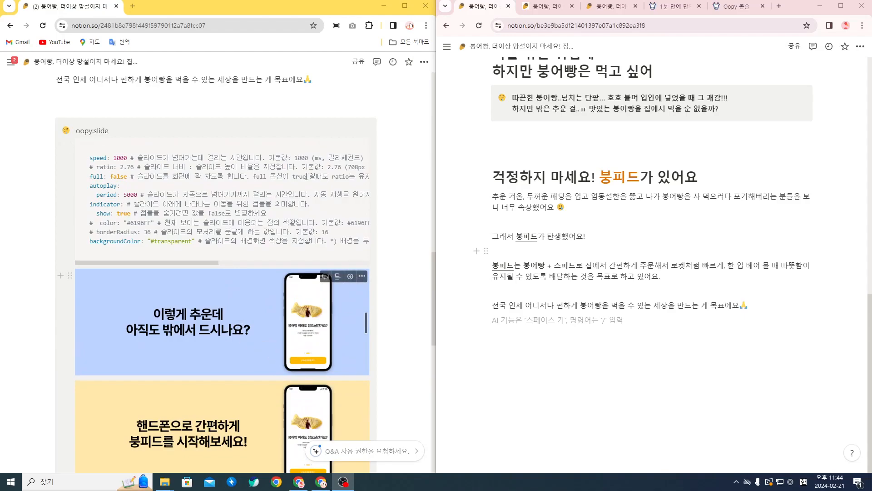
scroll(261, 305, "down", 5)
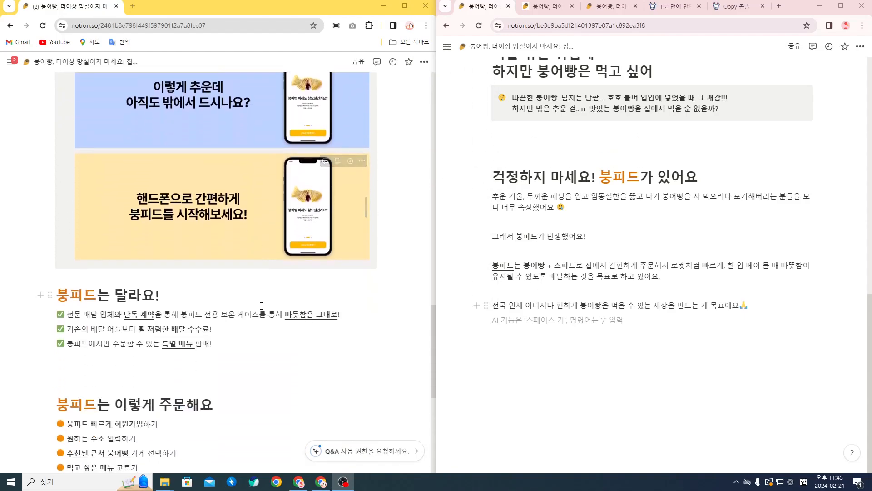
Examine the rest of the reference page down to its SNS links and return to the "붕피드는 달라요!" section
scroll(262, 305, "down", 1)
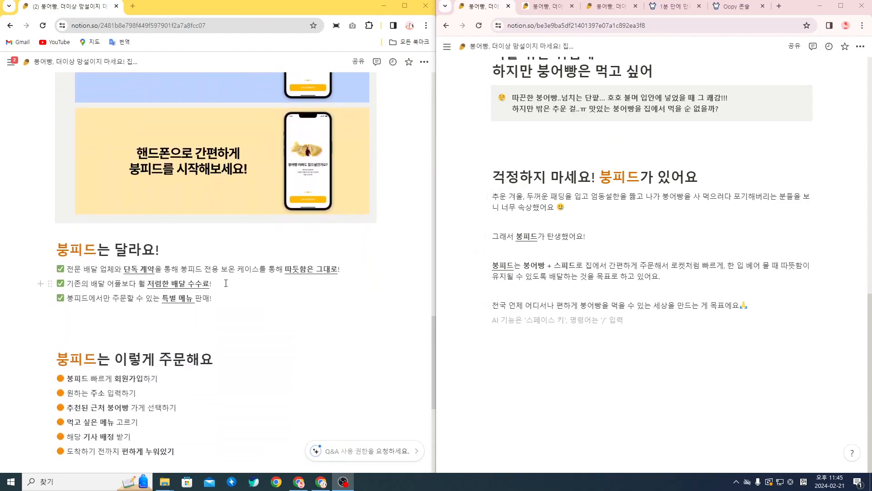
scroll(226, 283, "down", 4)
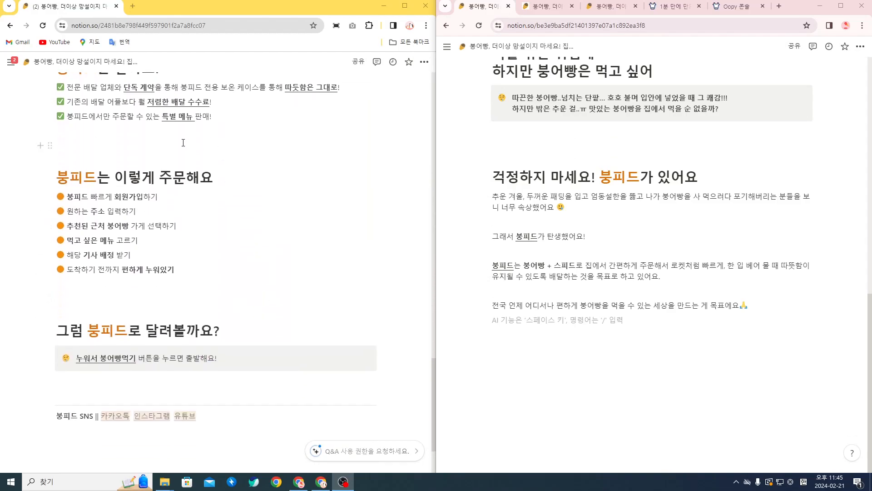
scroll(189, 142, "up", 2)
left_click_drag(163, 159, 65, 158)
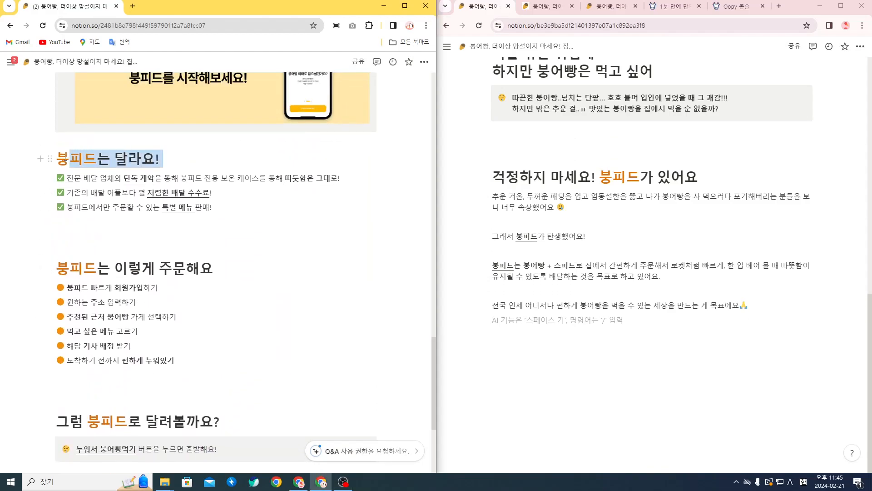
left_click(201, 176)
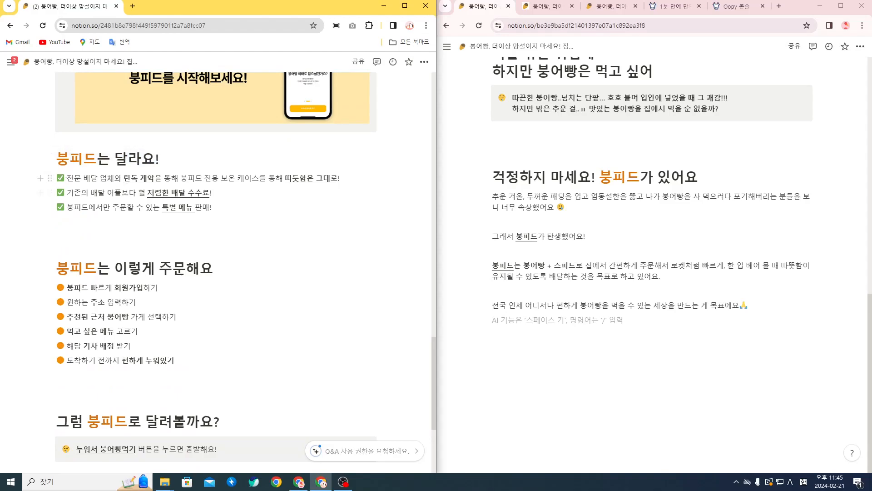
Add the level-1 heading "붕피드는 달라요!" below the last paragraph, leaving two empty lines in between
left_click(556, 319)
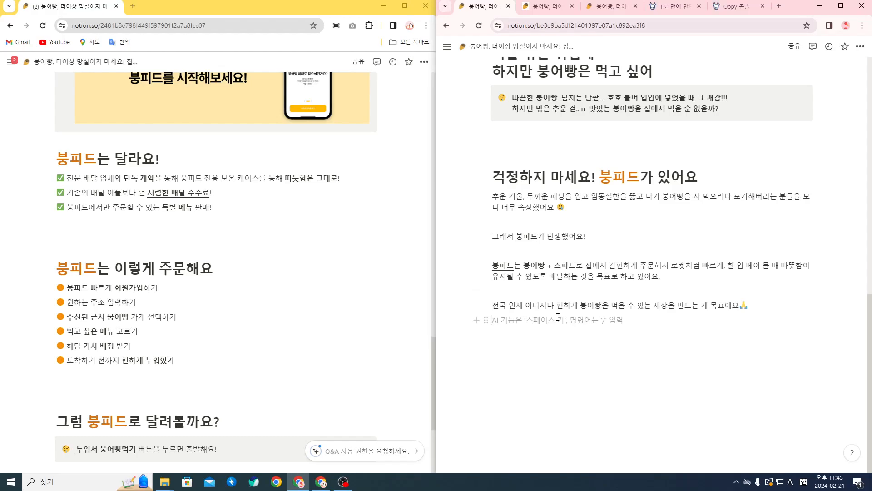
key("Return")
key("Return")
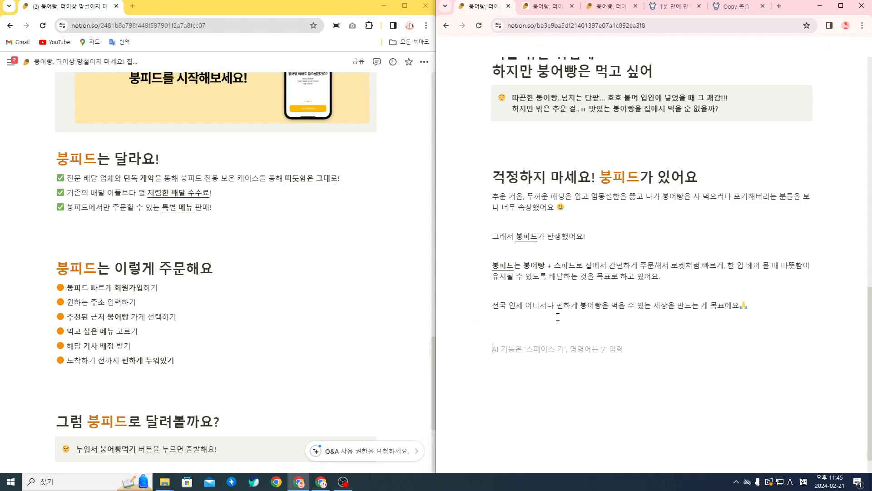
type("/")
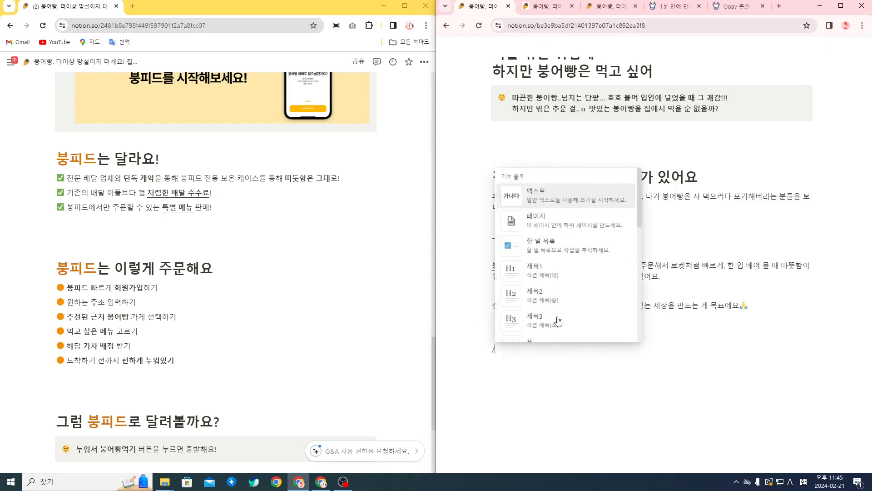
left_click(556, 278)
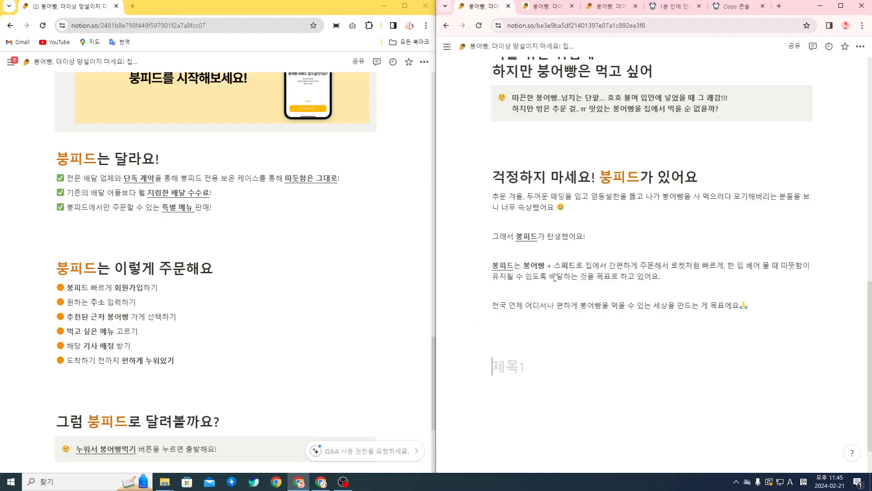
type("qnd")
key("BackSpace")
key("BackSpace")
key("BackSpace")
key("Hangul")
type("붕피드는 달라요!")
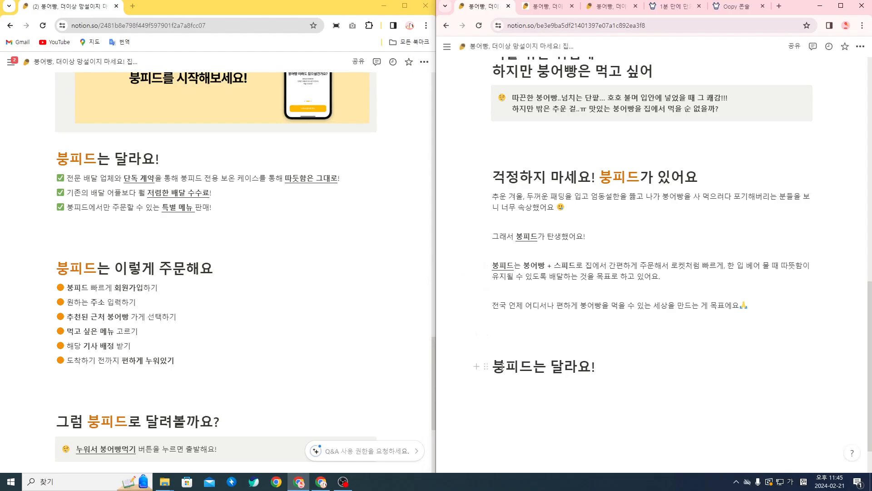
Color the word "붕피드" orange in the "붕피드는 달라요!" heading
left_click_drag(494, 366, 532, 367)
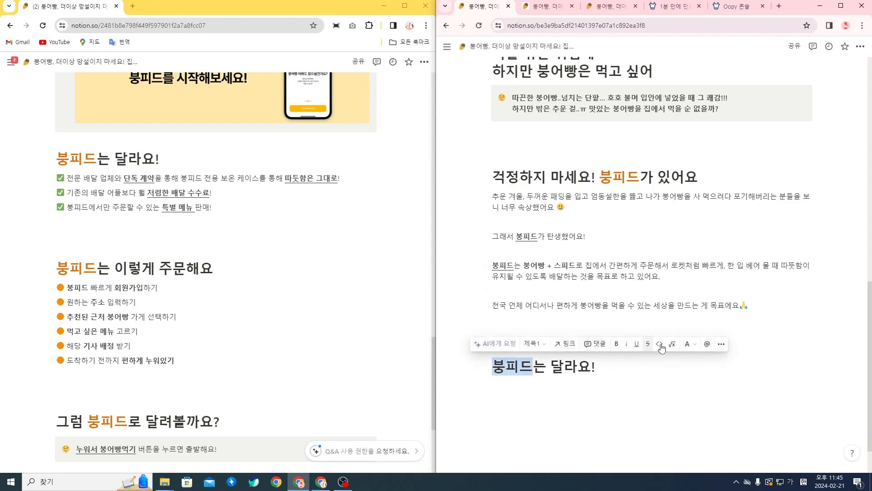
left_click(687, 342)
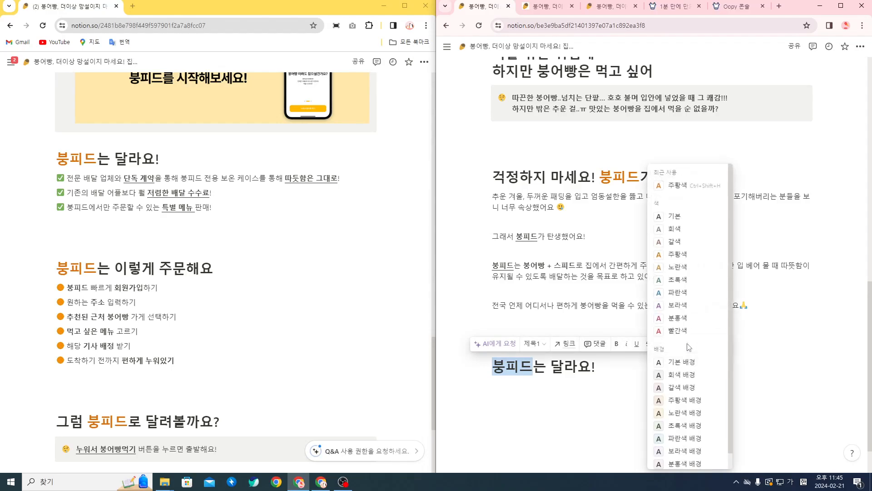
left_click(679, 255)
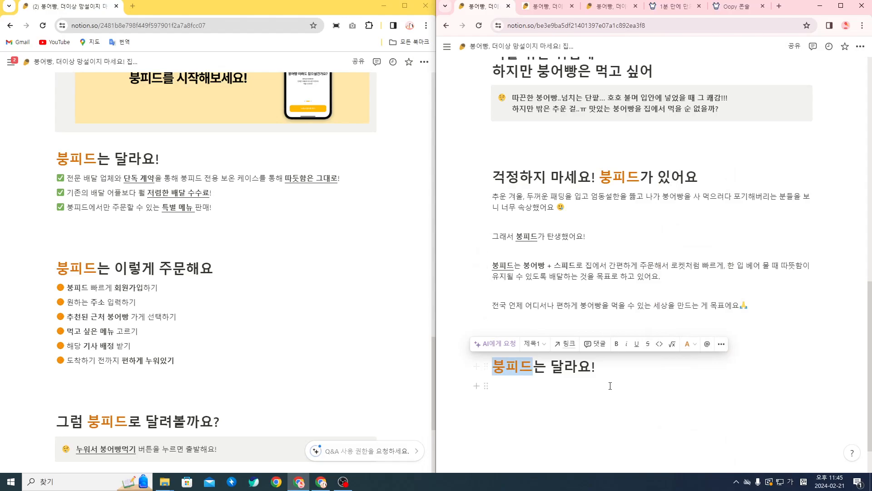
Insert the green check mark emoji ✅ on the line directly below the "붕피드는 달라요!" heading
scroll(611, 383, "down", 1)
left_click(615, 348)
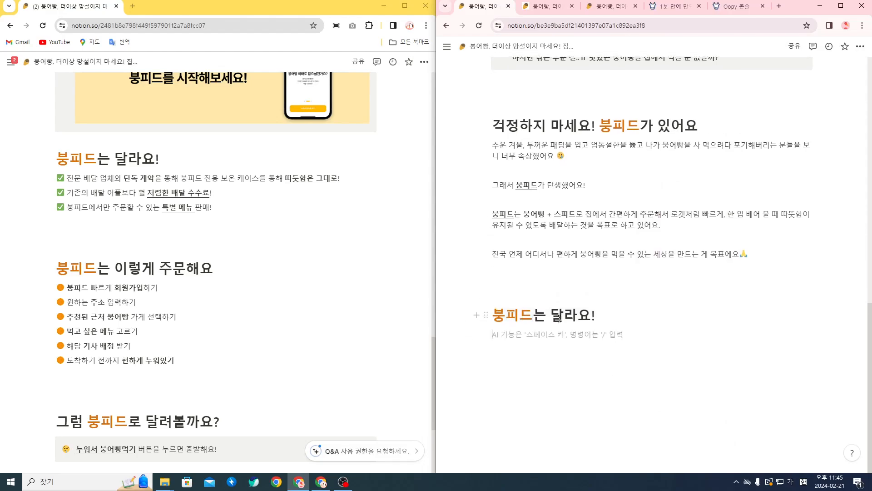
type("/")
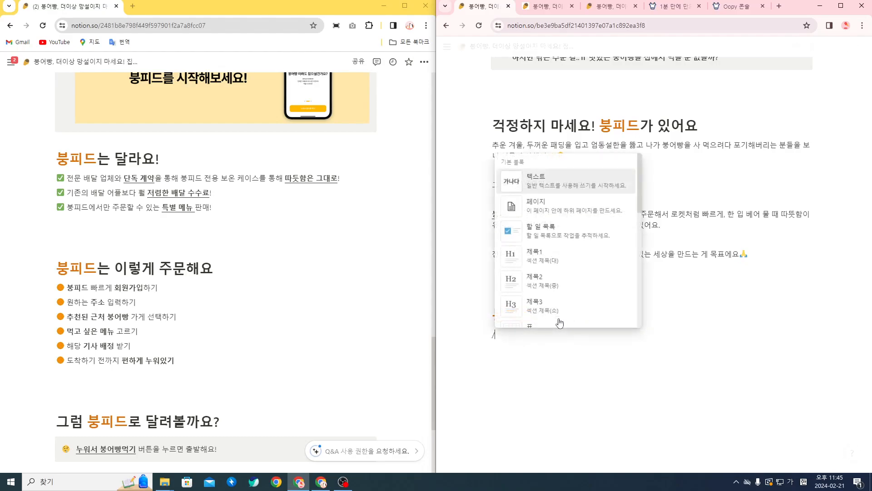
scroll(572, 252, "down", 1)
scroll(577, 253, "down", 5)
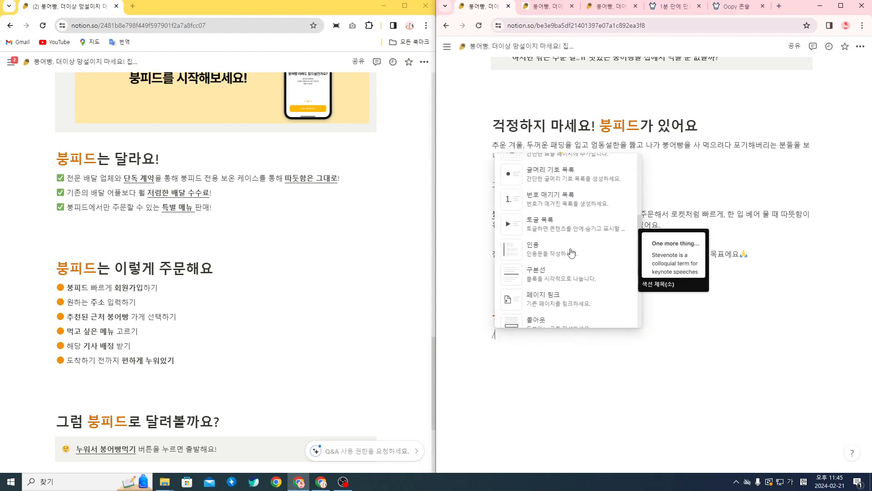
scroll(590, 256, "down", 6)
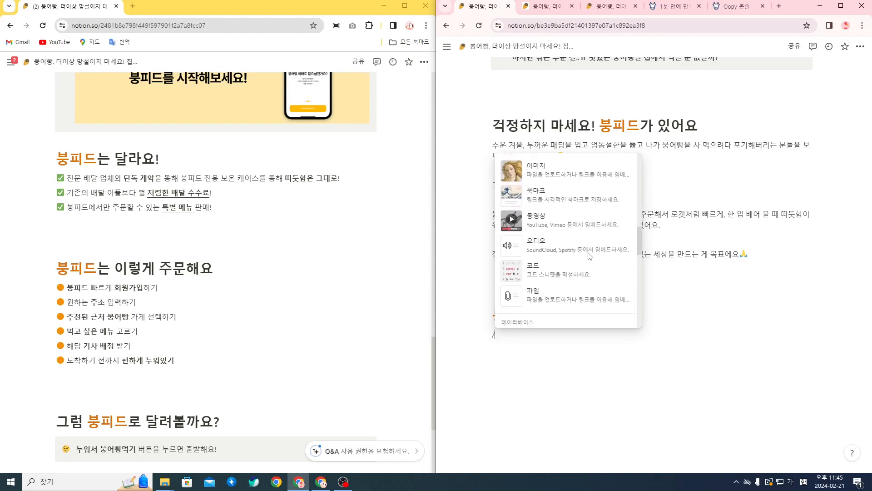
scroll(588, 261, "down", 6)
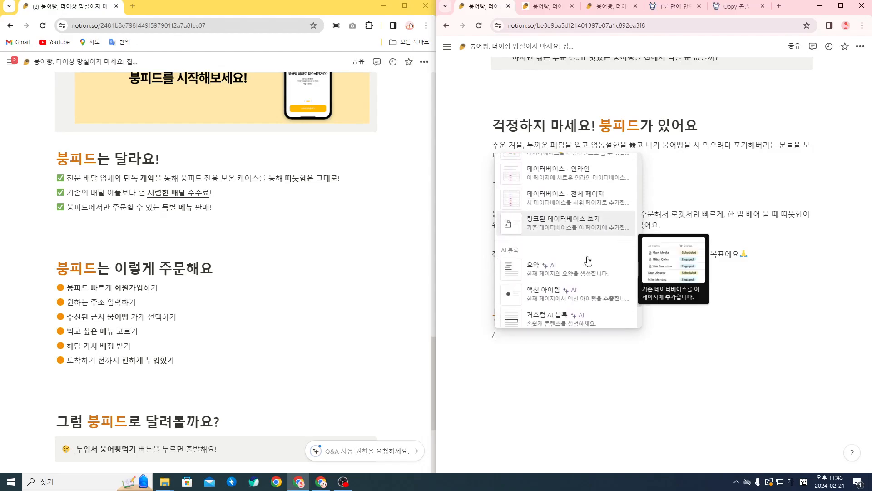
scroll(589, 260, "down", 5)
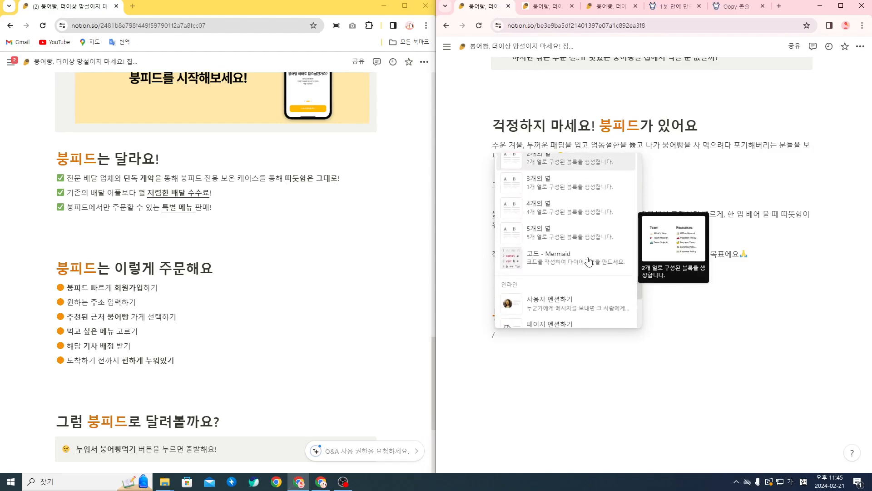
left_click(555, 253)
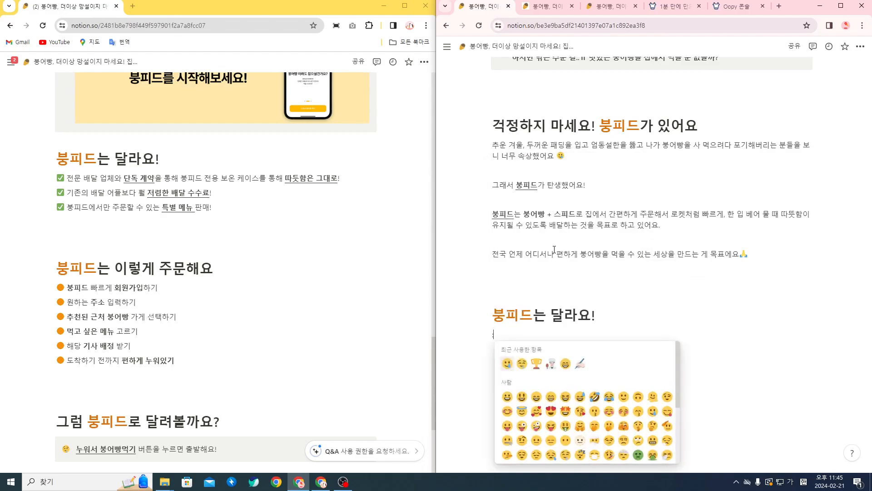
scroll(585, 397, "down", 10)
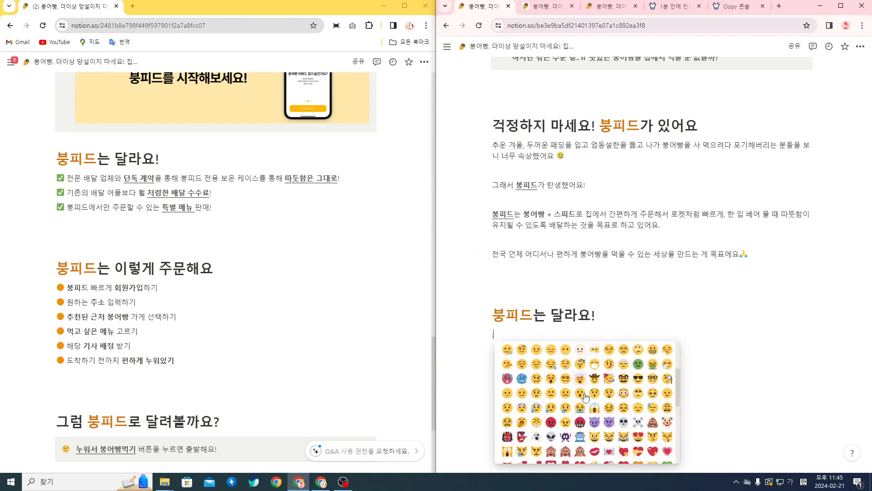
scroll(596, 401, "down", 15)
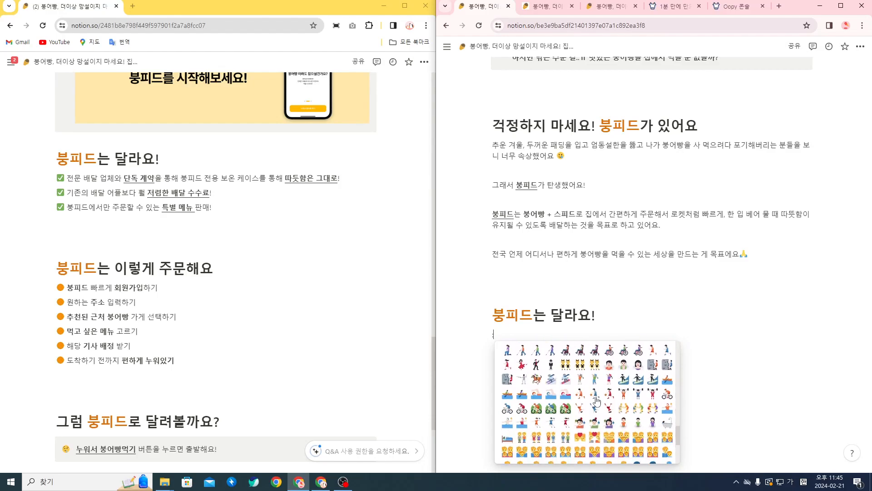
scroll(619, 395, "down", 15)
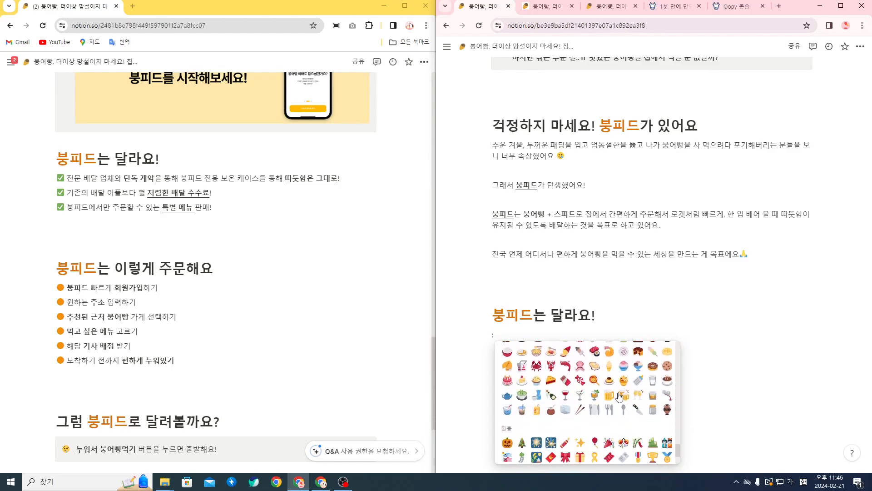
scroll(606, 438, "down", 8)
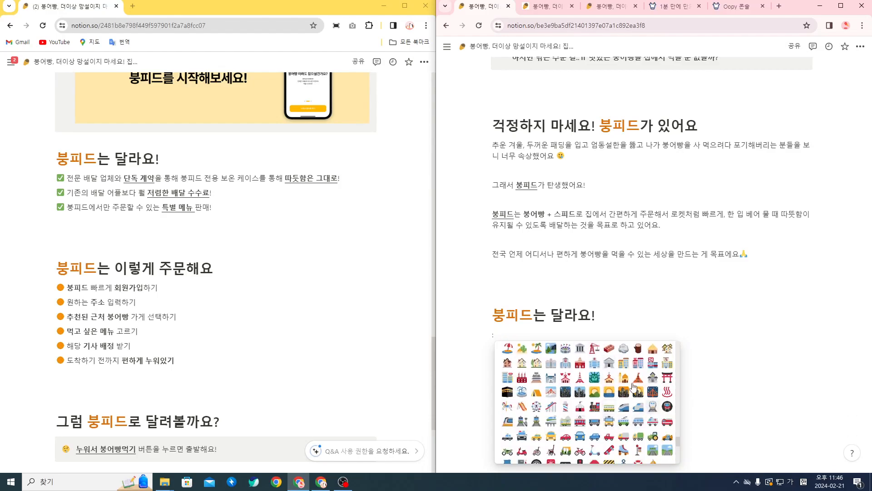
scroll(631, 402, "down", 4)
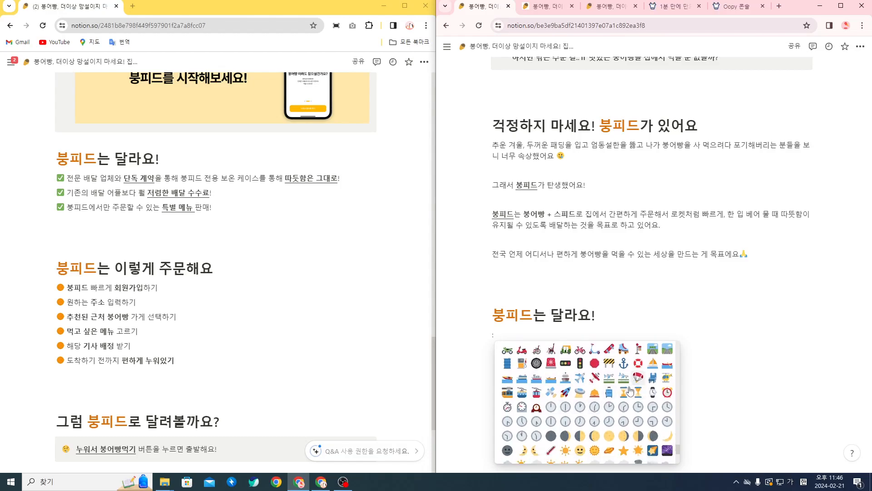
scroll(615, 408, "down", 6)
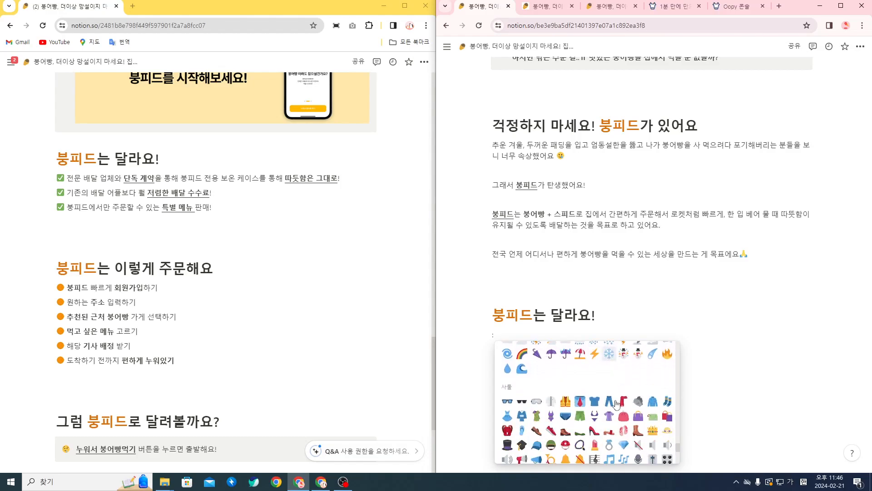
scroll(632, 404, "down", 10)
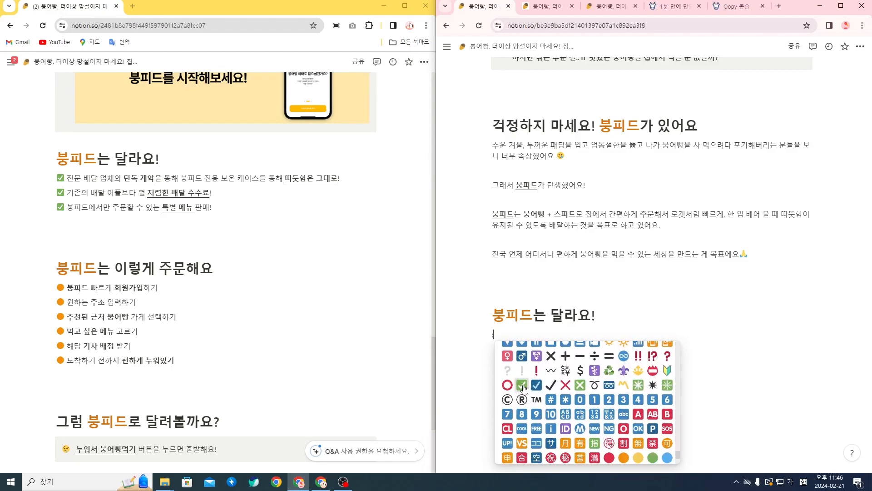
left_click(523, 386)
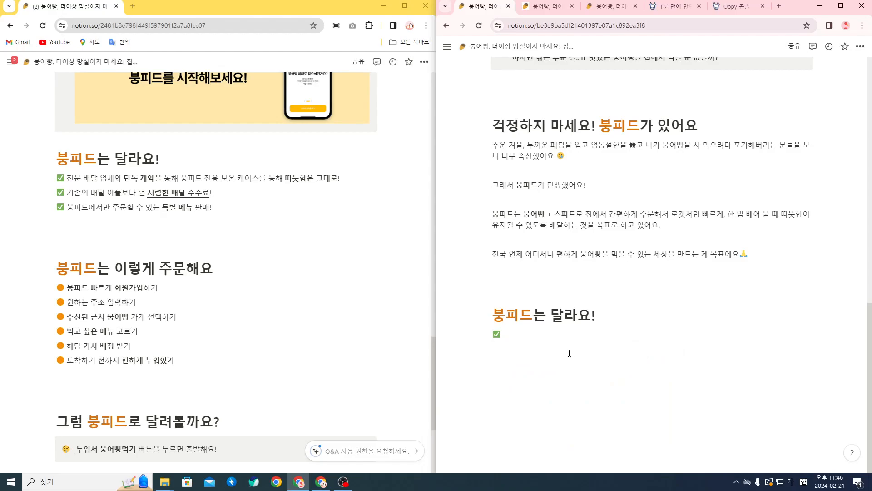
Copy the check mark emoji onto two new lines below the first one
left_click_drag(522, 341, 485, 338)
key("ctrl+c")
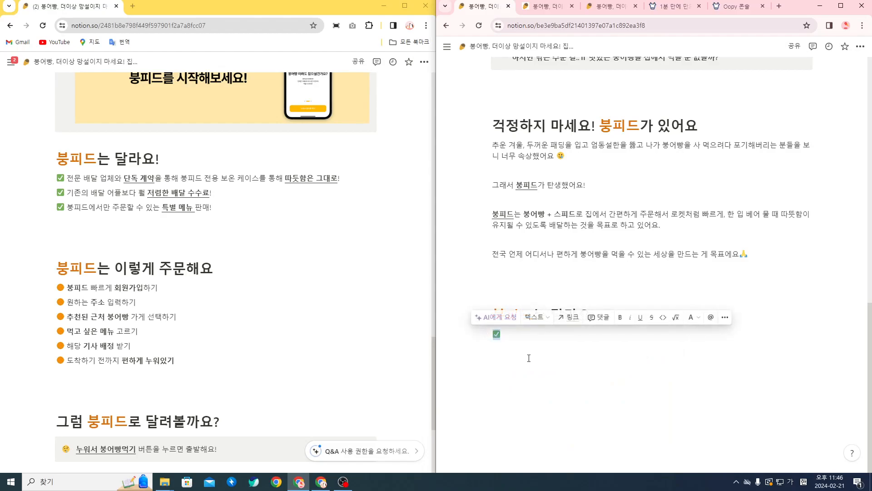
left_click(556, 341)
key("Return")
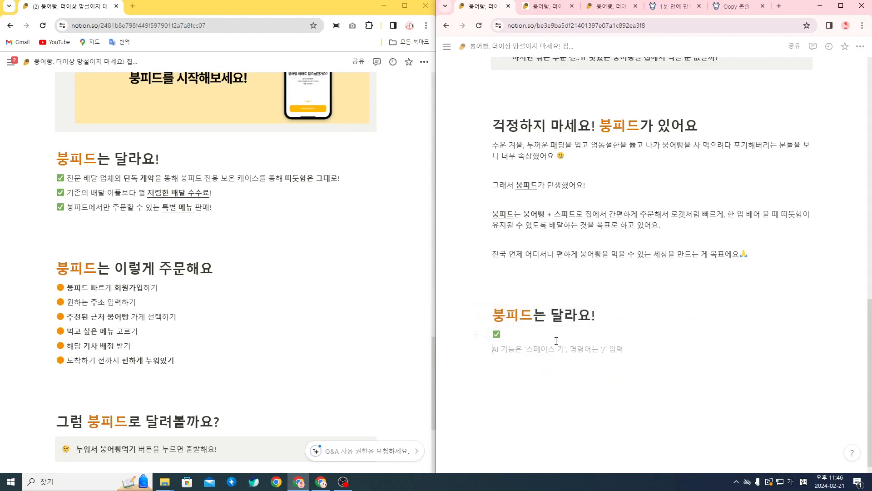
key("ctrl+v")
key("Return")
key("ctrl+v")
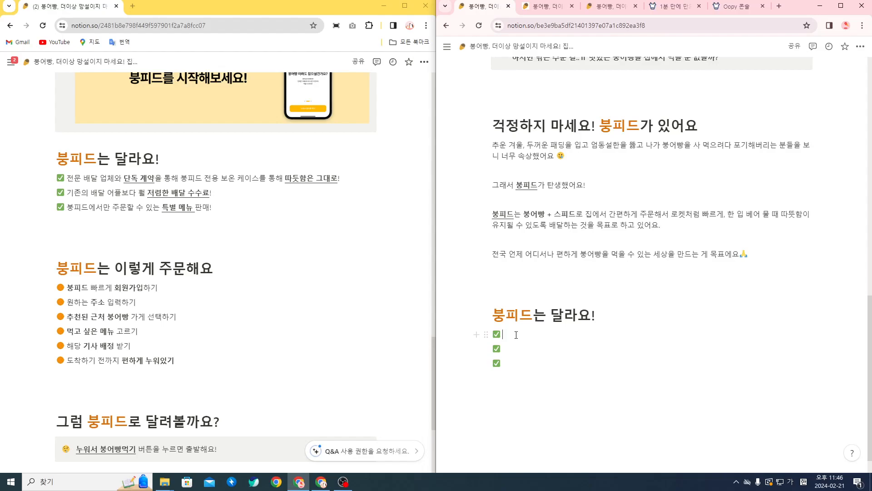
Write "전문 배달 업체와 단독 계약을 통해 붕피드 전용 보온 케이스를 통해 따듯함은 그대로!" after the first check mark
type("전ㅁ")
type("문 ㅂ")
type("배달 업체와 단")
type("독 계약ㅇ을 통해 붕필")
type("드 전용 보ㅇ")
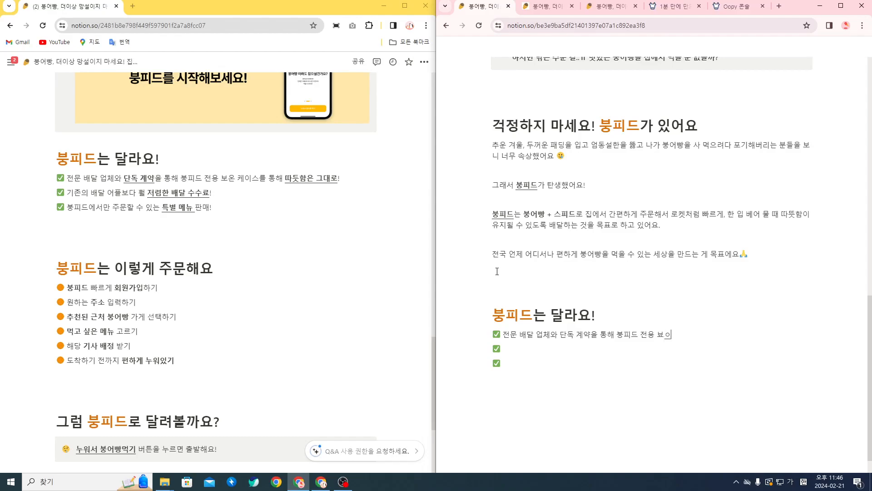
type("ㅗㄴ 케이스를 통")
type("해 따듯하")
type("ㅁ은 그대로!")
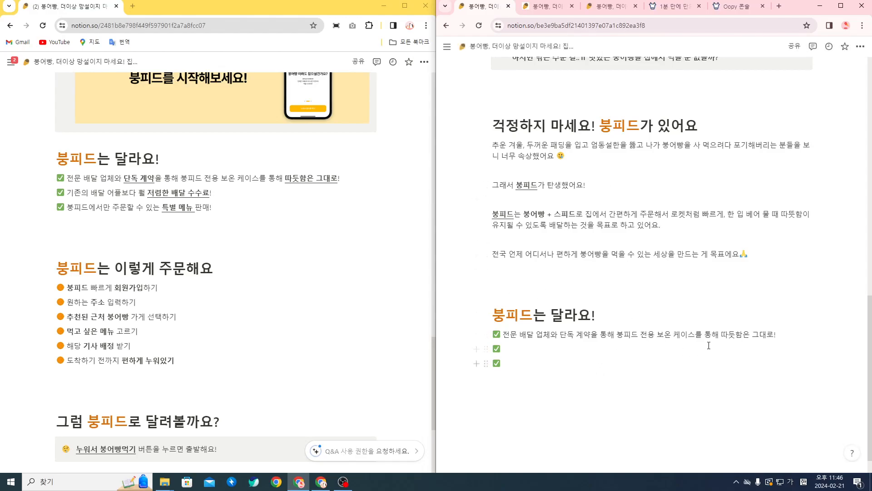
Make "단독 계약" and "따듯함은 그대로" bold in the first check mark line
left_click_drag(560, 338, 589, 338)
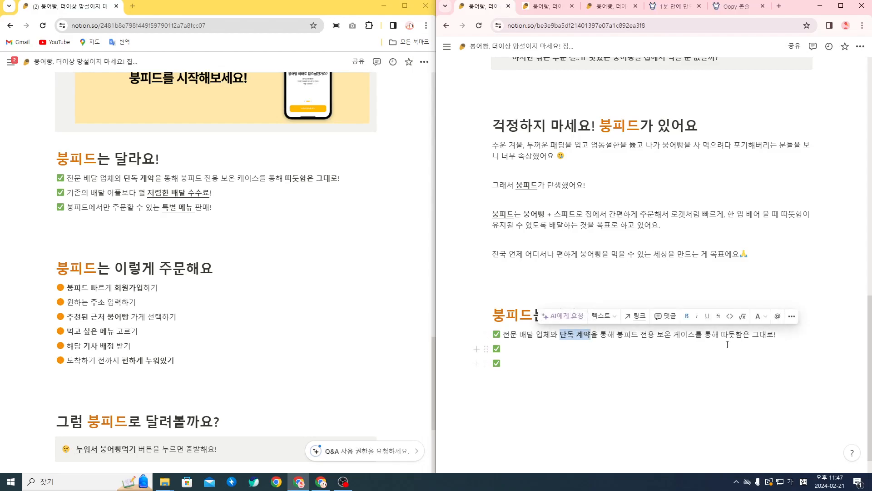
left_click_drag(723, 336, 773, 337)
key("ctrl+b")
left_click(500, 363)
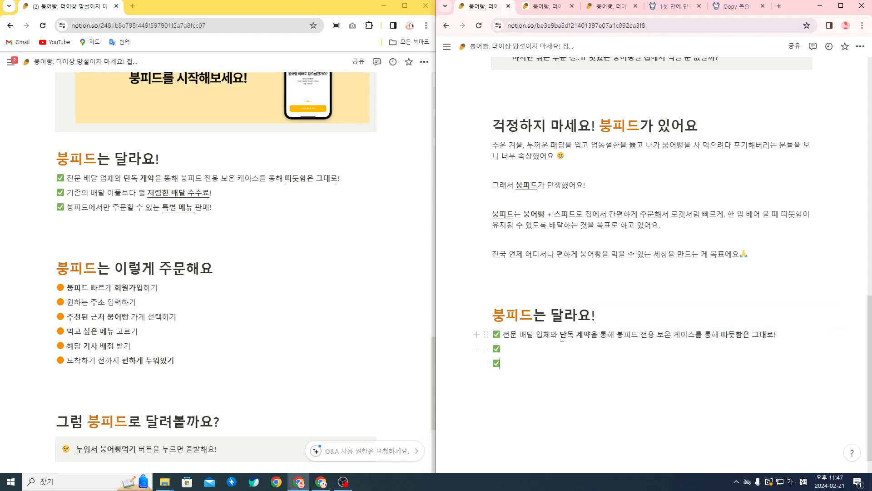
Underline "단독 계약" and "따듯함은 그대로" in the first check mark line
left_click_drag(563, 336, 590, 337)
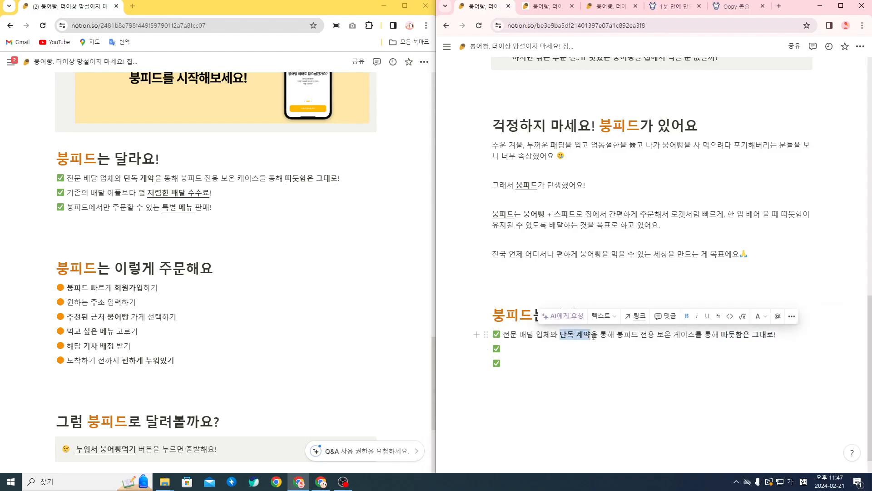
left_click(707, 316)
left_click_drag(722, 336, 767, 336)
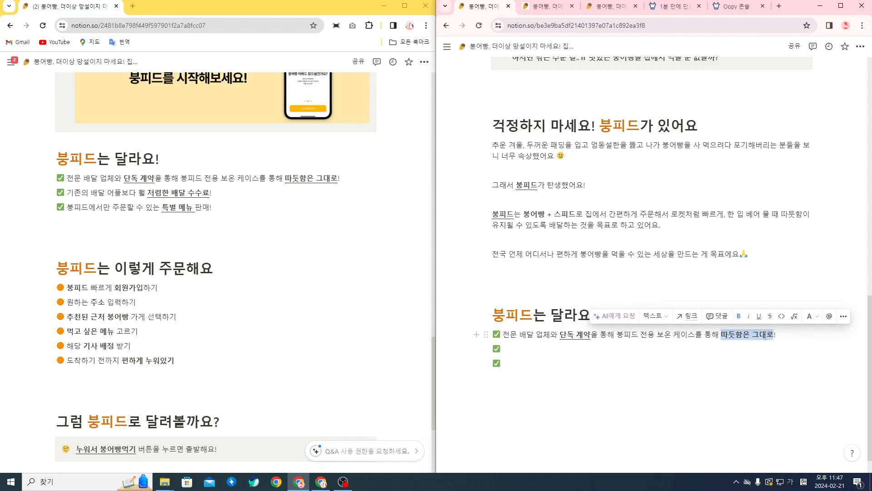
left_click(759, 316)
left_click(522, 349)
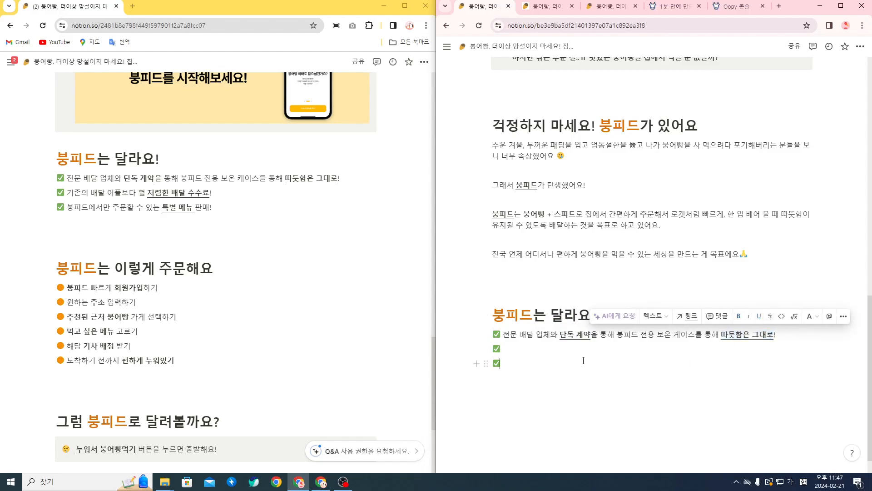
Copy "기존의 배달 어플보다 훨 저렴한 배달 수수료!" from the reference page to after the second check mark
left_click_drag(215, 194, 69, 186)
key("ctrl+c")
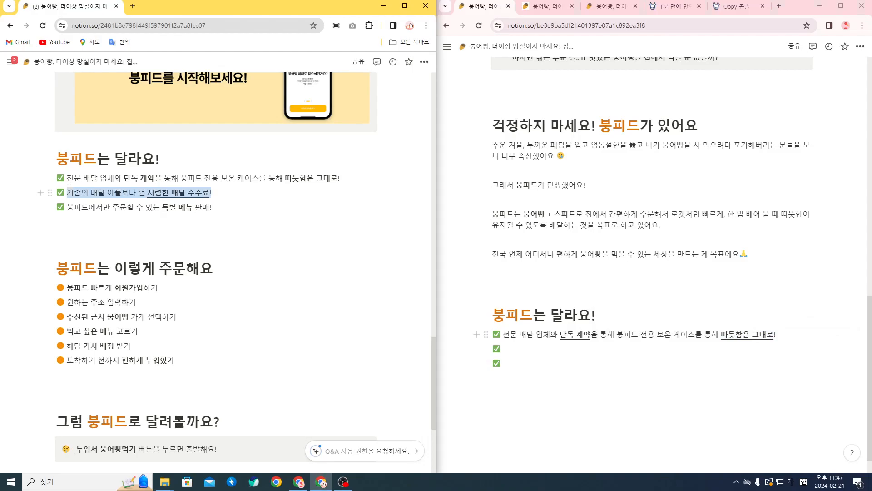
left_click(538, 348)
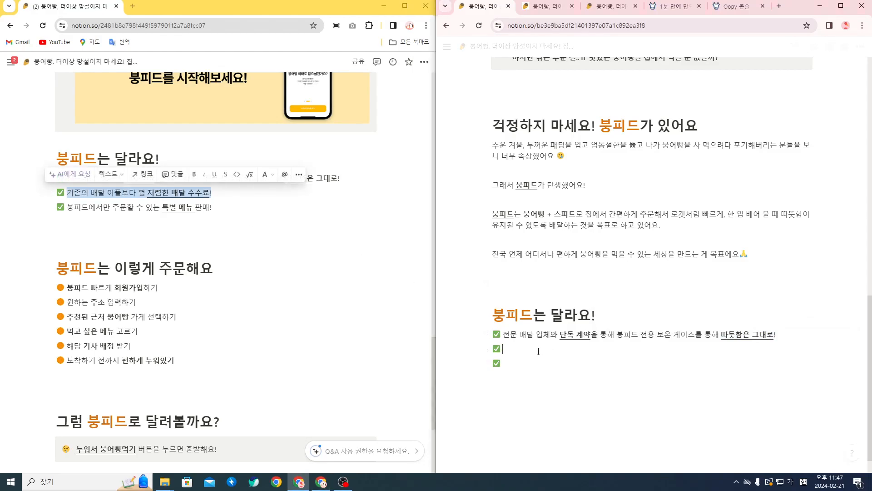
key("ctrl+v")
Copy "붕피드에서만 주문할 수 있는 특별 메뉴 판매!" from the reference page to after the third check mark
left_click_drag(213, 207, 68, 206)
key("ctrl+c")
left_click(548, 365)
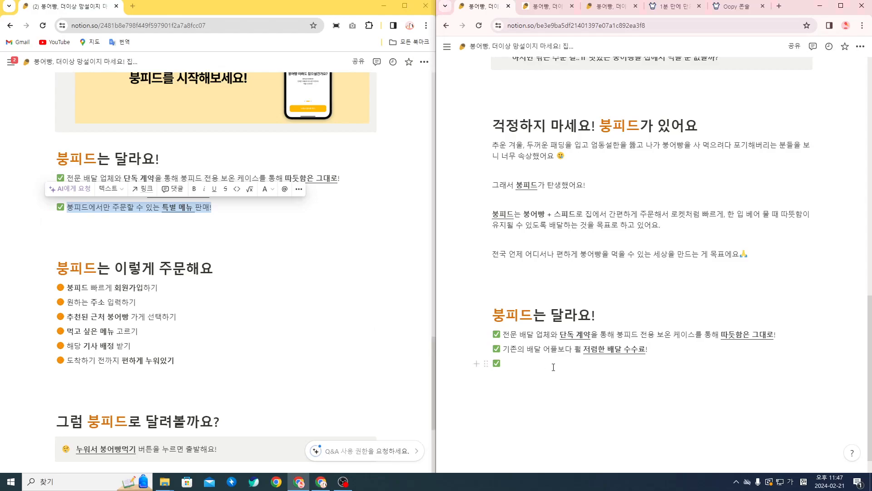
key("ctrl+v")
Add empty lines below the check mark list to space it from the following section
scroll(464, 392, "down", 1)
scroll(368, 376, "down", 2)
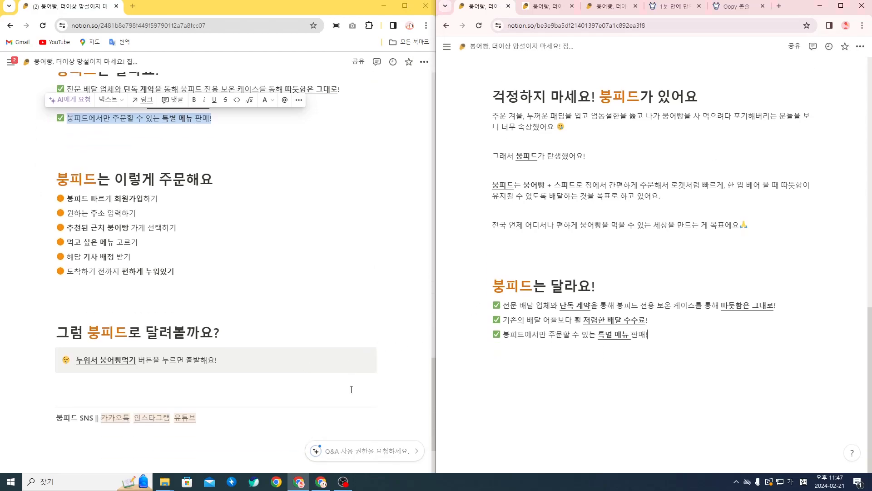
left_click(300, 300)
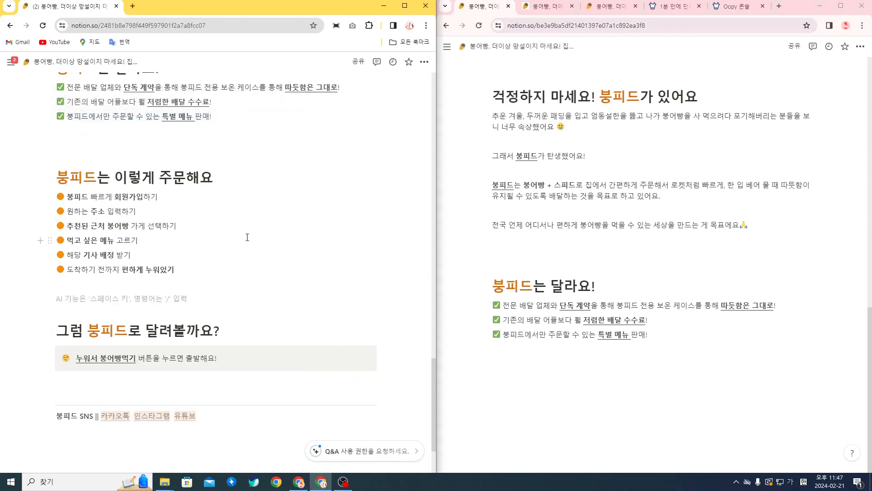
left_click(596, 373)
left_click(557, 255)
left_click(553, 240)
left_click(555, 264)
left_click(532, 354)
key("Return")
key("Return")
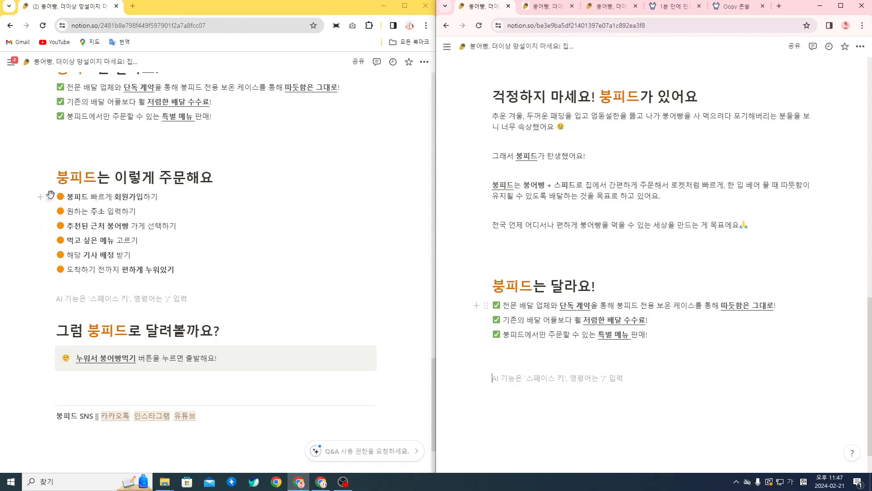
Copy the "붕피드는 이렇게 주문해요" heading with its six orange-dot lines from the reference page to below the check mark list
left_click_drag(180, 275, 54, 176)
key("ctrl+c")
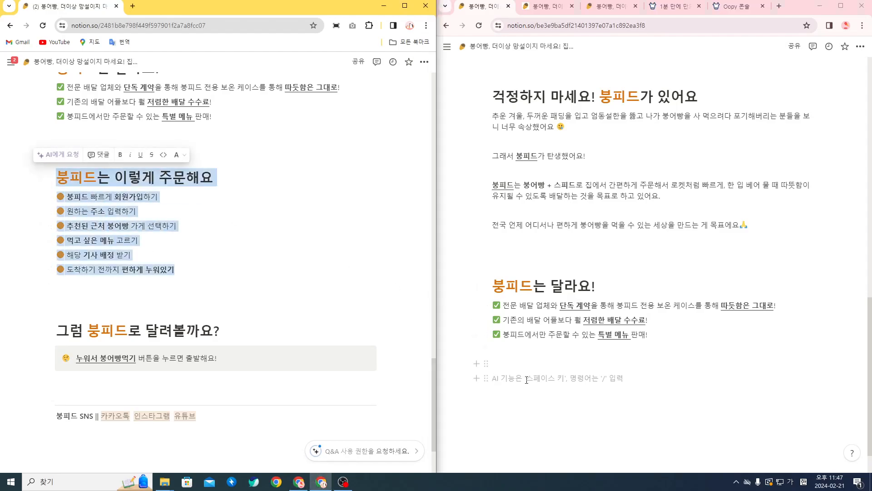
left_click(577, 369)
key("ctrl+v")
Leave empty lines below the orange-dot list and add the heading "그럼 붕피드로 달려볼까요?"
left_click(577, 354)
scroll(157, 278, "down", 2)
scroll(595, 337, "down", 1)
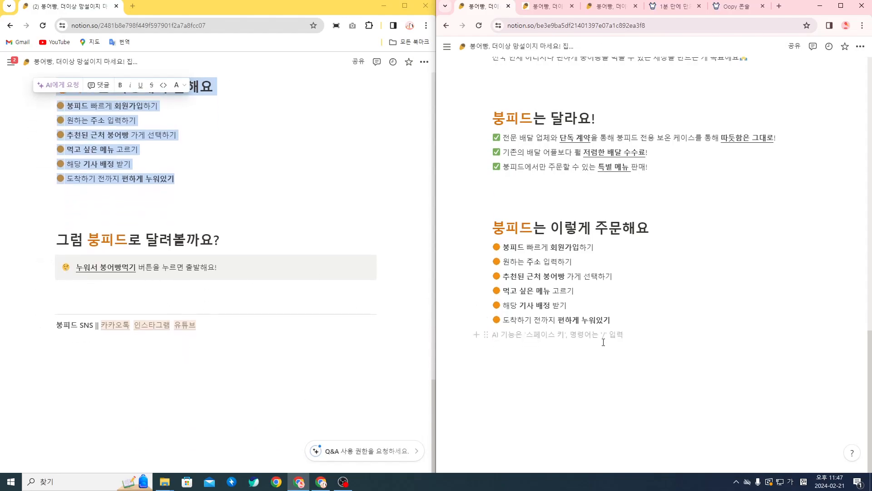
key("Return")
key("Return")
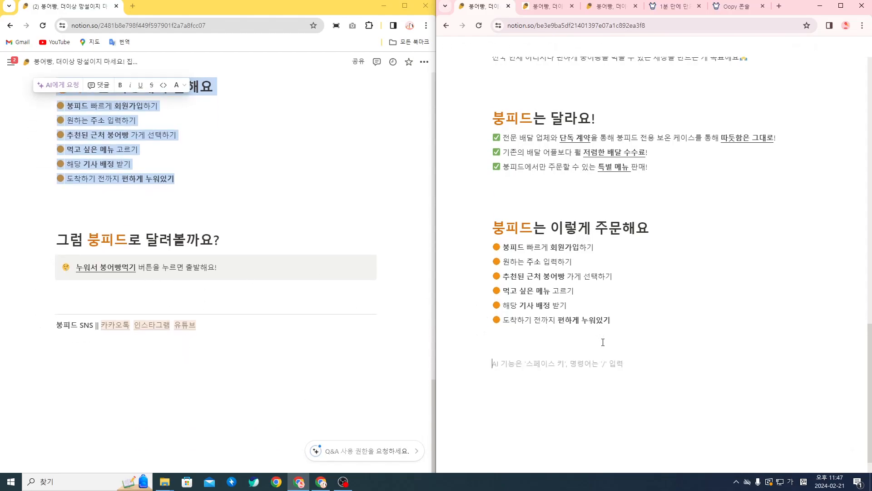
type("/")
left_click(552, 284)
type("그럼 붕핃")
type("드로 달려볼까요?")
key("Return")
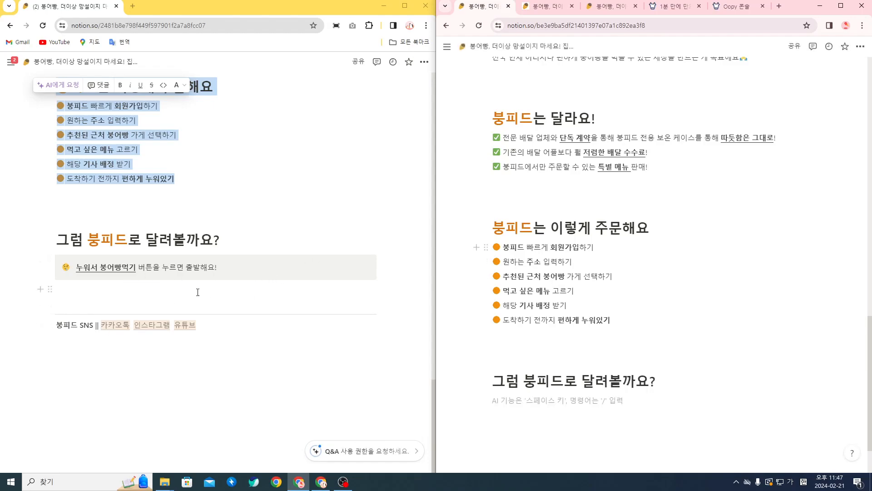
Insert a callout block directly below the "그럼 붕피드로 달려볼까요?" heading
scroll(614, 366, "down", 2)
type("/")
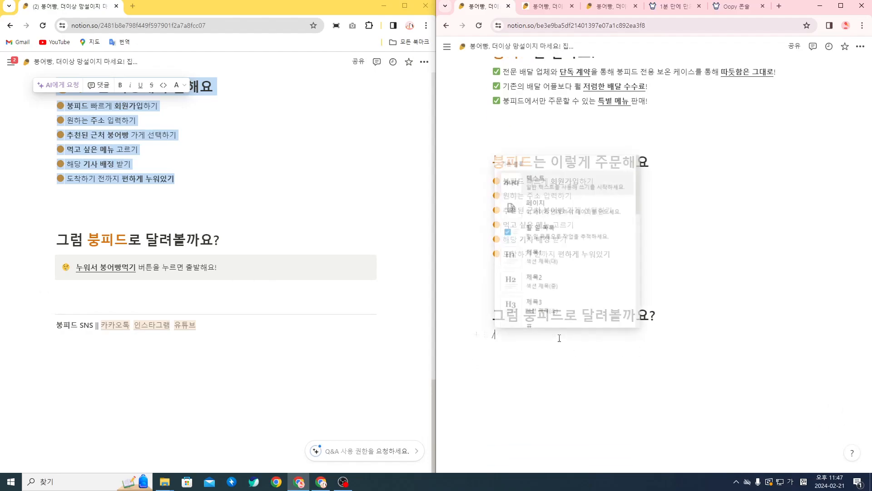
scroll(545, 278, "down", 5)
scroll(546, 277, "down", 3)
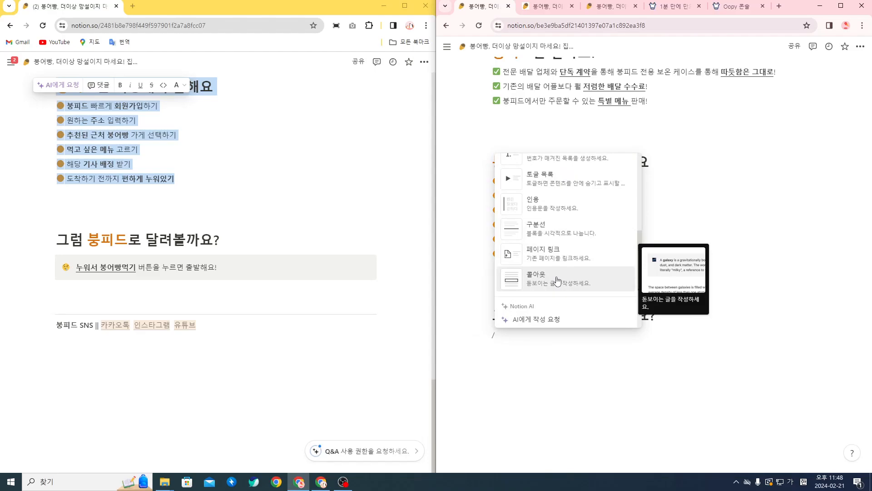
left_click(549, 282)
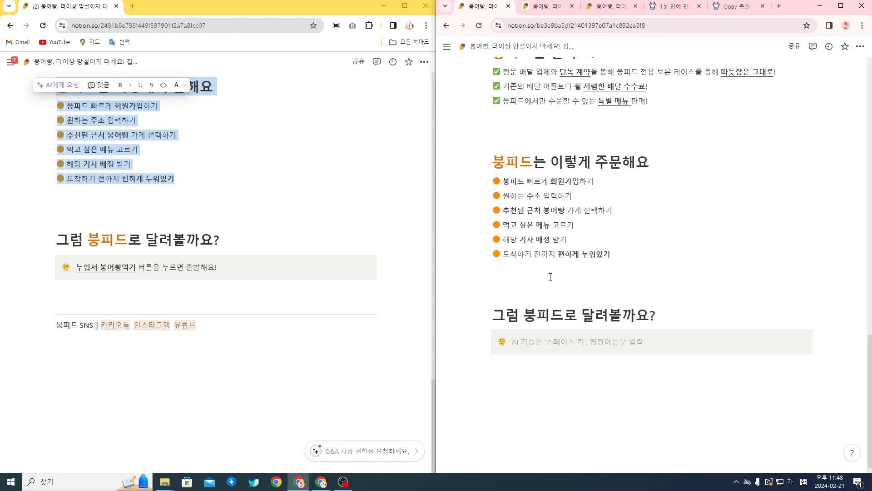
Write "누워서 붕어빵먹기 버튼을 누르면 출발해요!" in the new callout
scroll(550, 281, "down", 1)
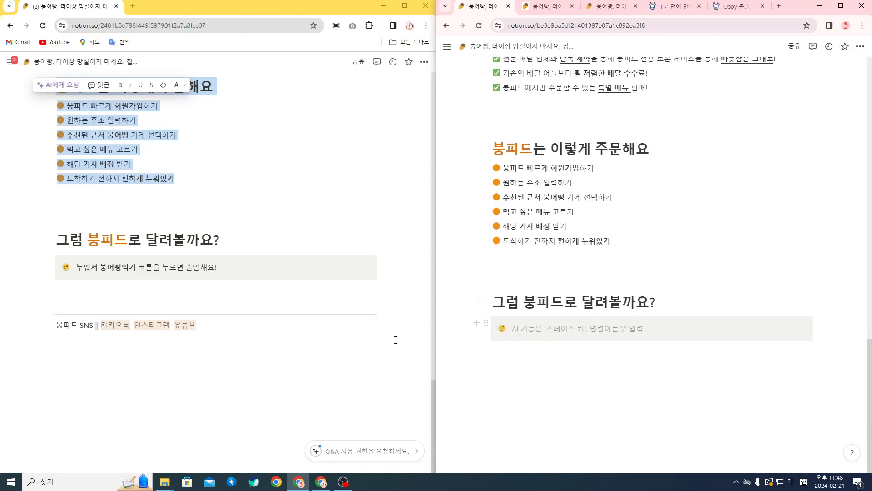
type("누워서")
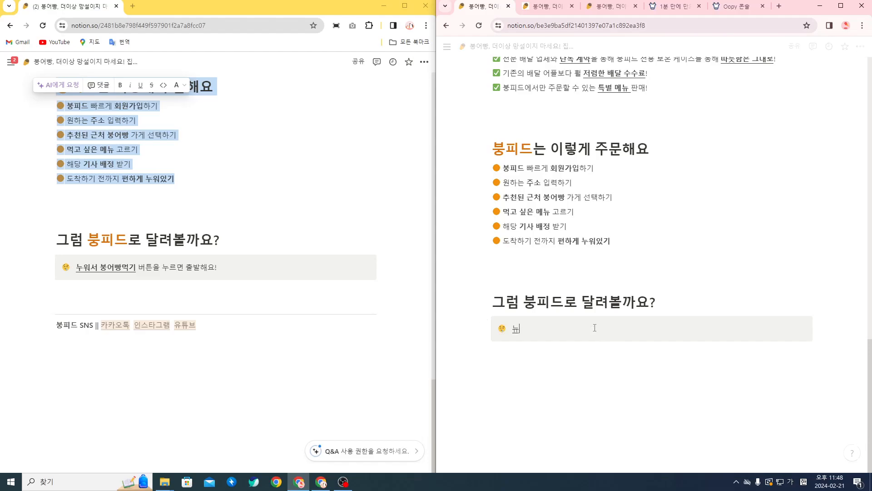
type(" 붕")
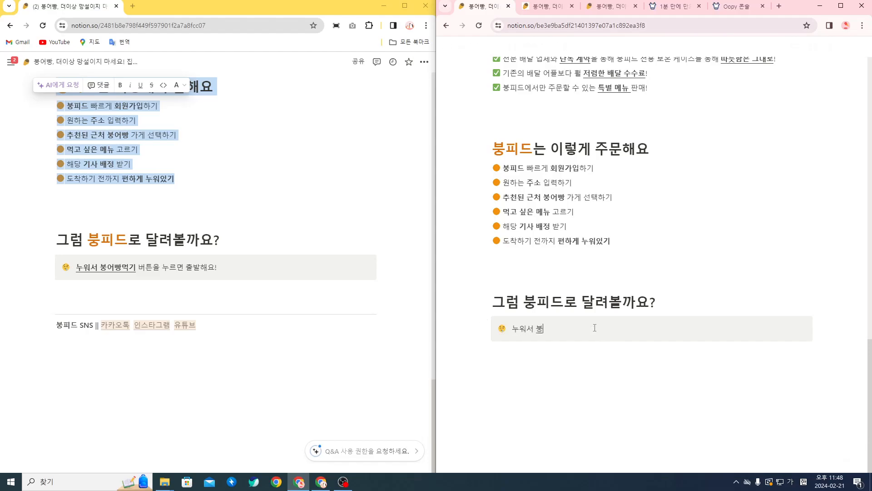
type("어빵먹기 버튼을 누름")
type("면 출발해요!")
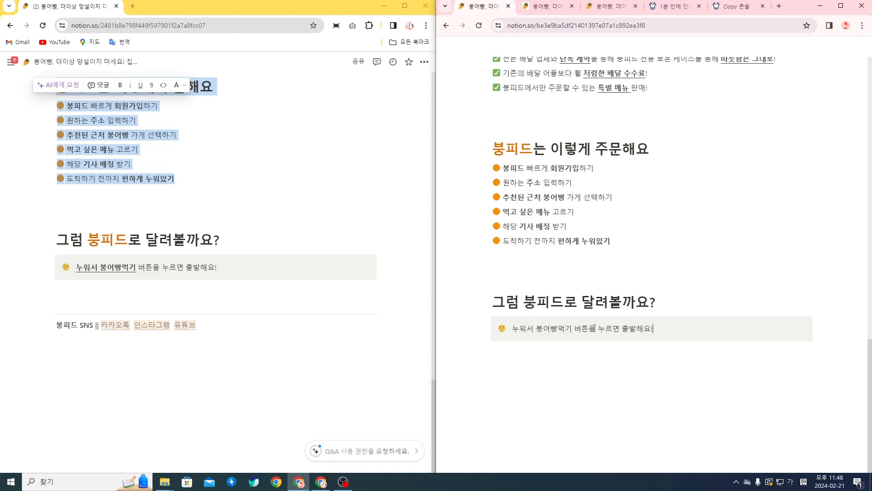
Make "누워서 붕어빵먹기" bold and underlined in the callout, and start an empty line below the callout
left_click_drag(513, 334, 577, 335)
key("ctrl+b")
left_click(660, 310)
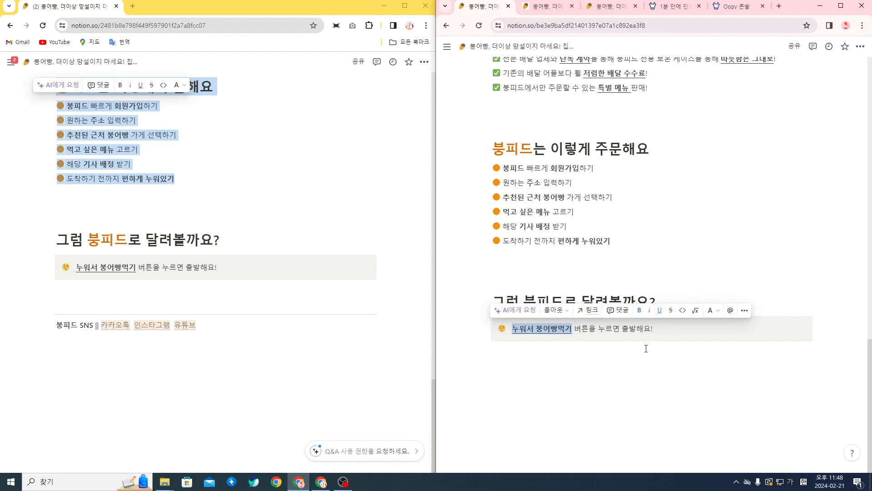
left_click(552, 377)
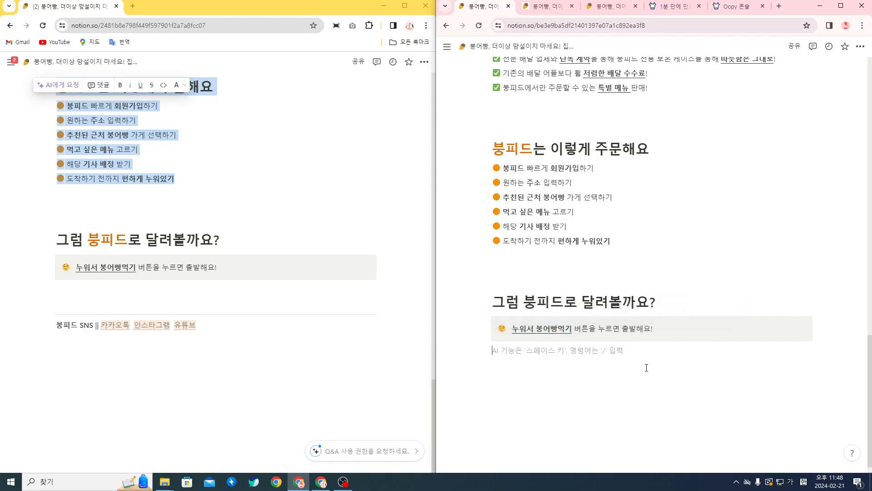
Review the rebuilt page from the closing callout up to its cover, title, main image and intro sections
left_click(412, 204)
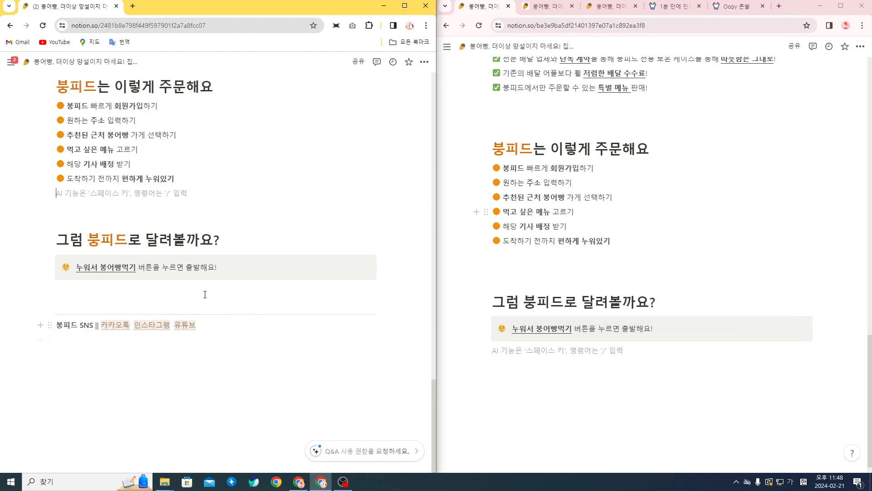
scroll(659, 355, "up", 1)
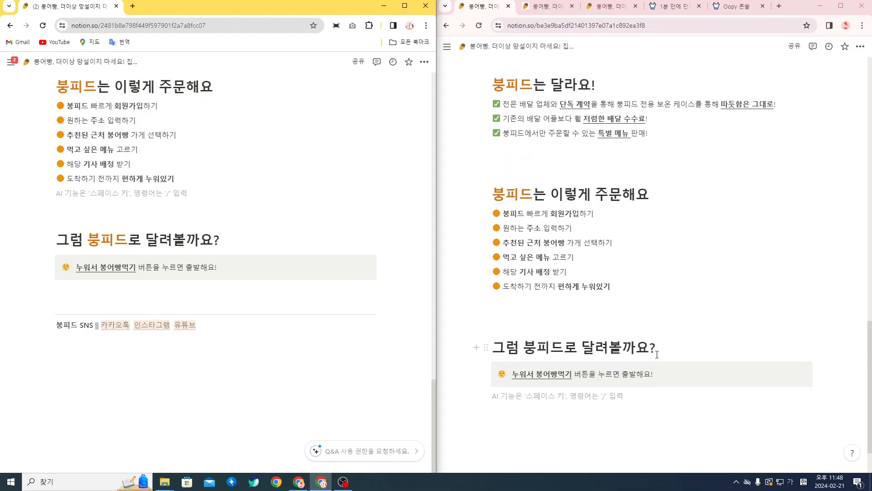
scroll(657, 354, "up", 6)
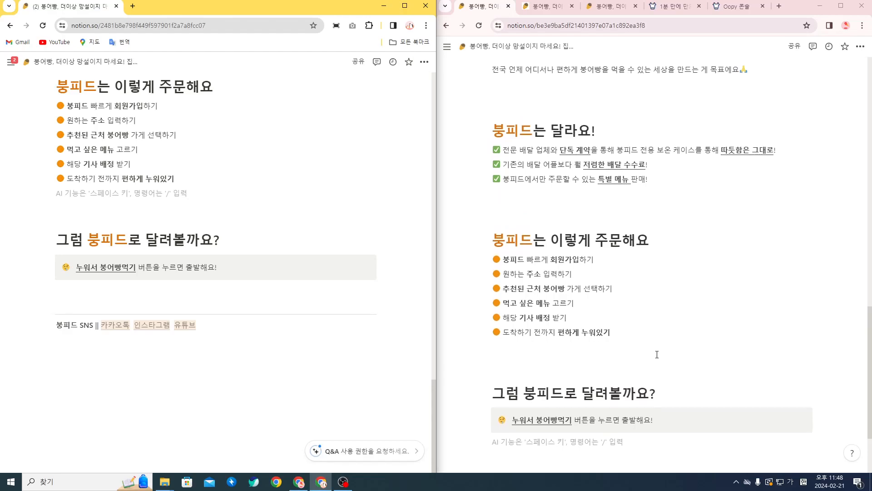
scroll(657, 354, "up", 10)
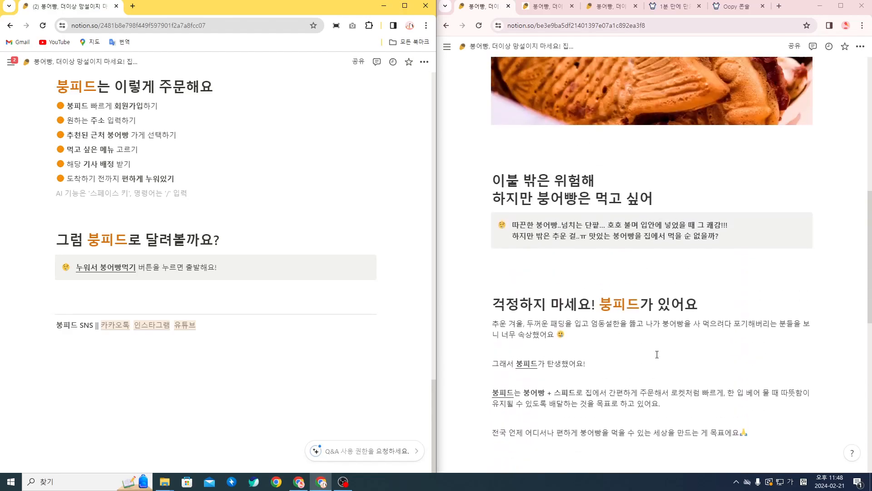
scroll(657, 354, "up", 3)
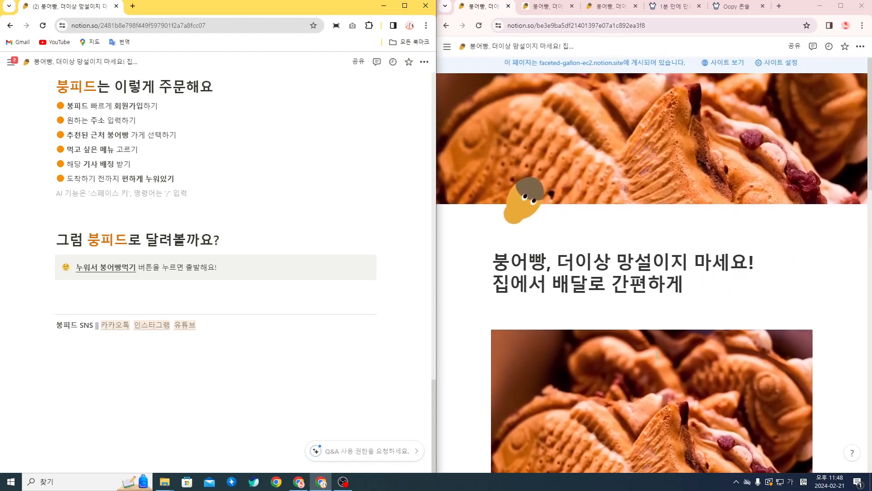
scroll(657, 354, "down", 1)
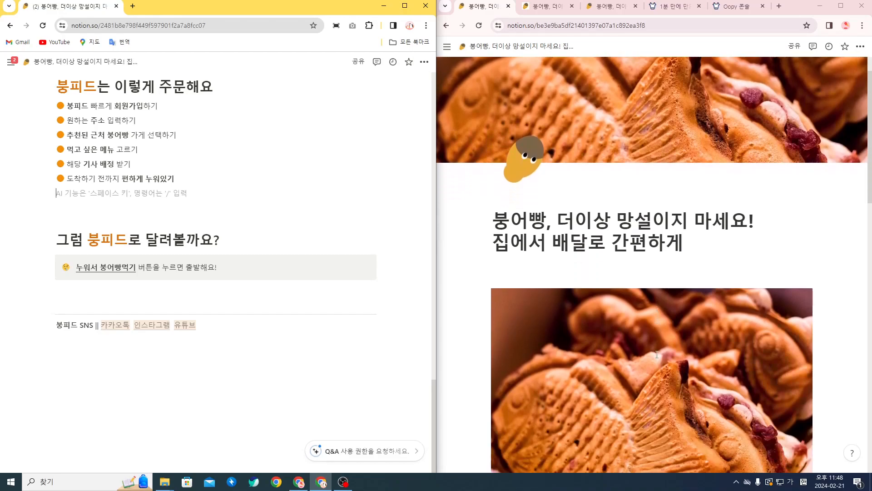
scroll(657, 354, "down", 3)
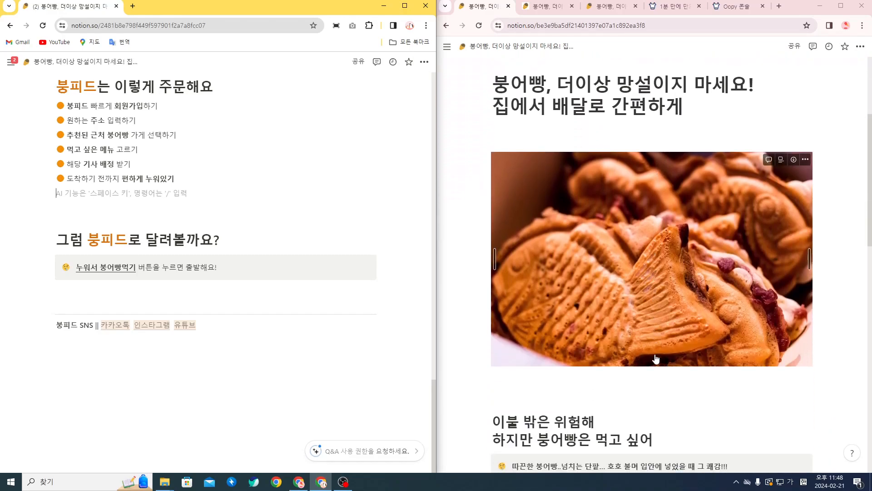
scroll(657, 356, "down", 3)
scroll(656, 359, "down", 1)
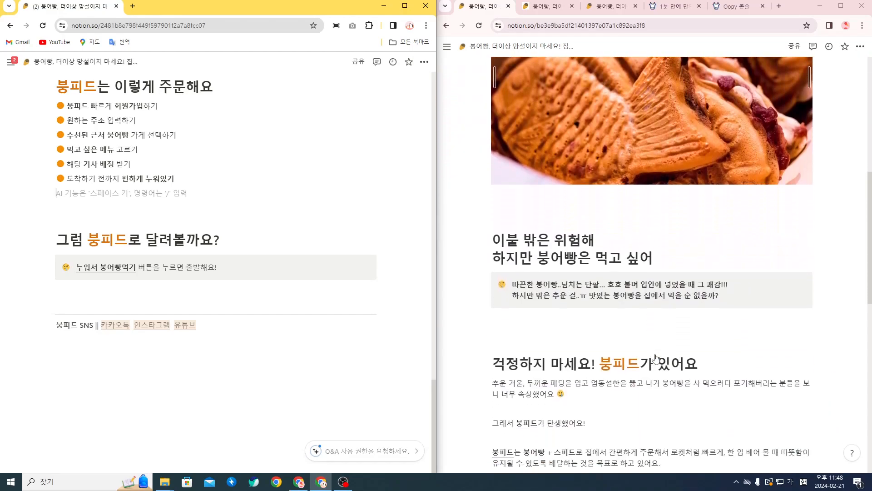
scroll(657, 357, "up", 8)
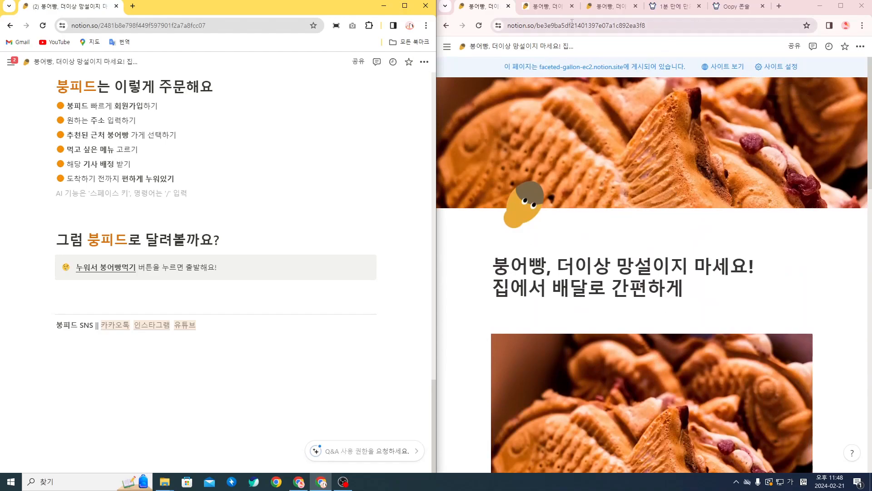
scroll(636, 236, "down", 1)
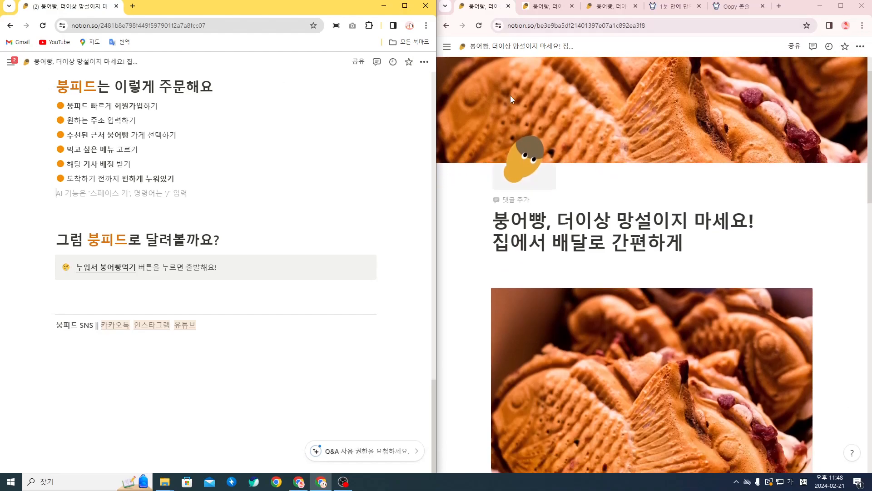
Open the "노션(우피)을 이용한 랜딩페이지" notes page and look through the "랜딩페이지 구성 단계" list
mouse_move(447, 46)
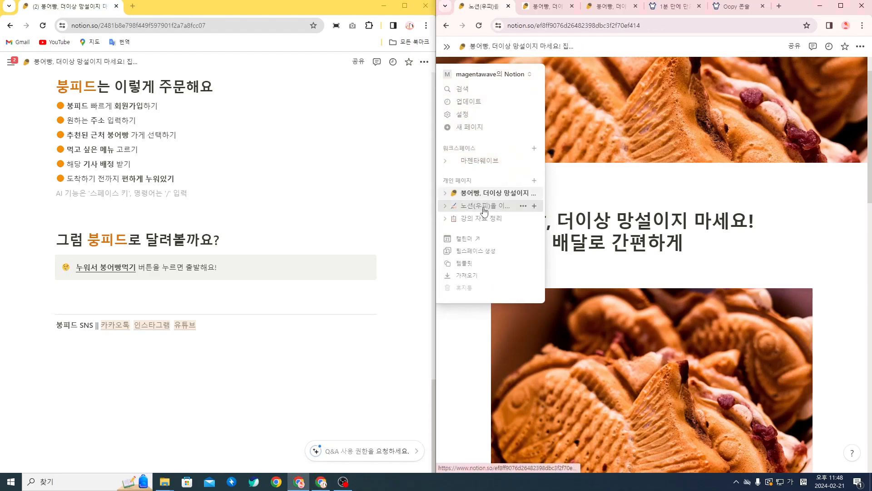
left_click(484, 209)
scroll(625, 254, "down", 8)
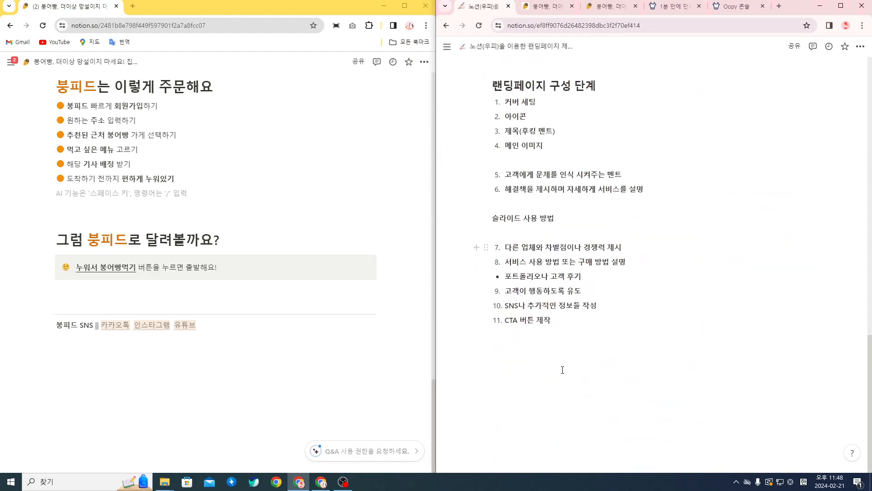
scroll(626, 371, "up", 1)
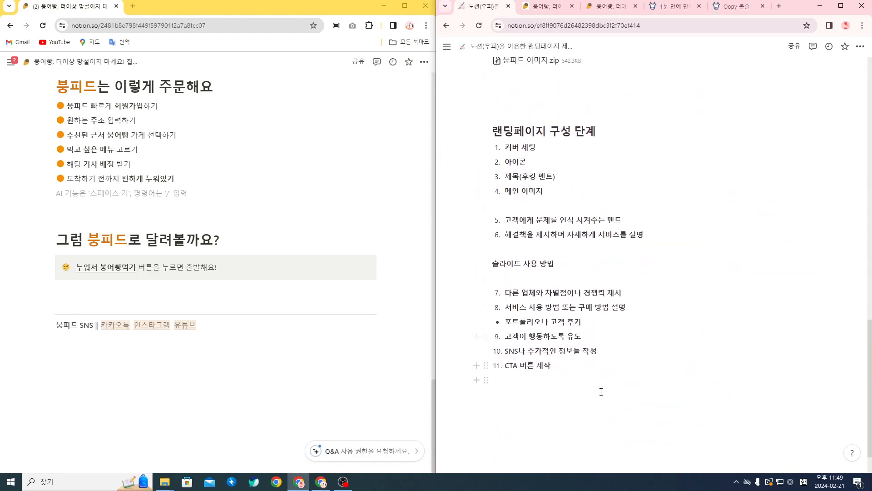
Look through the published oopy version of the landing page and its public Notion site version down to the slide block
left_click(548, 6)
scroll(604, 192, "down", 6)
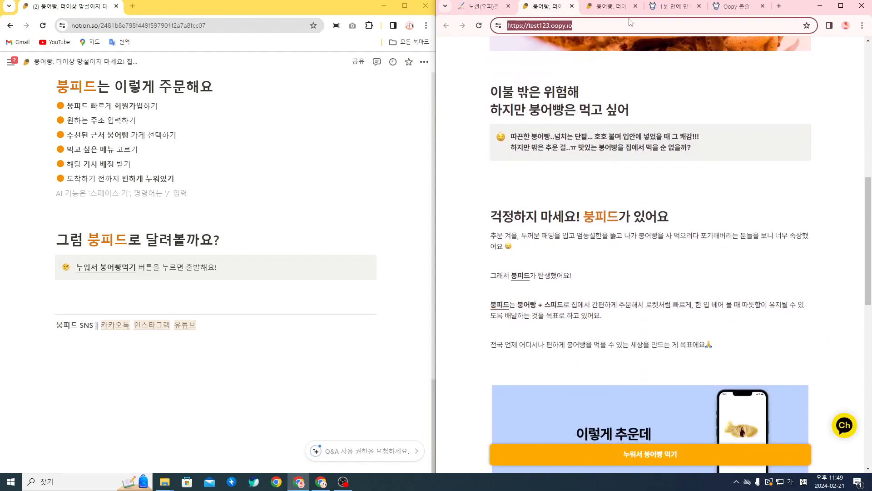
left_click(613, 7)
scroll(600, 228, "down", 5)
scroll(595, 266, "down", 7)
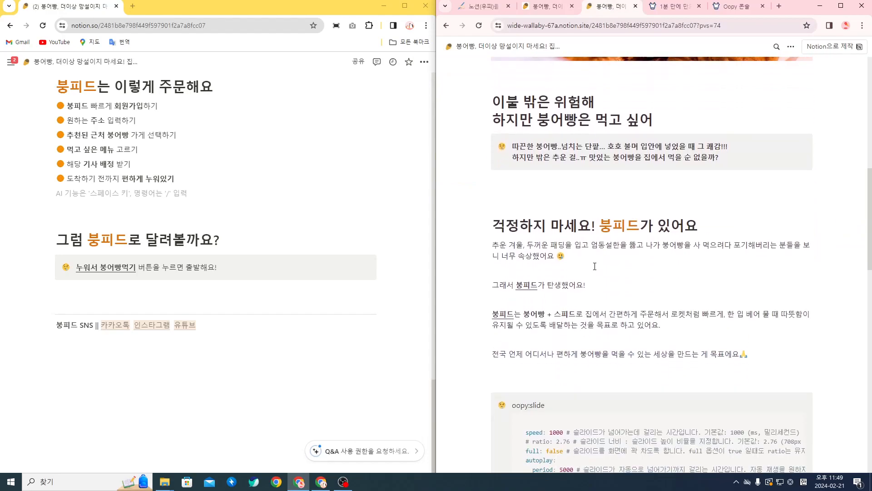
scroll(616, 259, "up", 5)
Return to the notes page and open the editable "붕어빵, 더이상 망설이지 마세요!" page from the personal pages
left_click(483, 6)
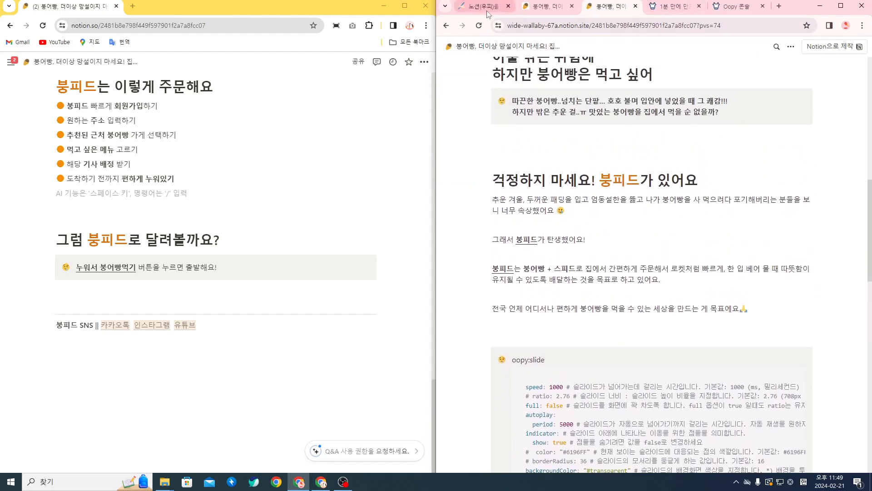
left_click(446, 47)
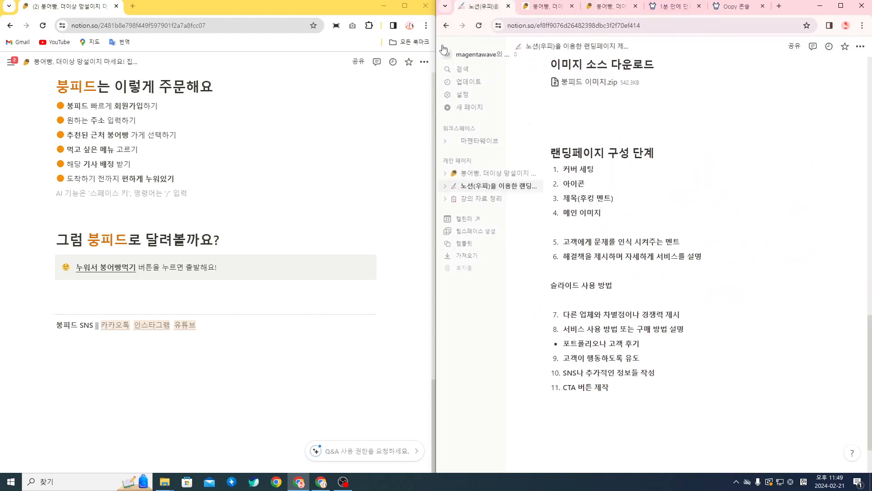
left_click(495, 168)
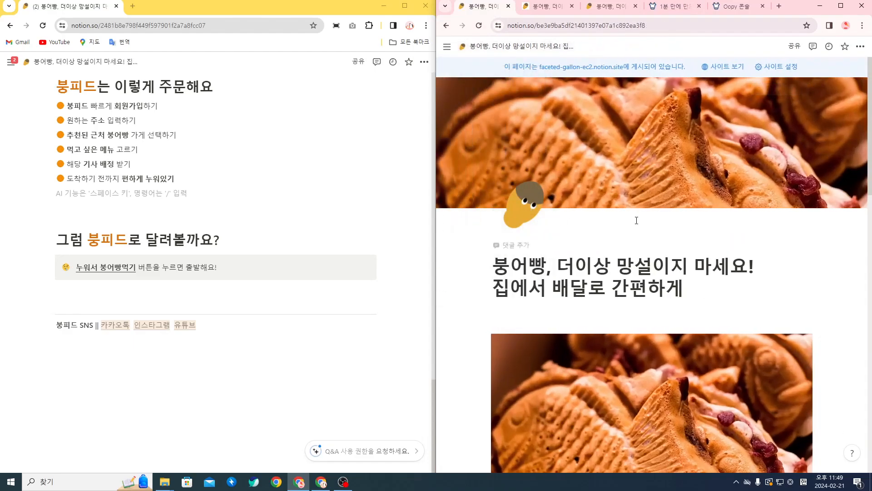
Examine the page's two-line title, the empty line under it and the main image
scroll(631, 227, "down", 1)
scroll(631, 227, "down", 2)
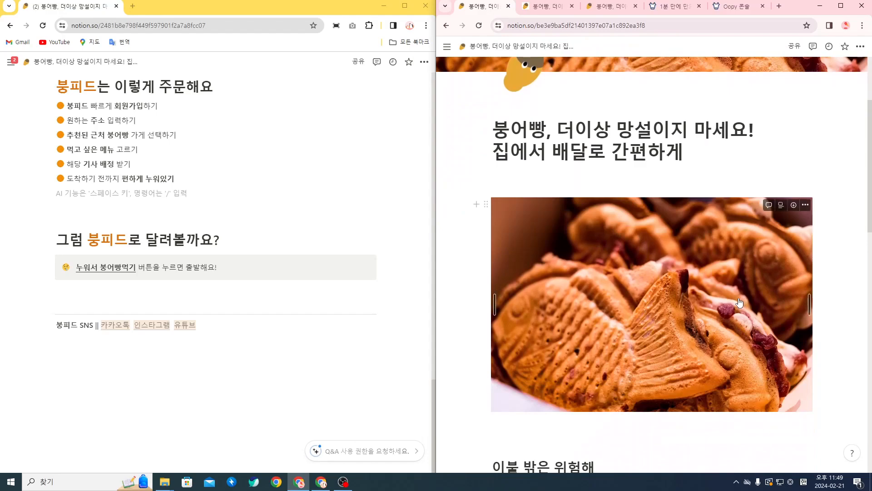
left_click_drag(755, 132, 729, 131)
scroll(604, 175, "down", 1)
scroll(604, 176, "up", 1)
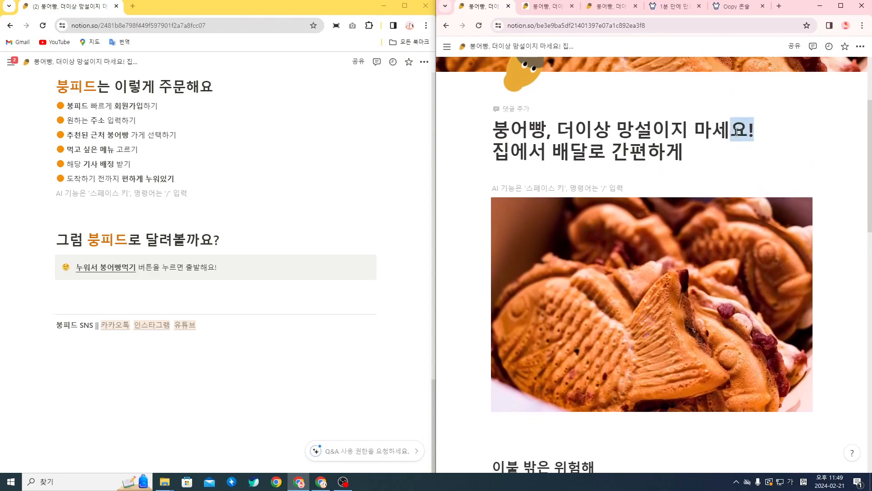
scroll(630, 126, "down", 1)
left_click(645, 124)
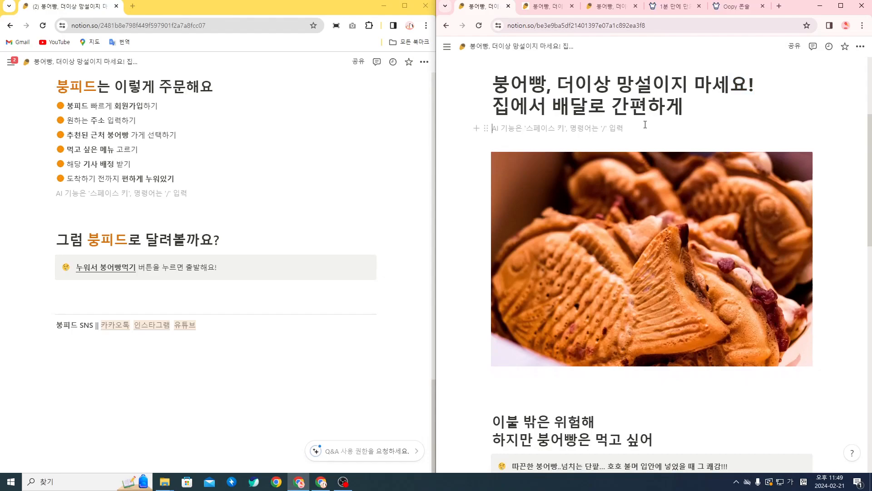
scroll(645, 124, "down", 2)
scroll(623, 207, "up", 3)
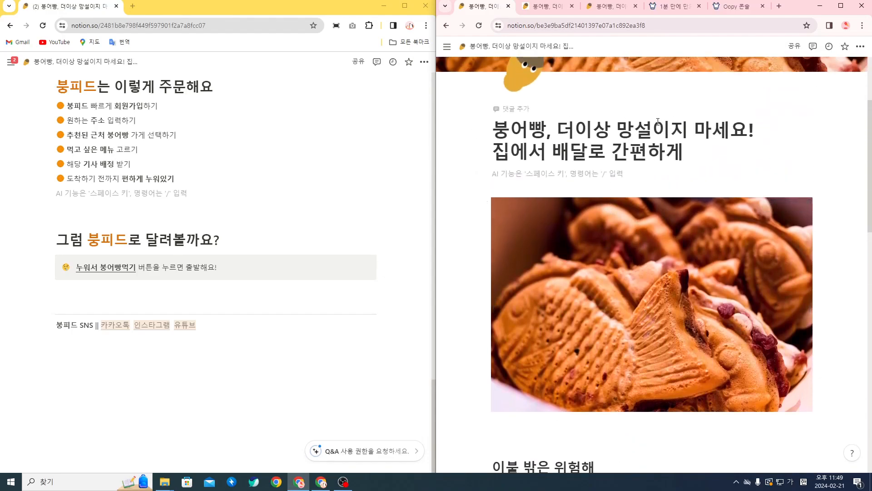
scroll(502, 290, "down", 4)
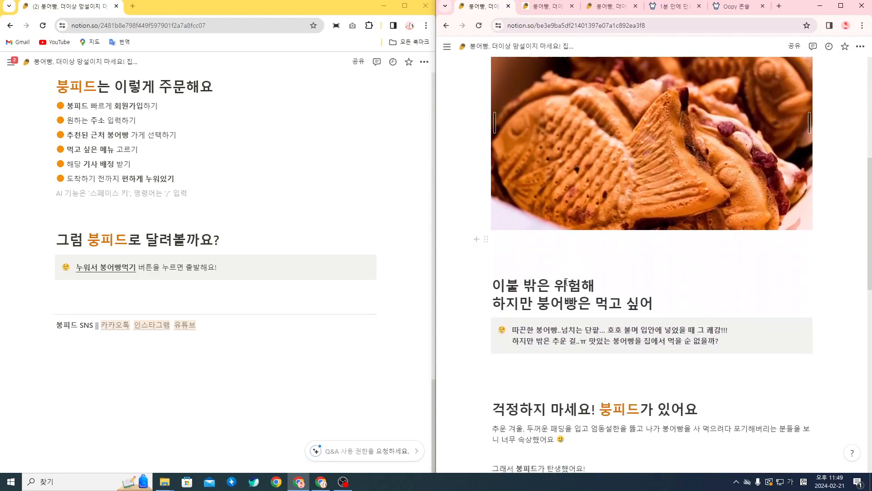
Read the "이불 밖은 위험해" heading with its callout and the "걱정하지 마세요! 붕피드가 있어요" section
left_click_drag(502, 290, 678, 304)
scroll(573, 308, "down", 1)
left_click_drag(571, 294, 586, 302)
left_click(597, 340)
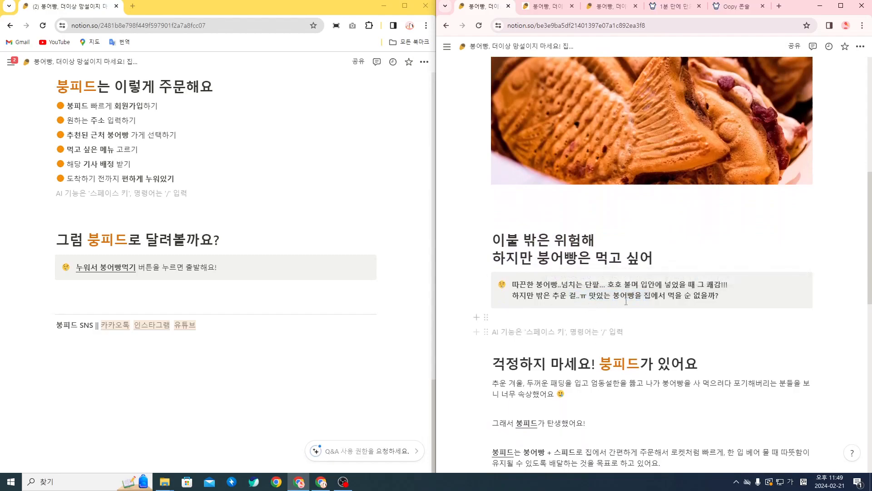
scroll(631, 263, "down", 3)
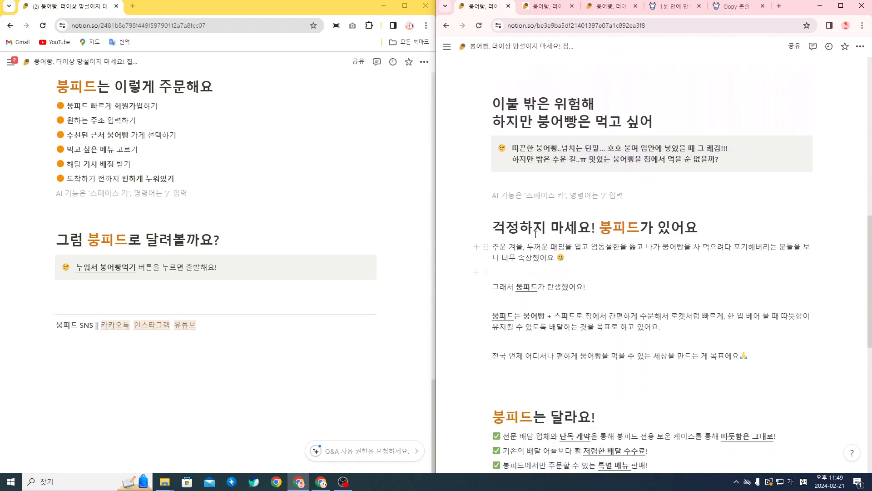
left_click_drag(500, 227, 599, 224)
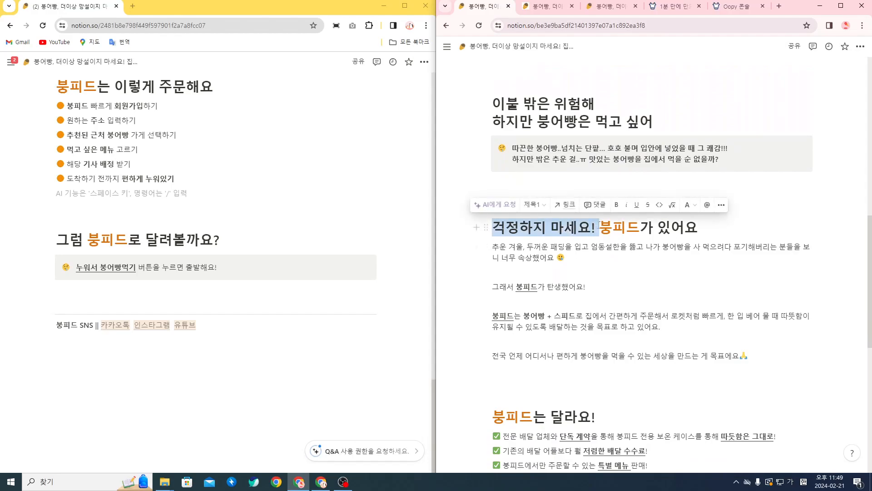
left_click(626, 257)
key("shift+Left")
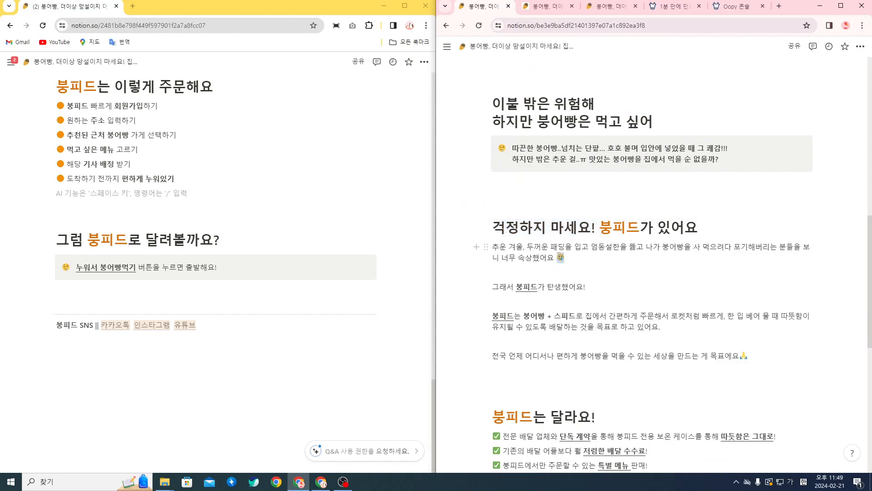
left_click_drag(559, 257, 516, 247)
left_click_drag(632, 296, 555, 289)
left_click(590, 289)
Examine the "붕피드는 달라요!" checklist, the ordering steps and the closing call-to-action callout
scroll(583, 335, "down", 1)
scroll(587, 241, "down", 1)
left_click_drag(564, 328, 621, 326)
left_click(639, 332)
scroll(672, 332, "down", 1)
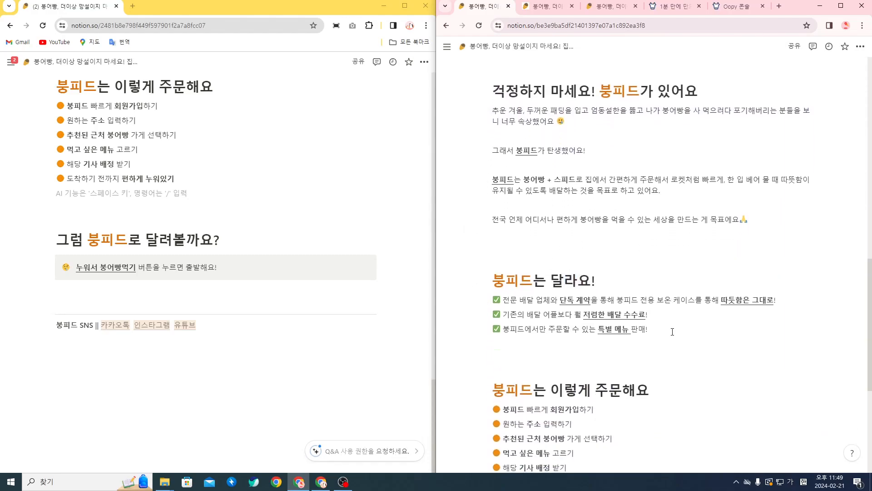
scroll(672, 332, "down", 4)
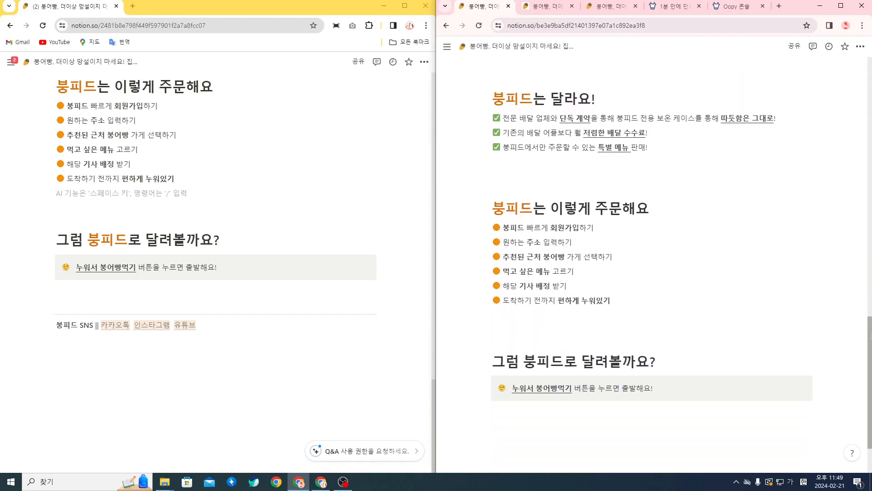
Go back to the start of the page and examine its cover, icon and full title text
scroll(673, 332, "up", 12)
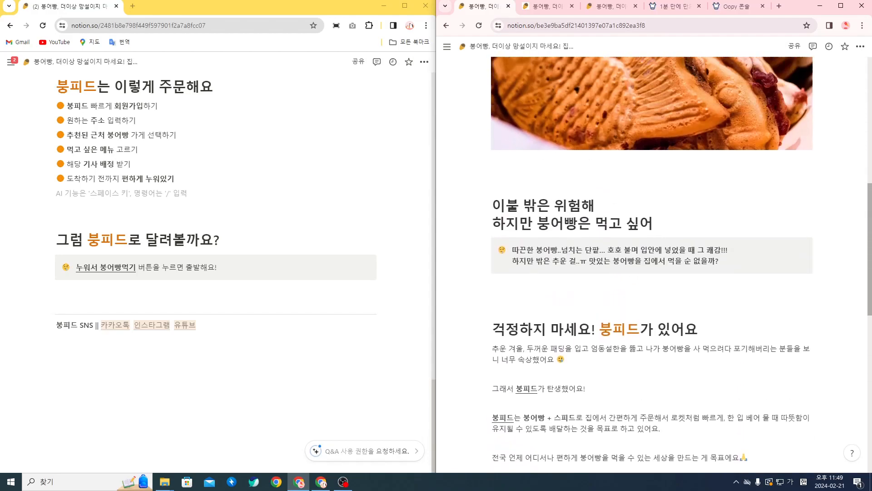
scroll(673, 332, "up", 10)
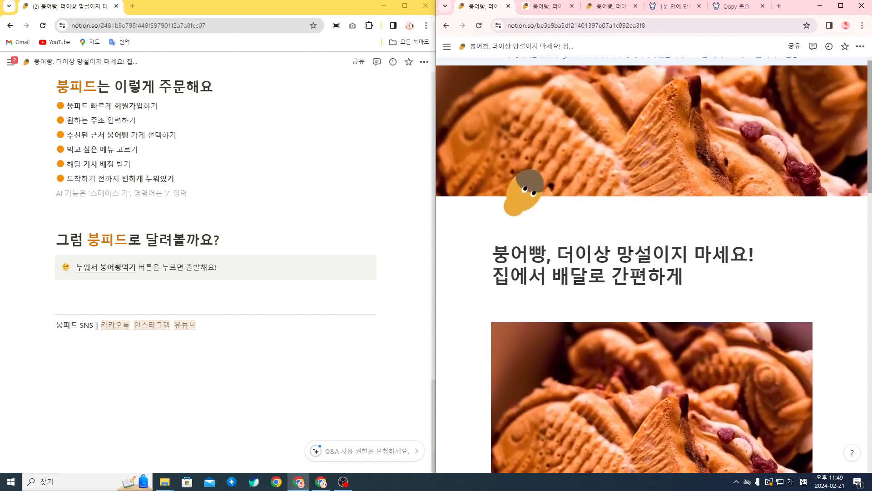
left_click_drag(870, 150, 870, 152)
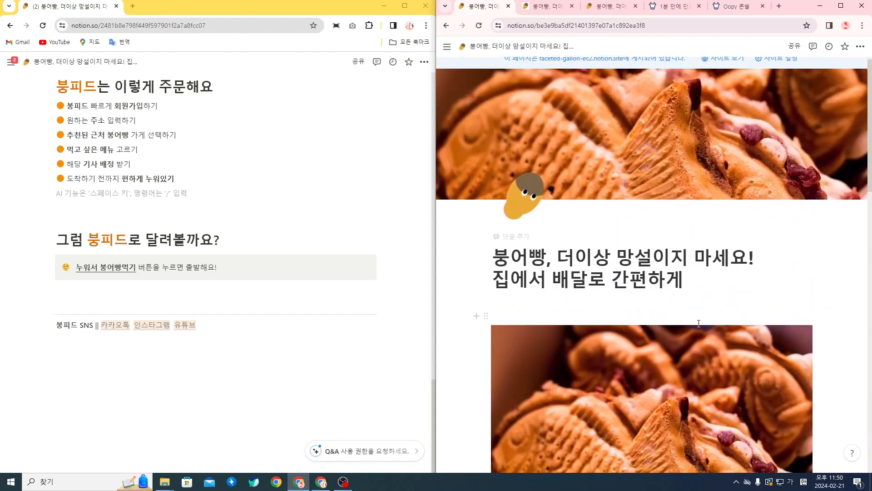
mouse_move(770, 120)
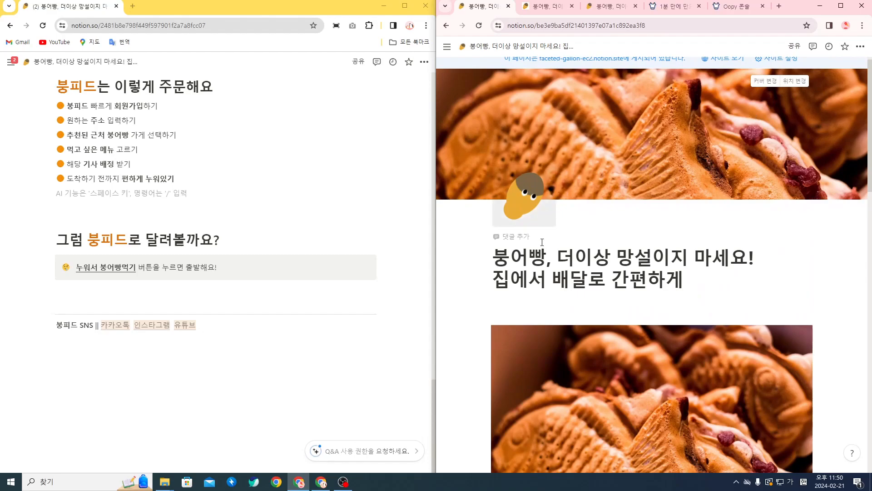
left_click_drag(731, 273, 502, 260)
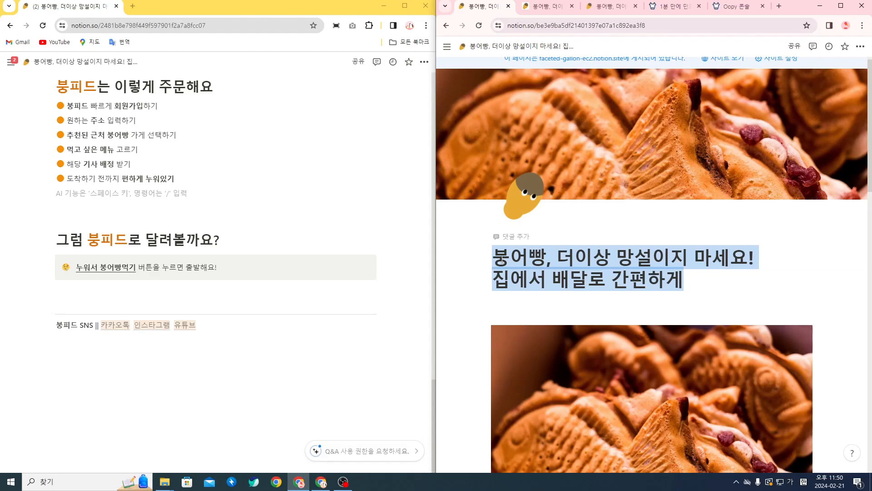
left_click(704, 279)
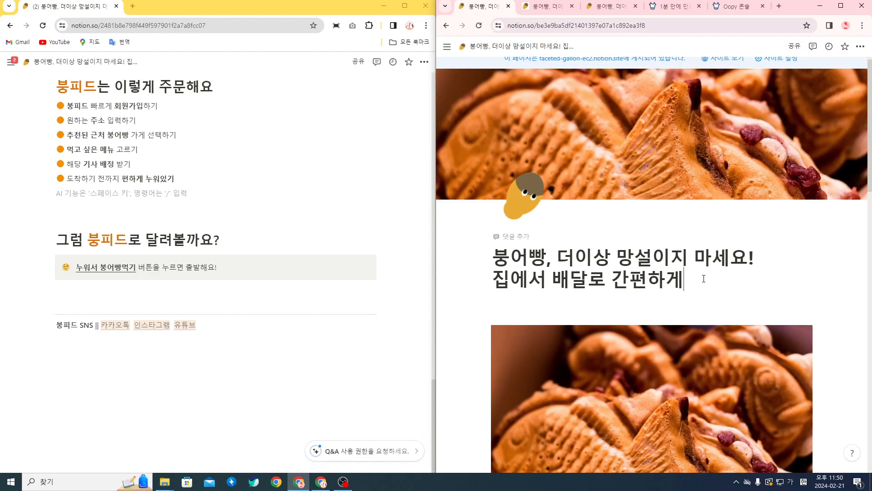
Review how the main image and problem-statement section follow the title, and reread the title's first line
scroll(704, 278, "down", 1)
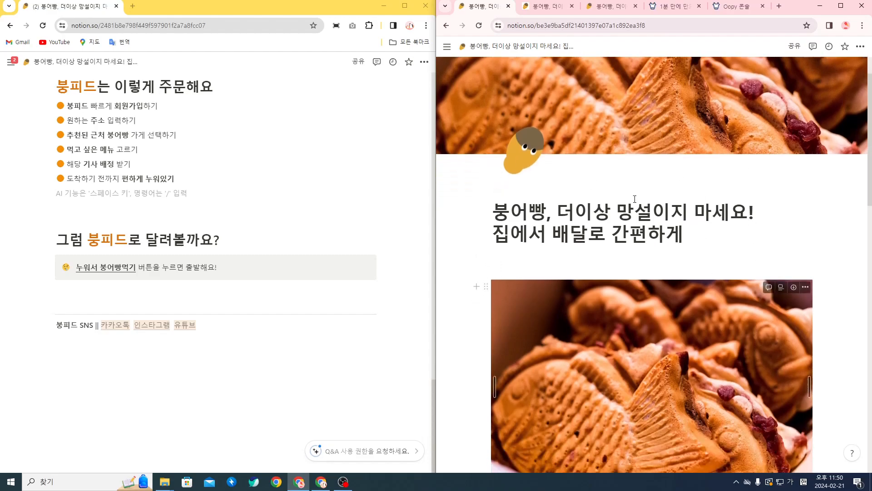
scroll(642, 204, "down", 6)
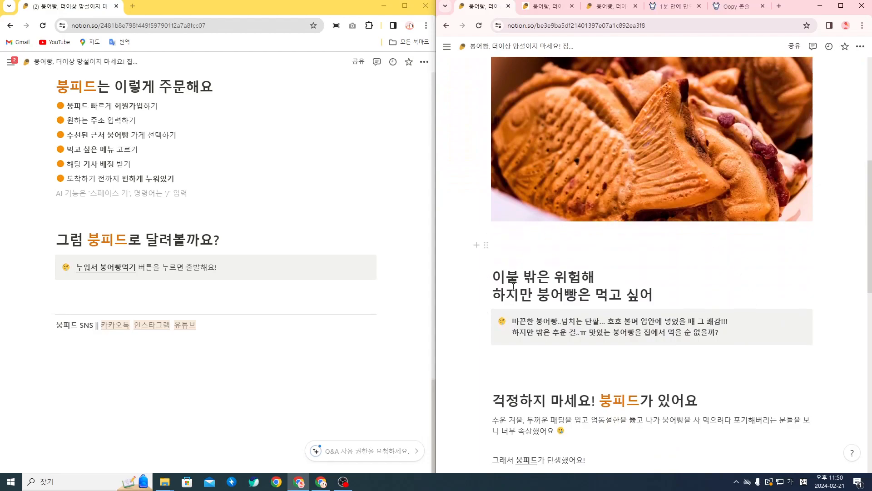
scroll(714, 329, "up", 4)
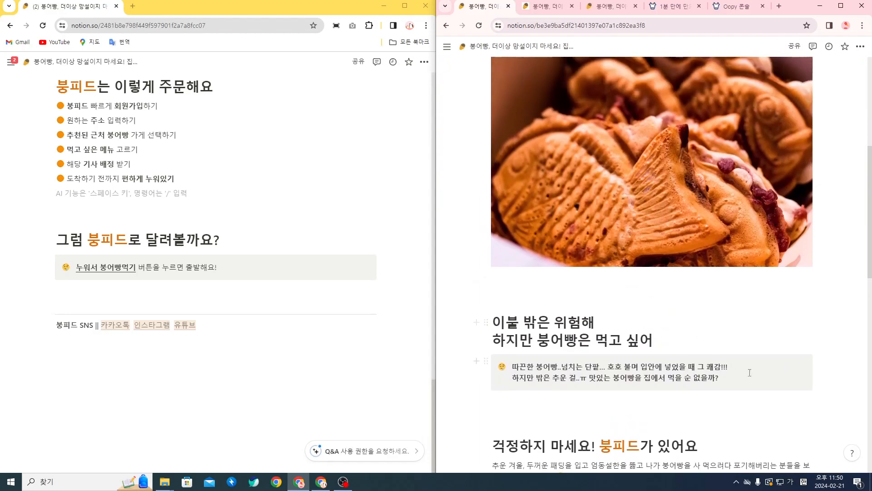
scroll(753, 375, "up", 2)
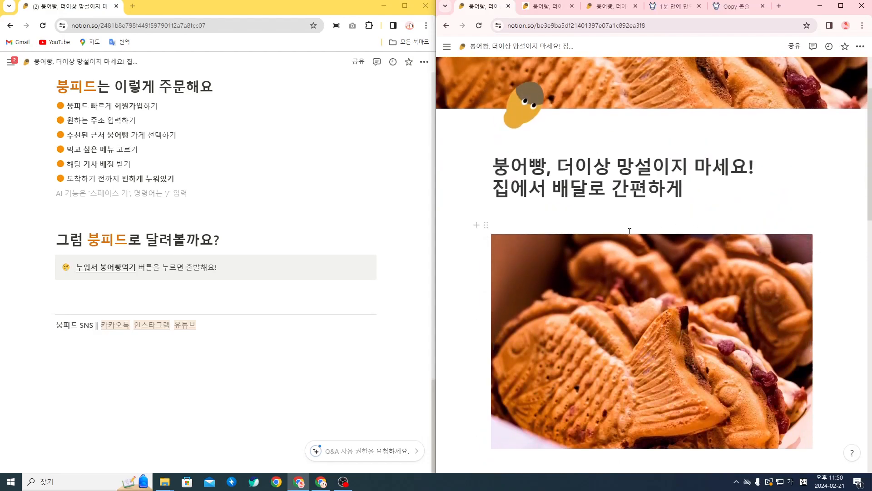
left_click(655, 150)
scroll(591, 295, "down", 2)
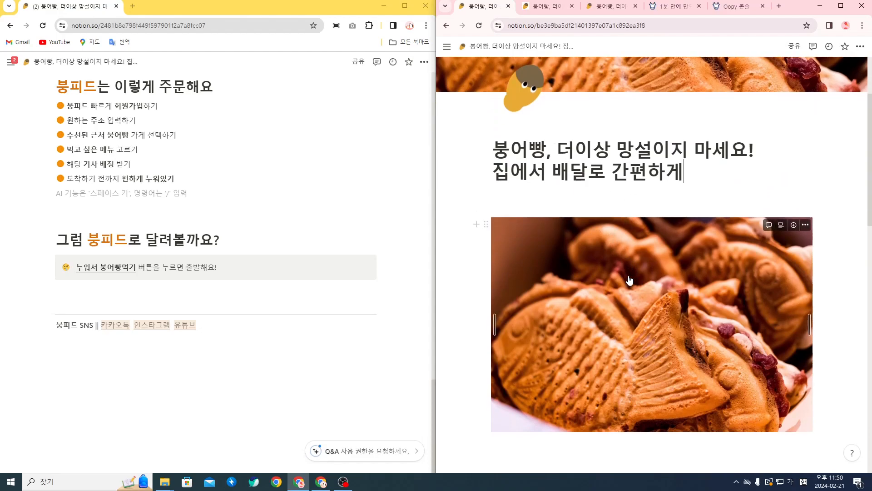
scroll(563, 332, "down", 2)
scroll(638, 259, "up", 4)
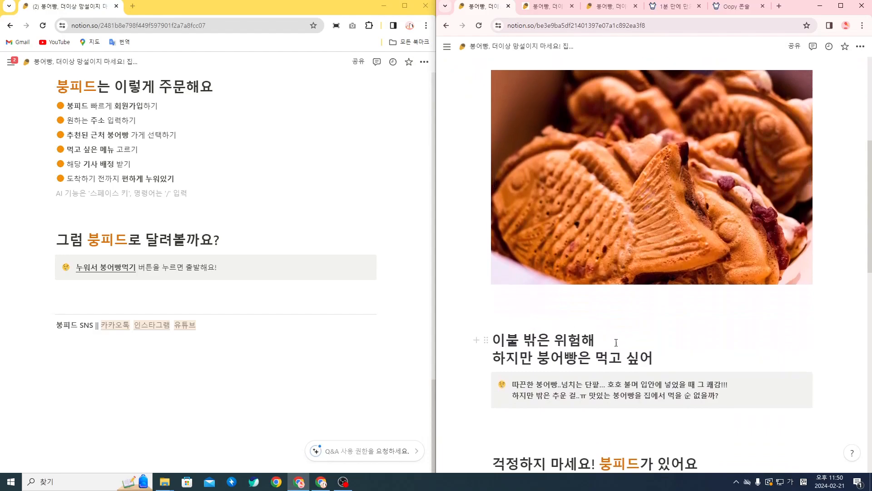
scroll(627, 240, "up", 2)
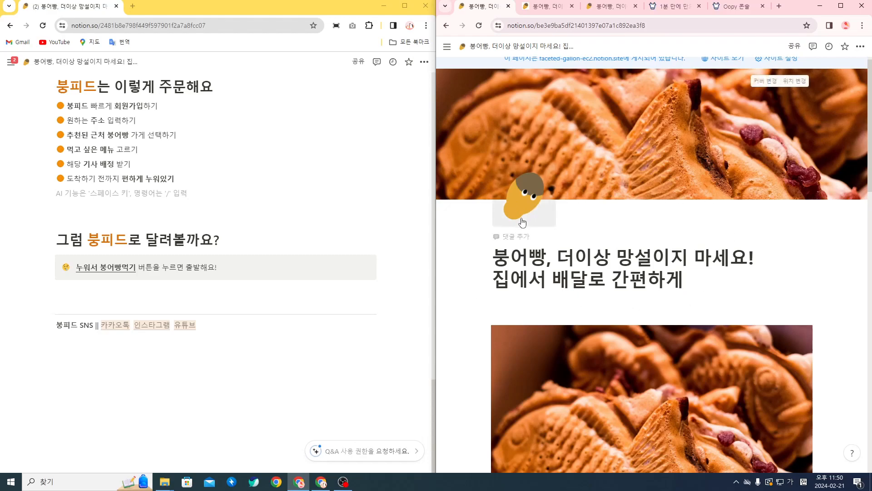
left_click_drag(689, 279, 780, 266)
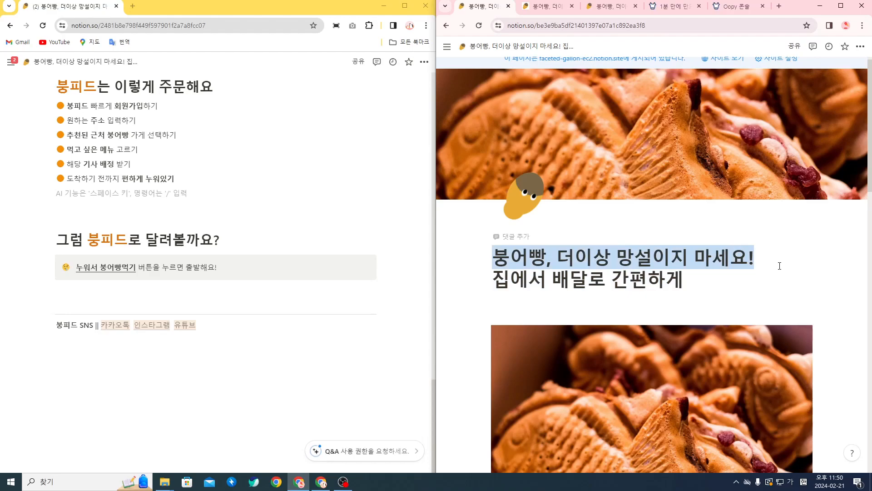
left_click(785, 263)
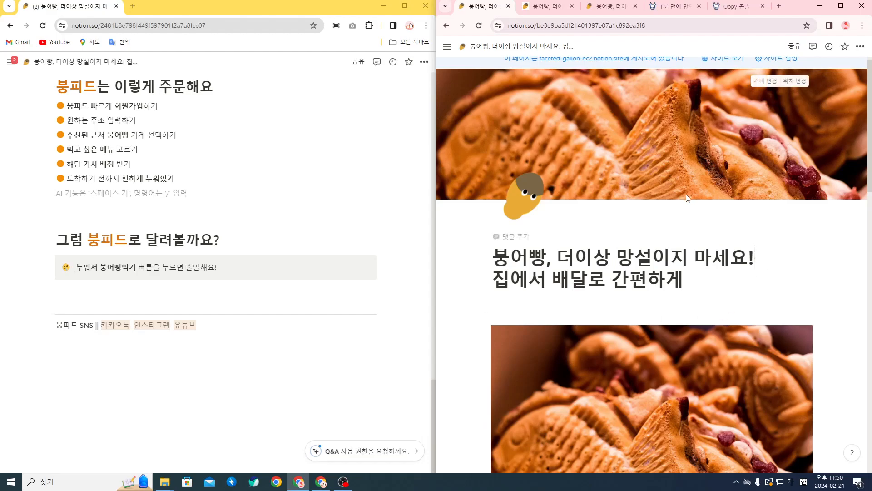
Skim the page from its title through the service description to the ordering steps, and return to the title
scroll(685, 194, "down", 6)
scroll(680, 206, "down", 2)
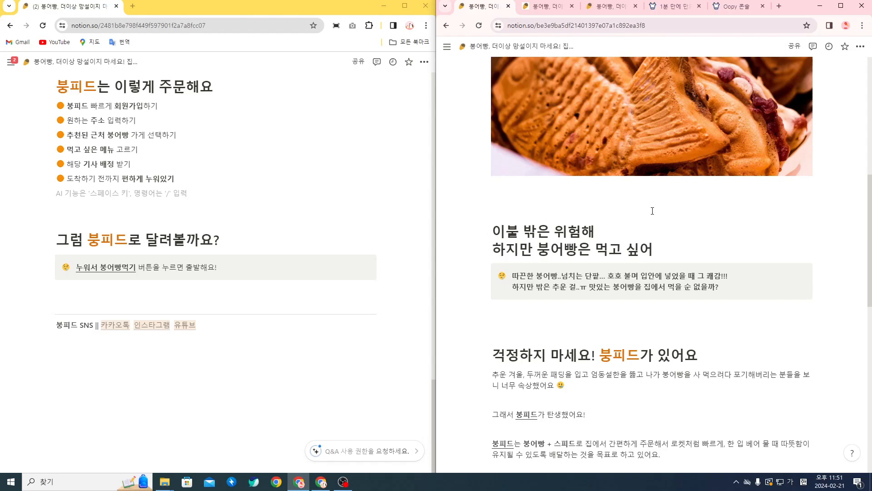
scroll(653, 210, "down", 6)
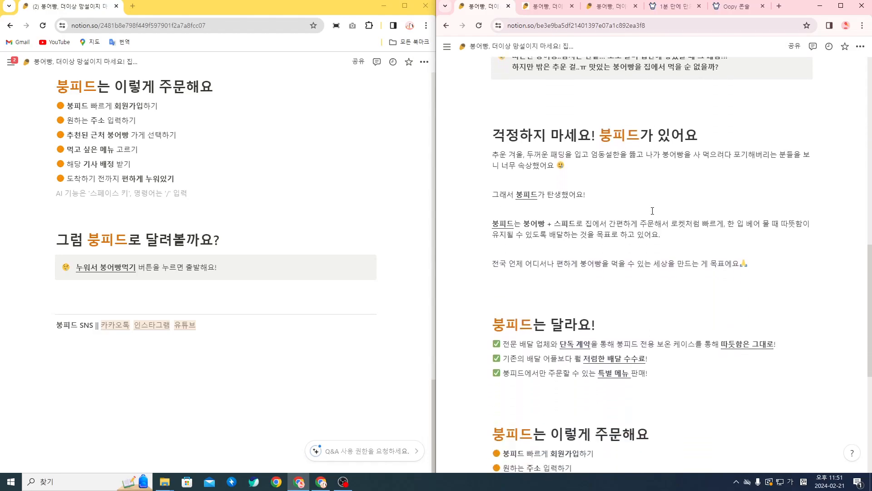
scroll(655, 213, "down", 2)
scroll(658, 276, "up", 9)
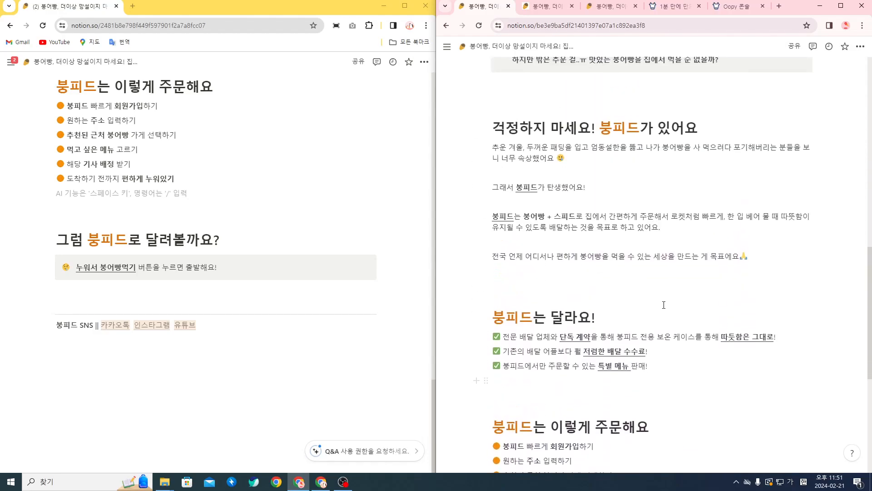
scroll(656, 310, "up", 4)
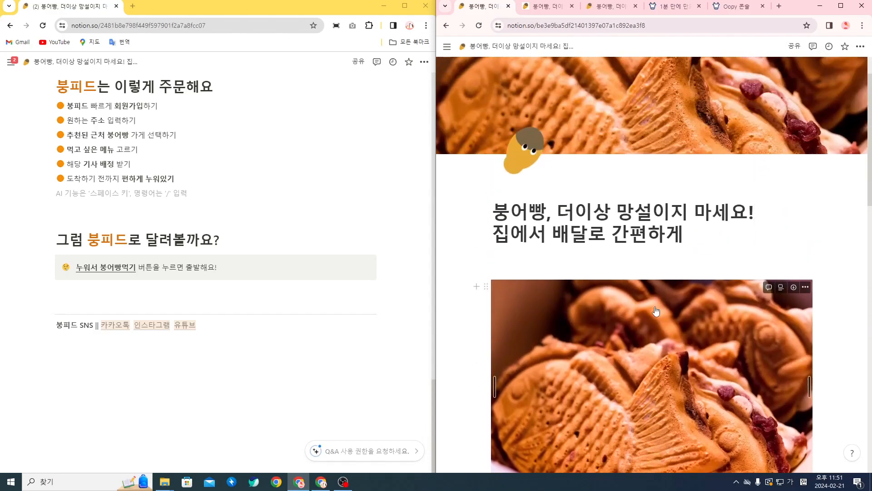
Insert a blank line and a divider below the closing call-to-action callout, matching the reference page
scroll(656, 311, "up", 1)
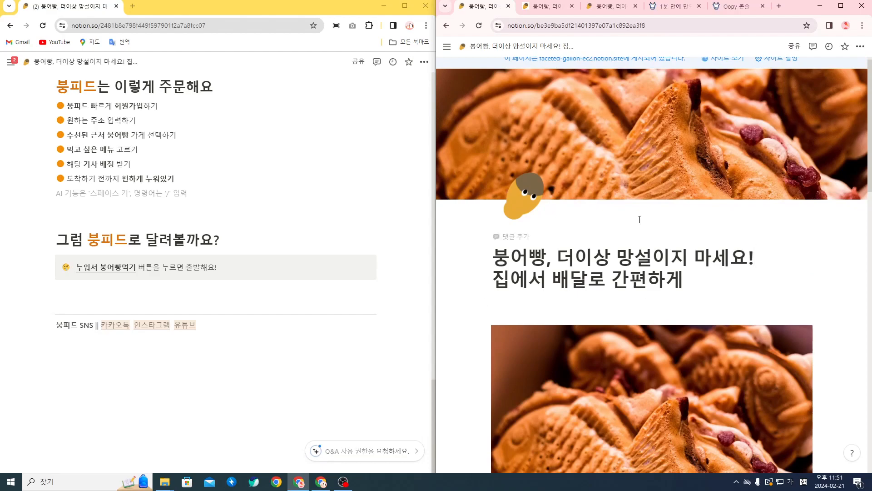
scroll(618, 228, "down", 2)
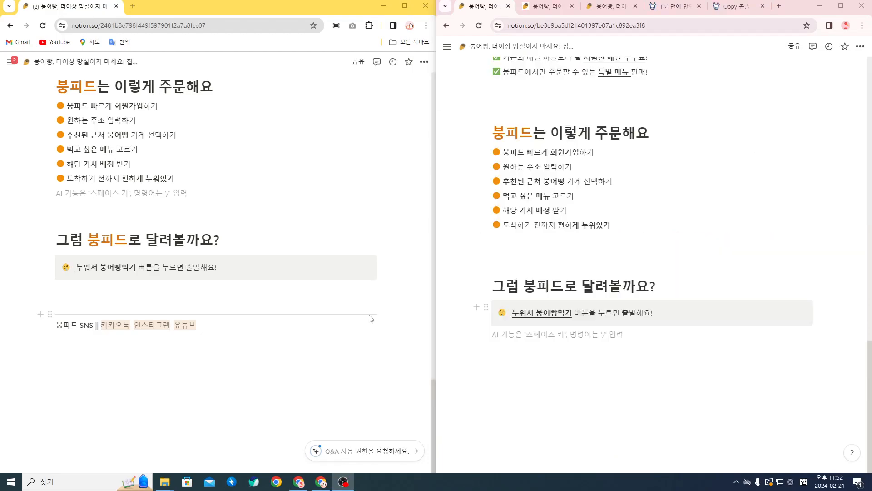
left_click_drag(219, 320, 52, 323)
left_click(227, 384)
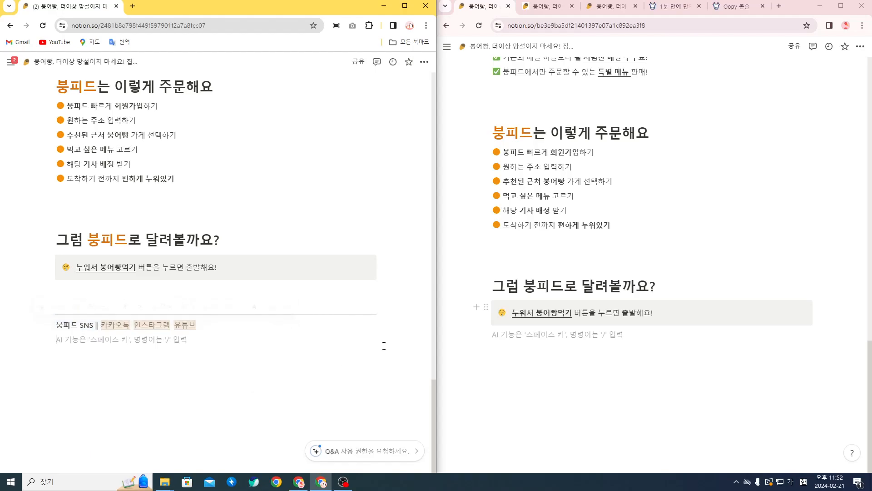
left_click(579, 345)
key("Return")
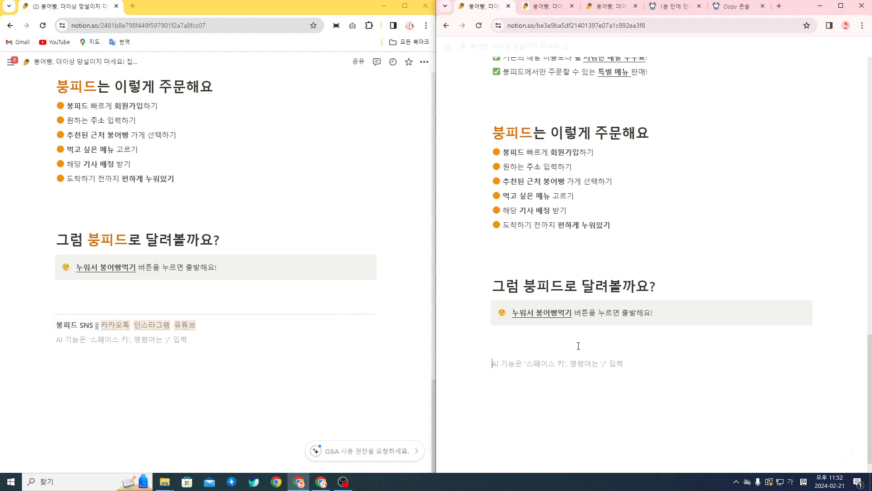
type("/")
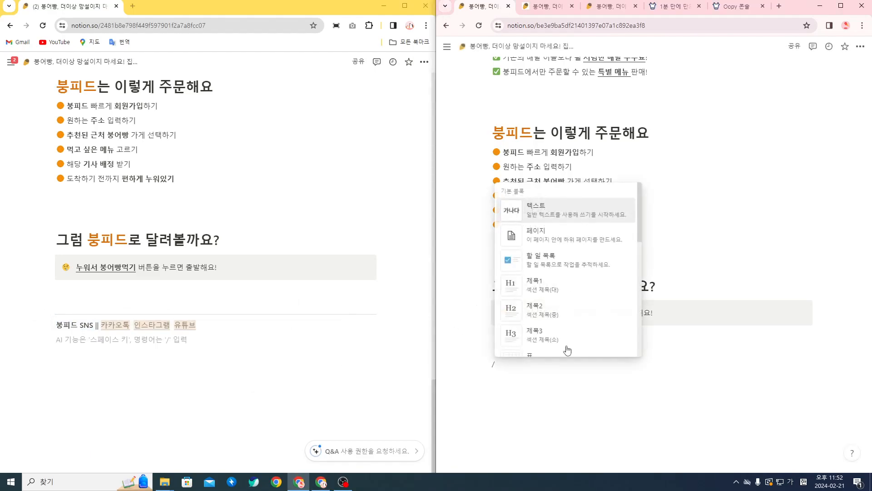
scroll(564, 283, "down", 6)
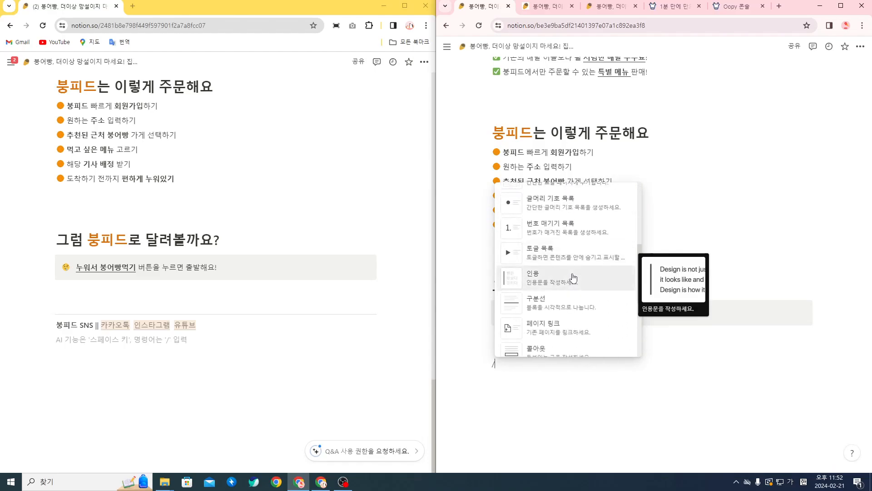
scroll(588, 257, "up", 2)
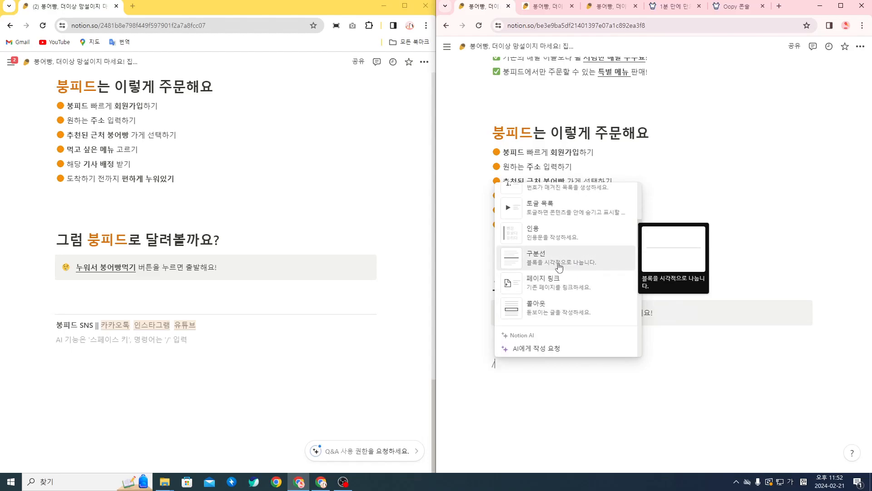
left_click(583, 260)
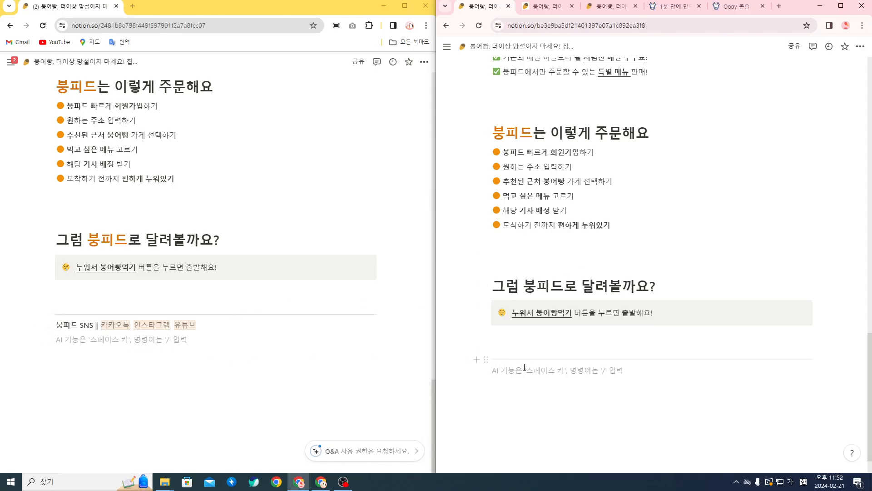
Write the footer line "붕피드 SNS || 카카오톡 인스타그램 유튜브" below the divider
type("붕프")
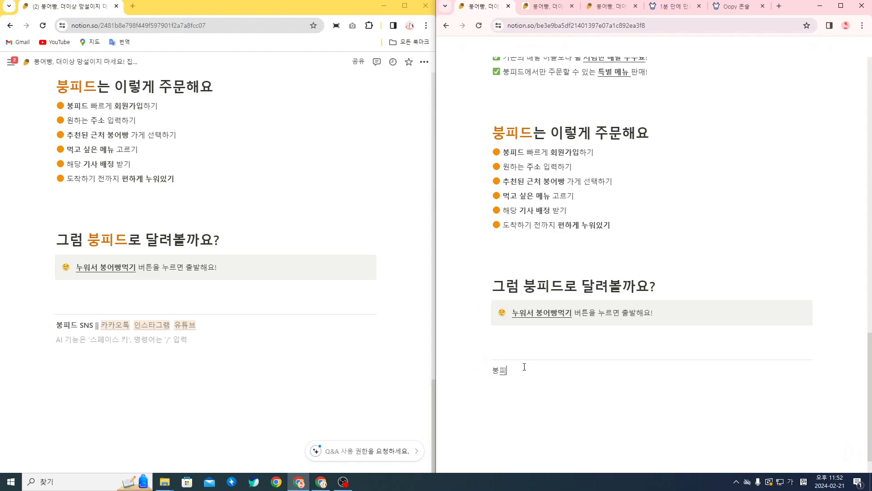
type("드")
key("Hangul")
type("SNS || z")
key("BackSpace")
key("Hangul")
type("카카오톡 인스타그램 유튜")
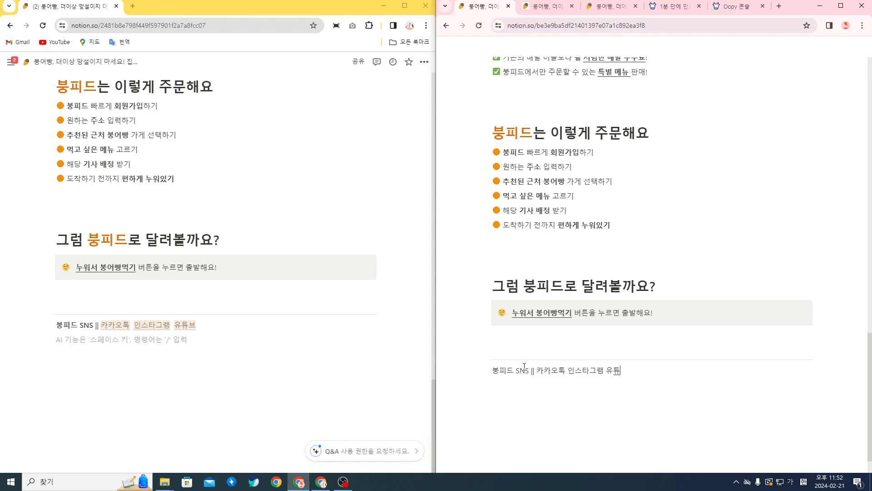
type("브")
Make the "붕피드 SNS ||" part of the footer line bold
left_click(443, 394)
left_click_drag(500, 374, 536, 372)
left_click(569, 401)
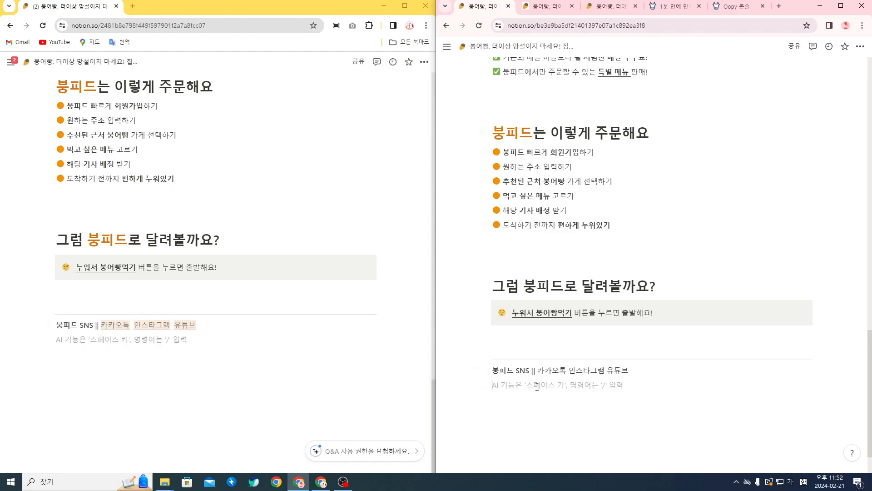
Try the footer line as a 제목2 heading and turn it back into plain text
left_click_drag(538, 370, 565, 370)
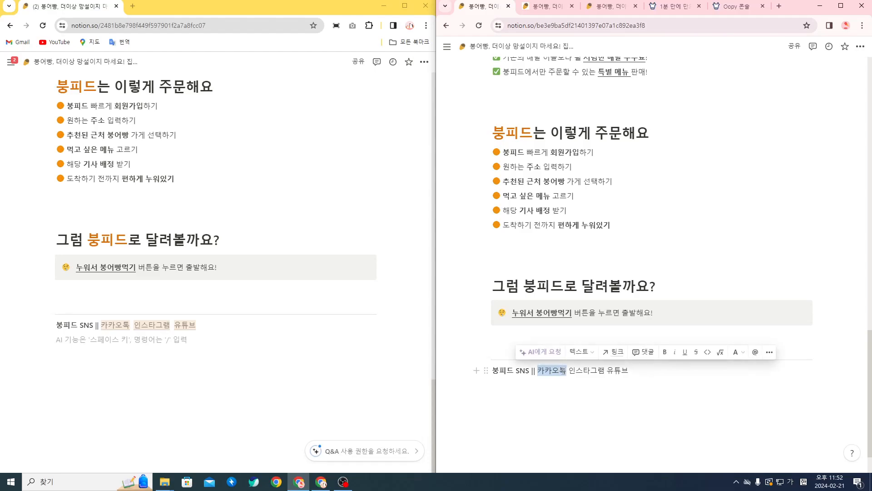
left_click(595, 357)
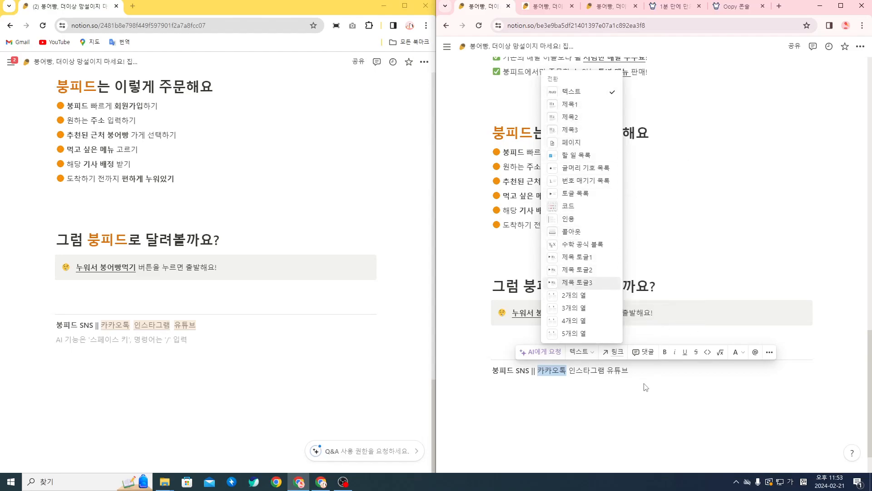
left_click(626, 393)
left_click(579, 351)
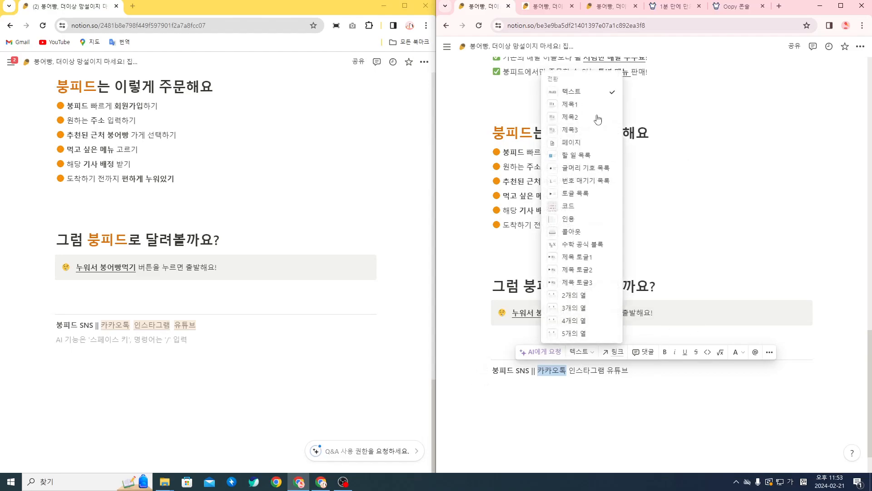
left_click(598, 118)
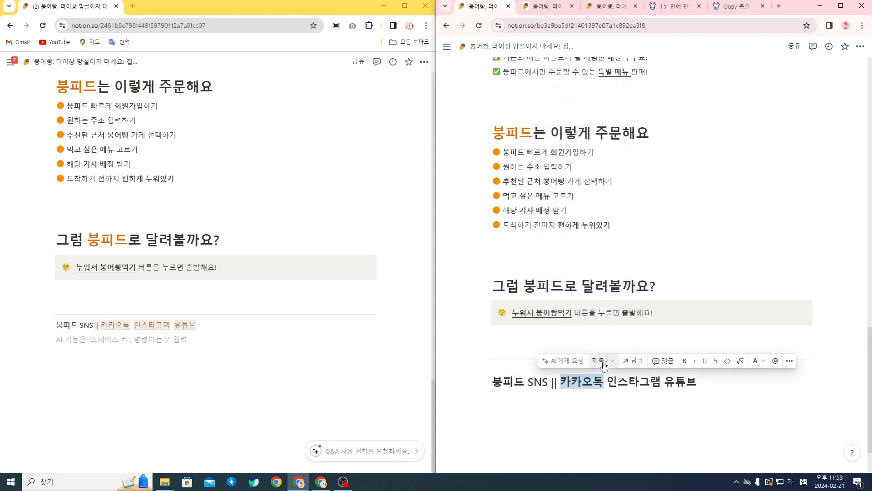
left_click(601, 360)
left_click(611, 102)
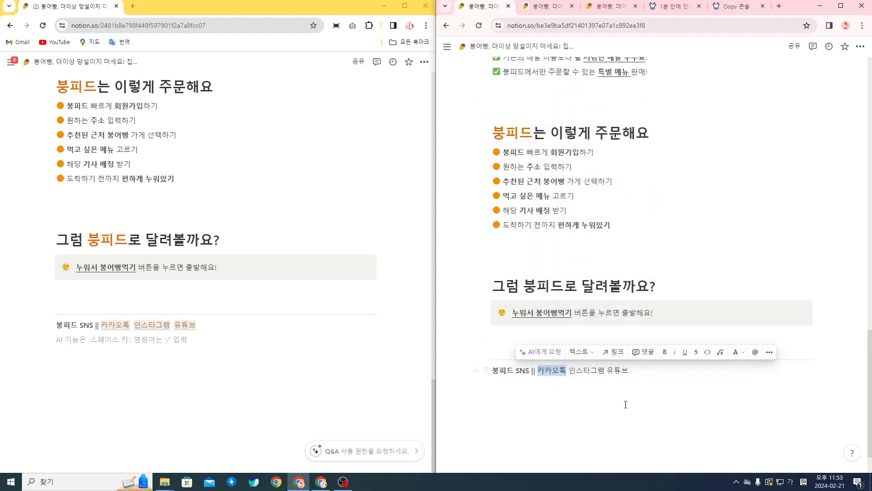
Open the link entry for the word 카카오톡 in the footer line
left_click(613, 354)
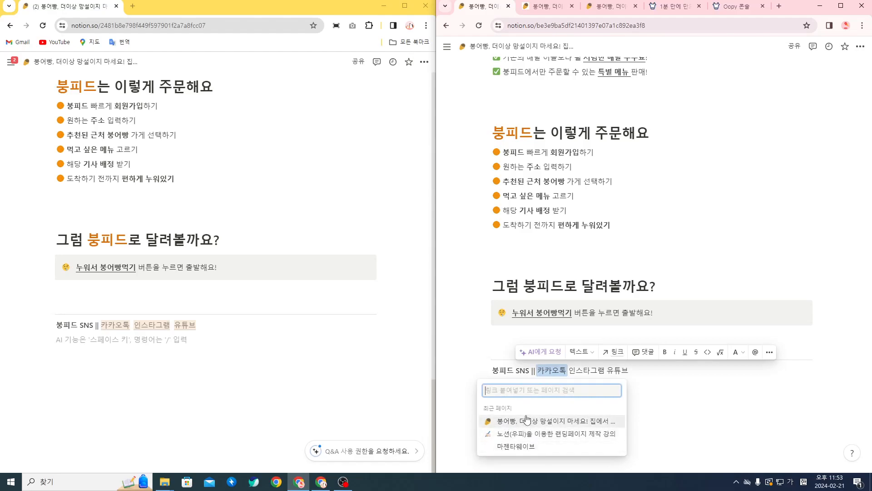
left_click(540, 395)
left_click(669, 383)
left_click(611, 352)
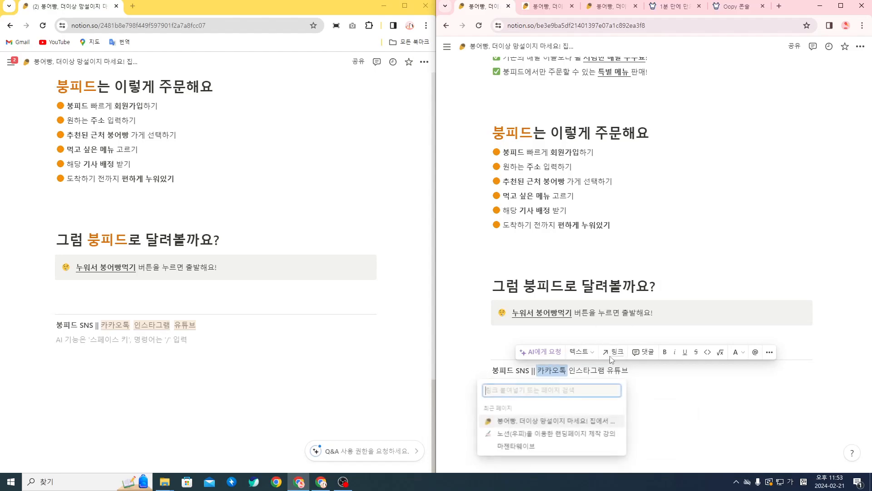
left_click(540, 391)
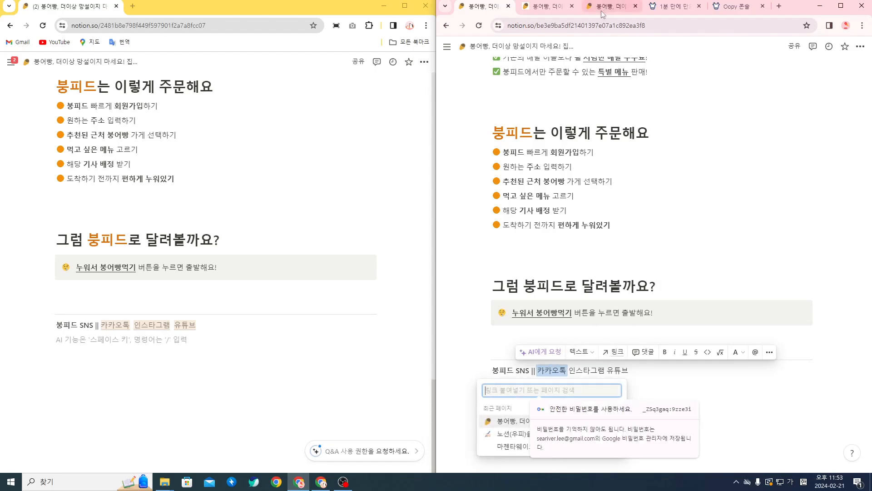
left_click(539, 9)
left_click(540, 9)
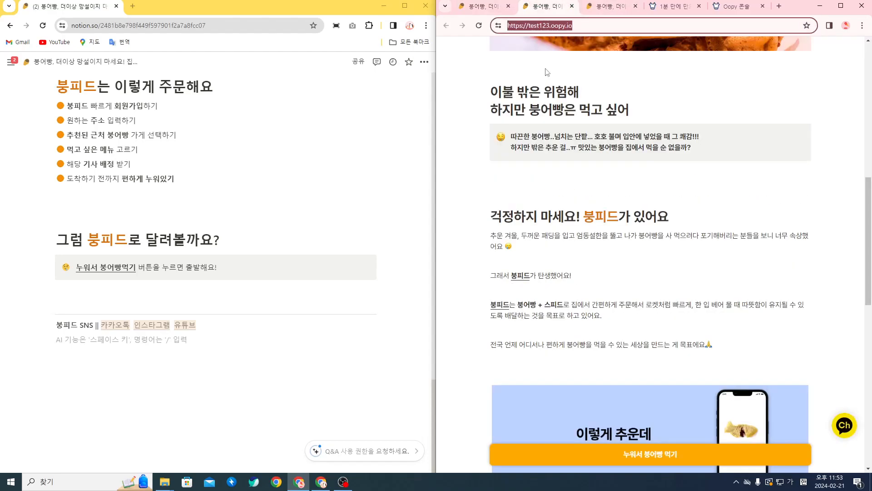
double_click(576, 30)
triple_click(575, 29)
key("ctrl+c")
left_click(492, 9)
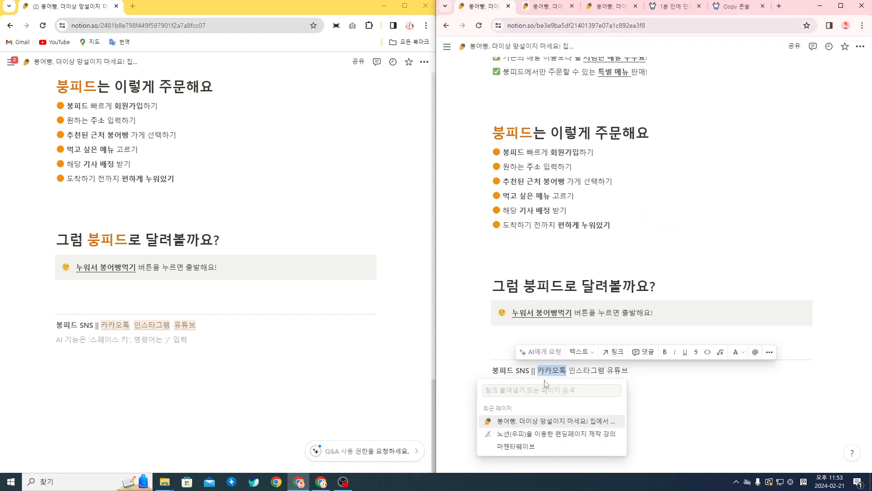
key("ctrl+v")
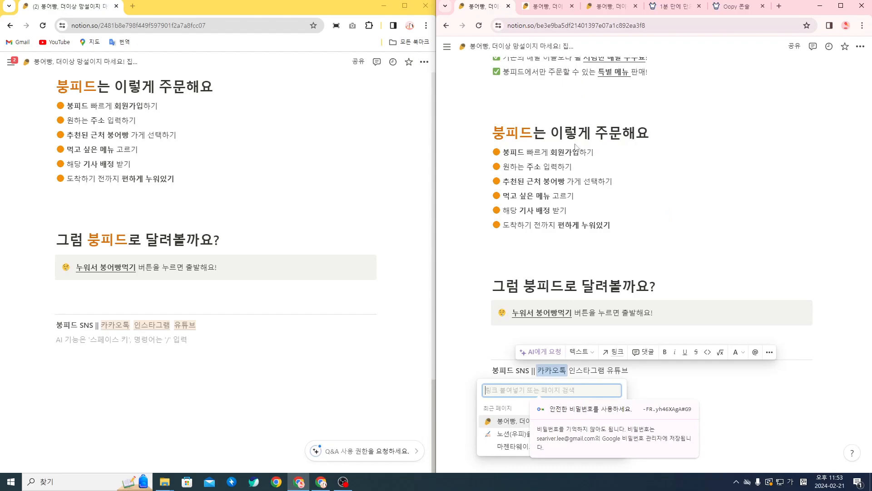
left_click(549, 10)
left_click(548, 28)
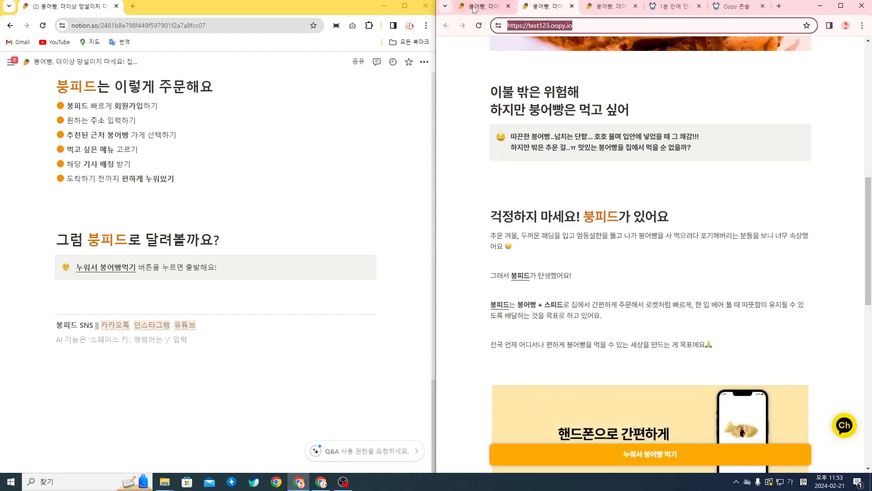
left_click(482, 7)
key("ctrl+v")
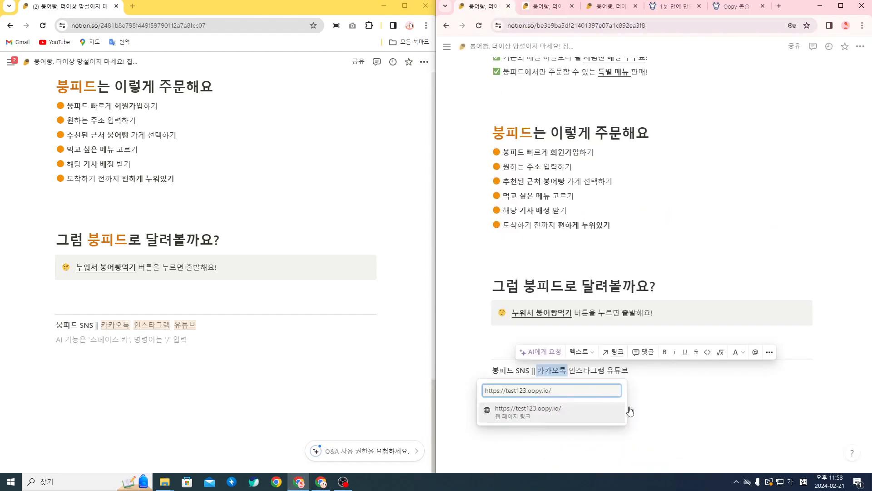
key("Return")
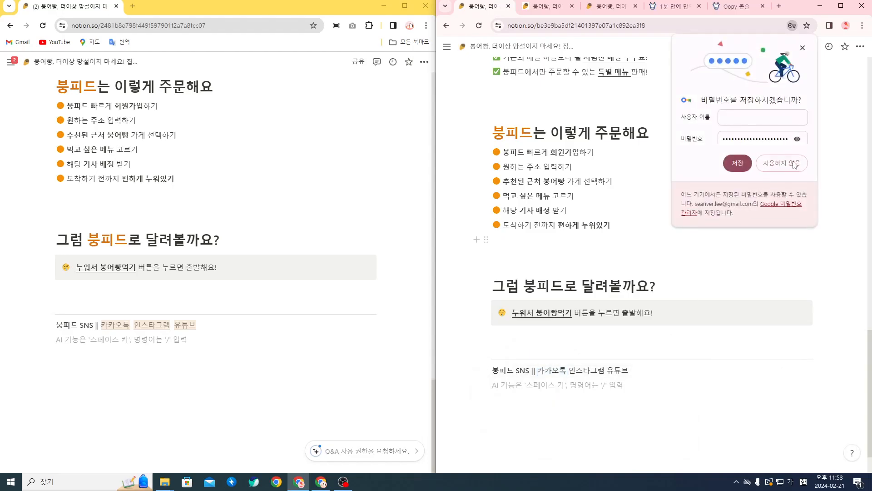
left_click(781, 163)
double_click(548, 369)
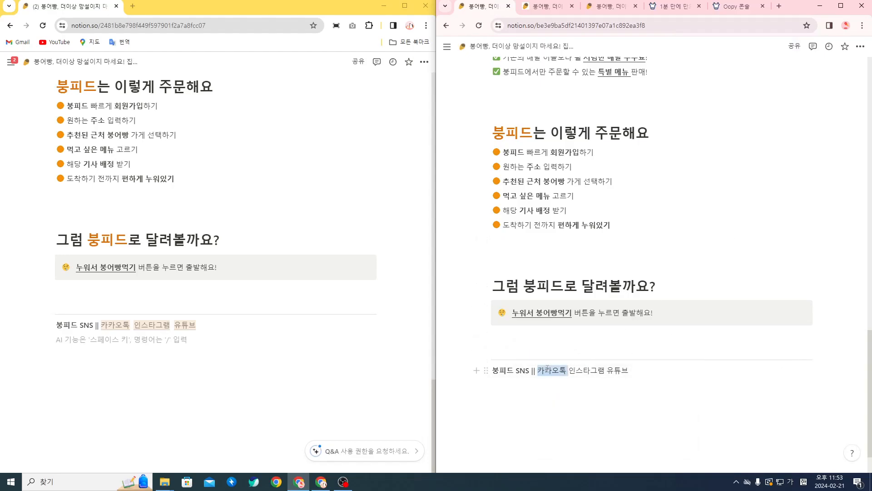
left_click(617, 352)
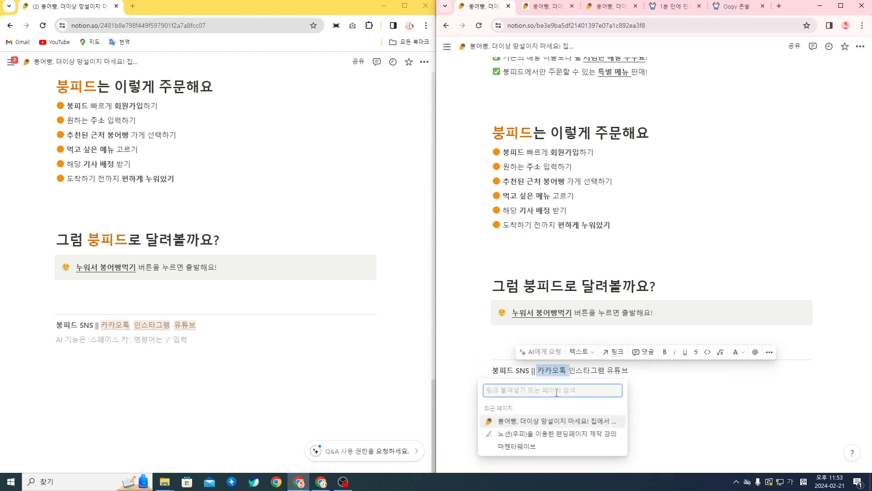
key("ctrl+v")
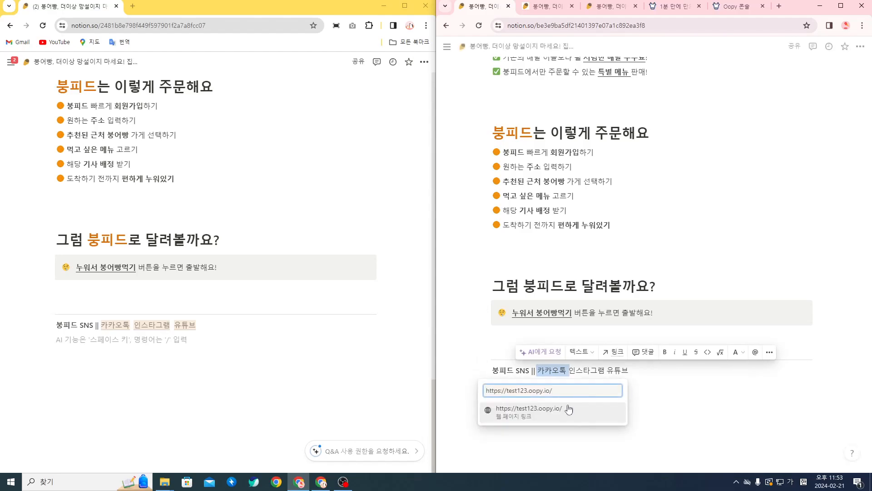
key("Return")
mouse_move(567, 374)
left_click(605, 400)
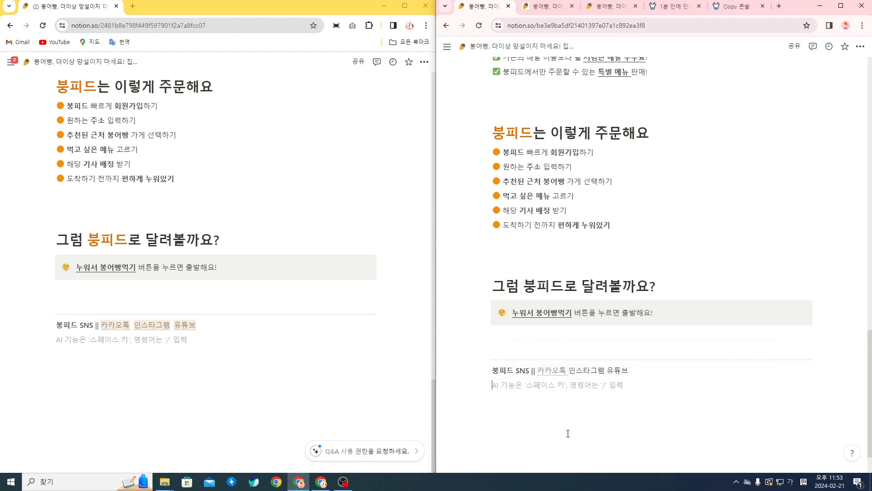
Open the 카카오톡 link for editing, check its URL and title, and close it unchanged
mouse_move(542, 373)
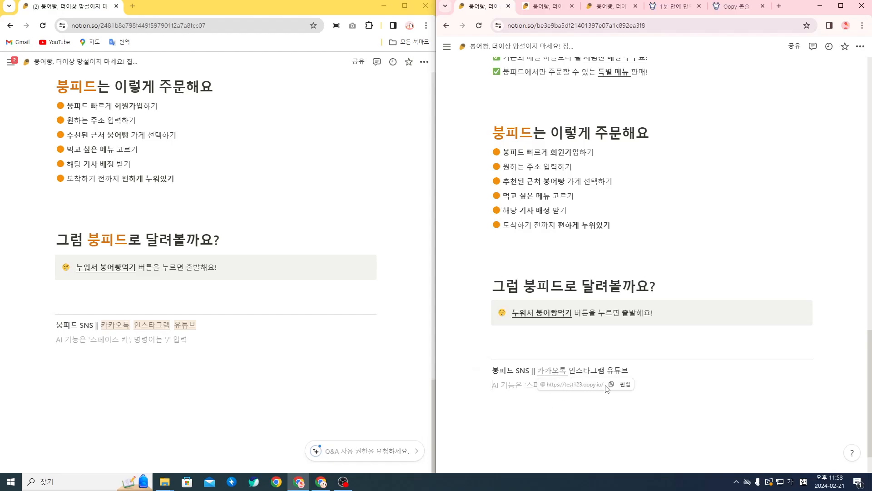
left_click(625, 384)
left_click_drag(568, 400, 518, 404)
right_click(518, 404)
left_click(522, 415)
left_click(524, 401)
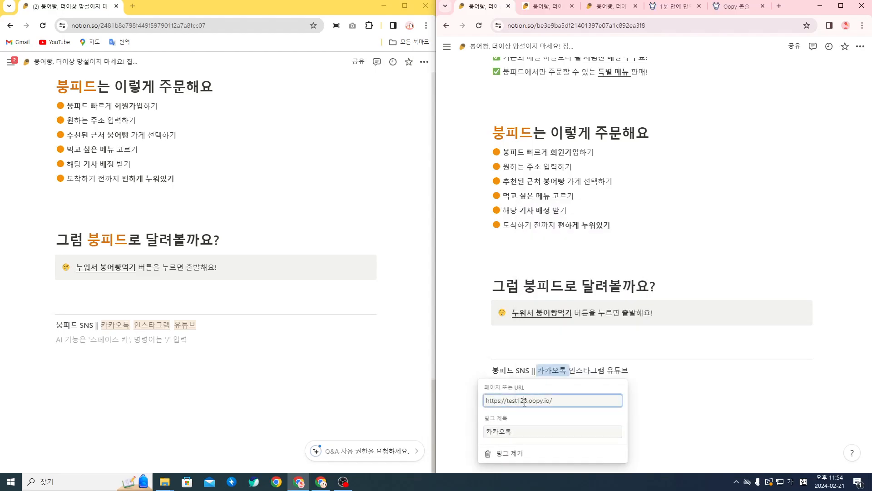
left_click(524, 431)
left_click(675, 413)
left_click(592, 372)
double_click(592, 372)
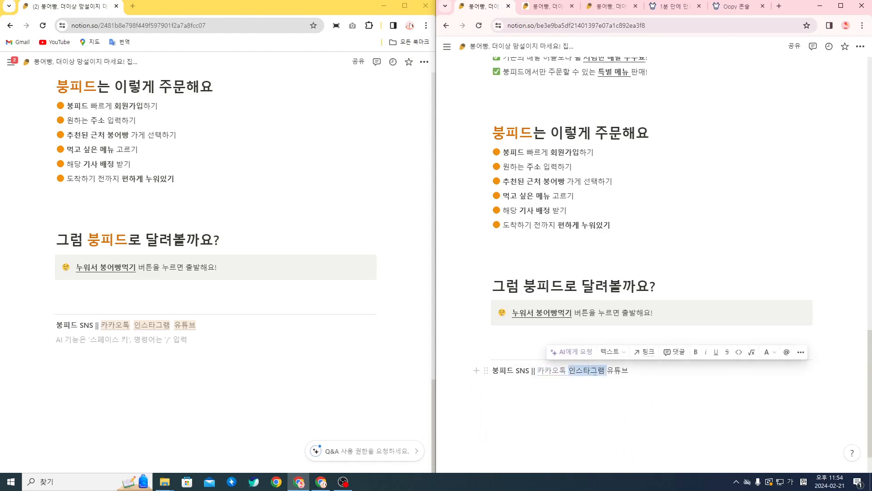
left_click(644, 352)
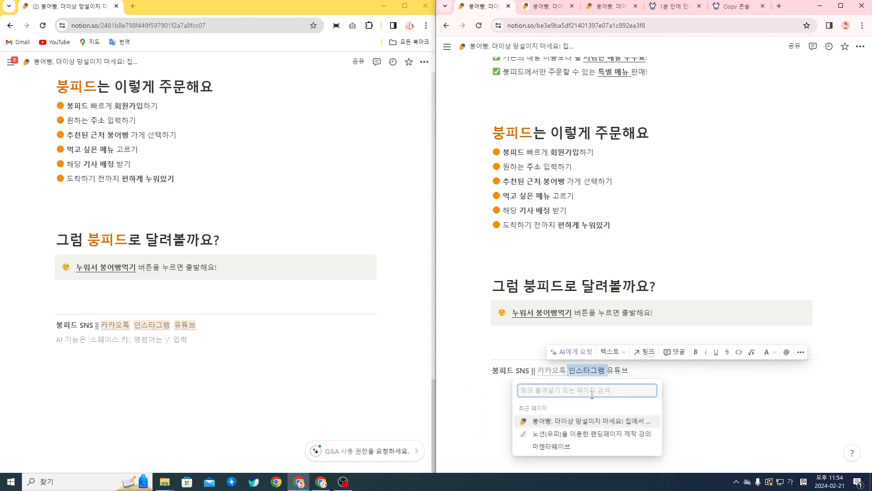
key("ctrl+v")
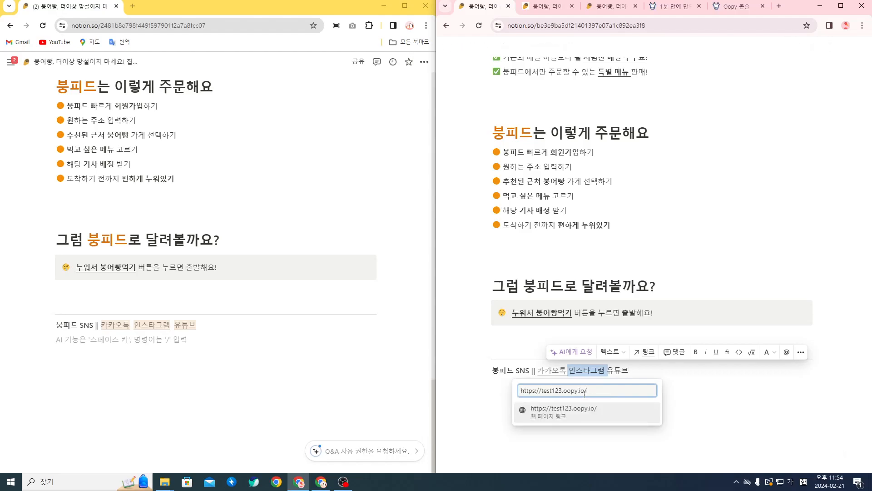
left_click(586, 411)
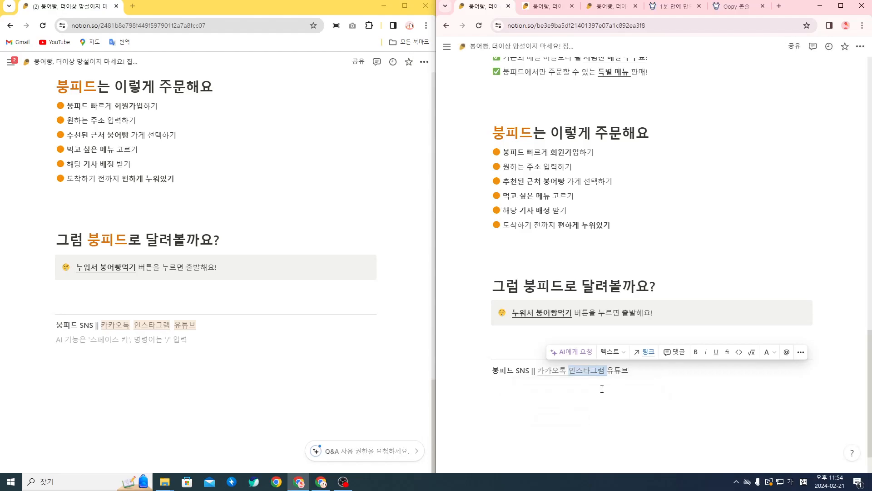
left_click(583, 382)
left_click(575, 371)
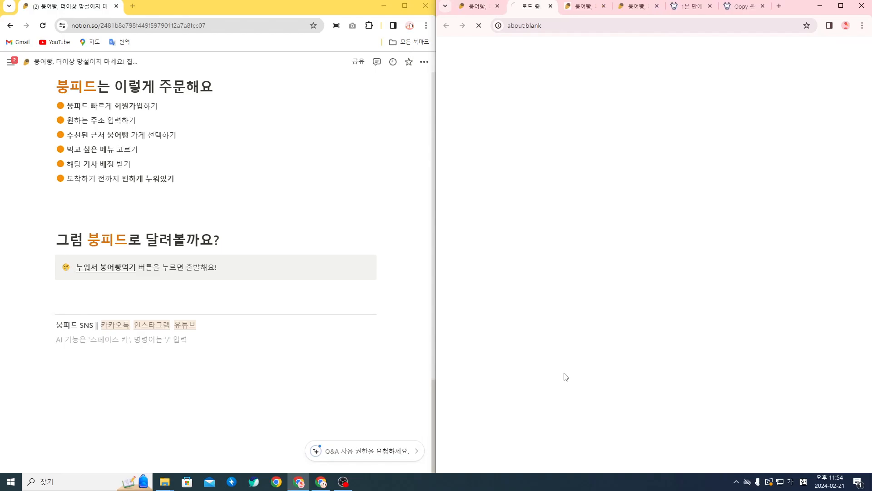
left_click(551, 6)
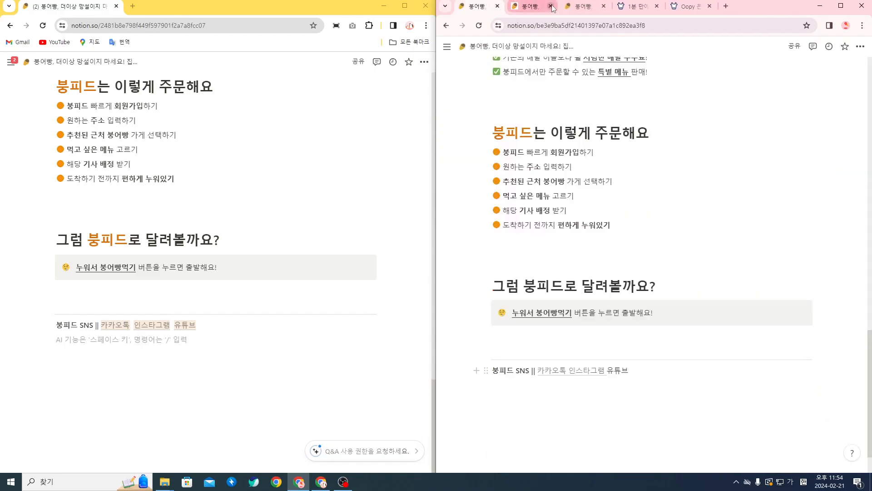
left_click(568, 371)
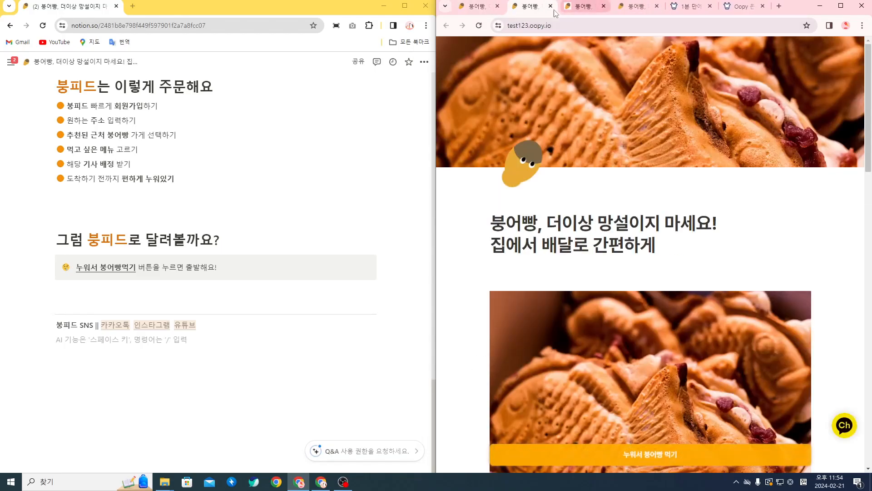
left_click(551, 7)
Undo the links on 카카오톡 and 인스타그램 in the footer line
key("ctrl+z")
left_click(586, 390)
left_click_drag(567, 371, 538, 371)
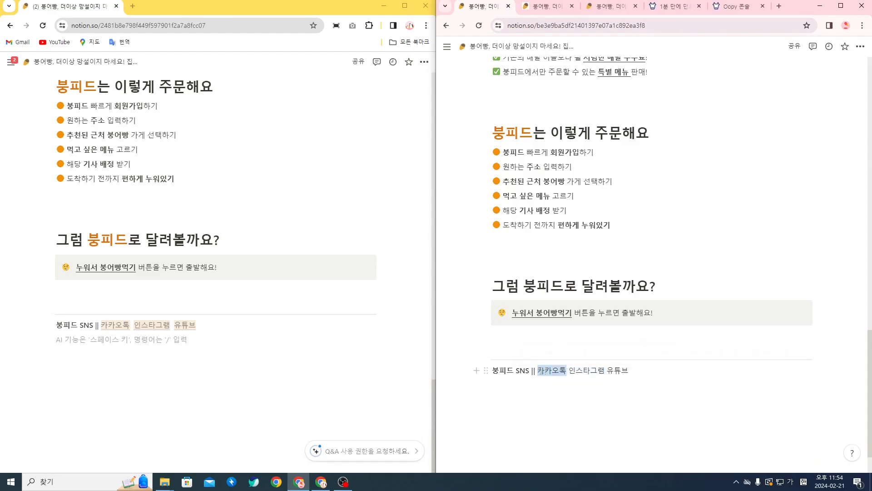
left_click(554, 434)
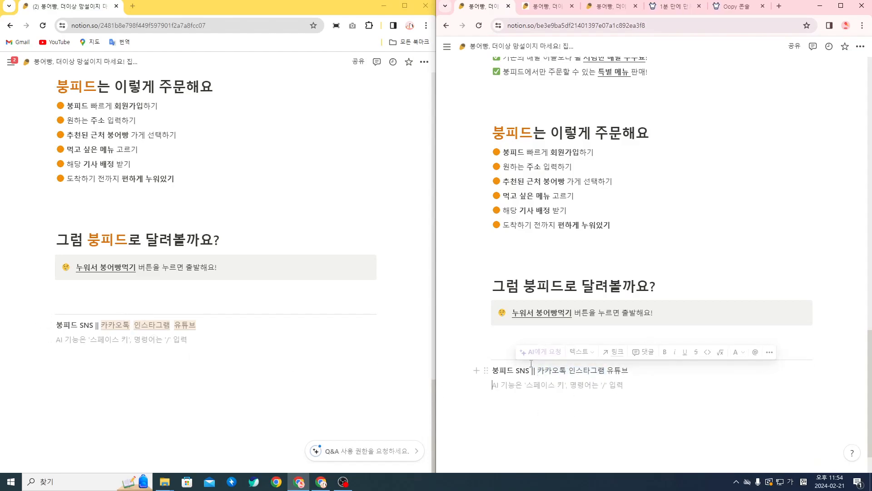
Split the SNS footer line so that 카카오톡, 인스타그램 and 유튜브 each stand on their own line
left_click(538, 371)
key("Return")
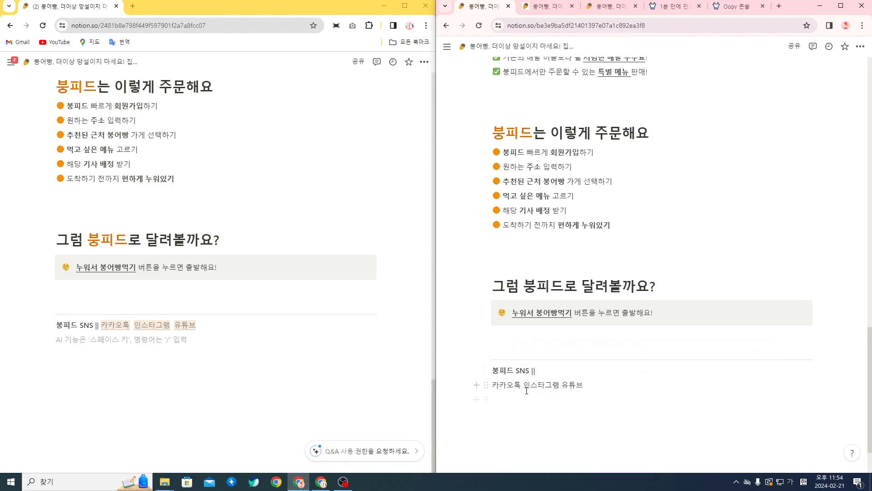
key("Return")
key("Return")
left_click_drag(522, 386, 493, 386)
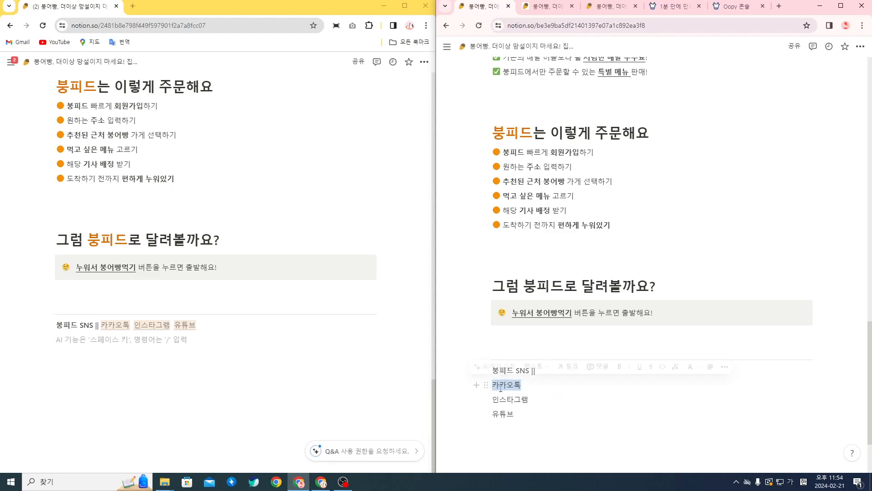
left_click(569, 366)
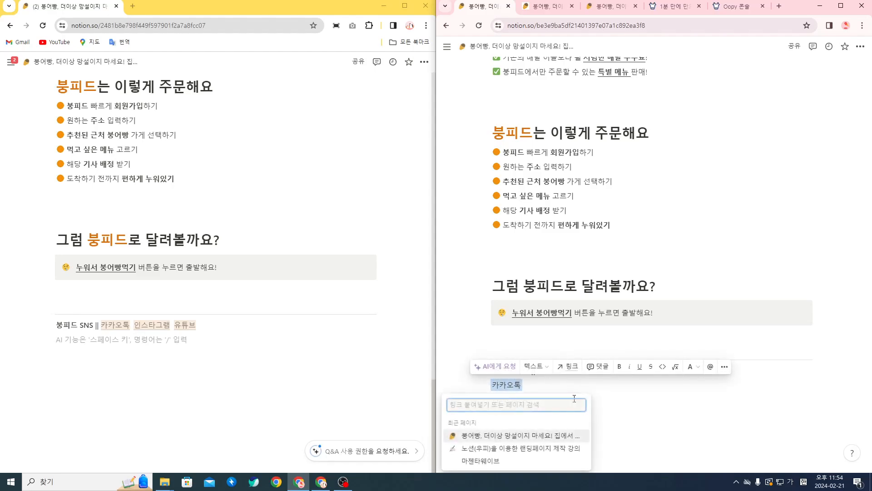
key("ctrl+v")
key("Return")
left_click_drag(529, 400, 485, 397)
left_click(568, 381)
key("ctrl+v")
left_click(514, 375)
left_click_drag(527, 414, 481, 413)
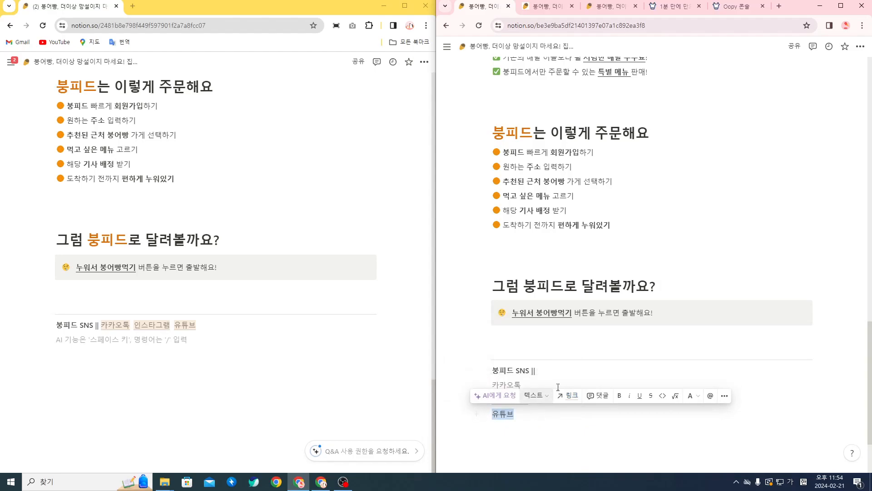
left_click(568, 395)
key("ctrl+v")
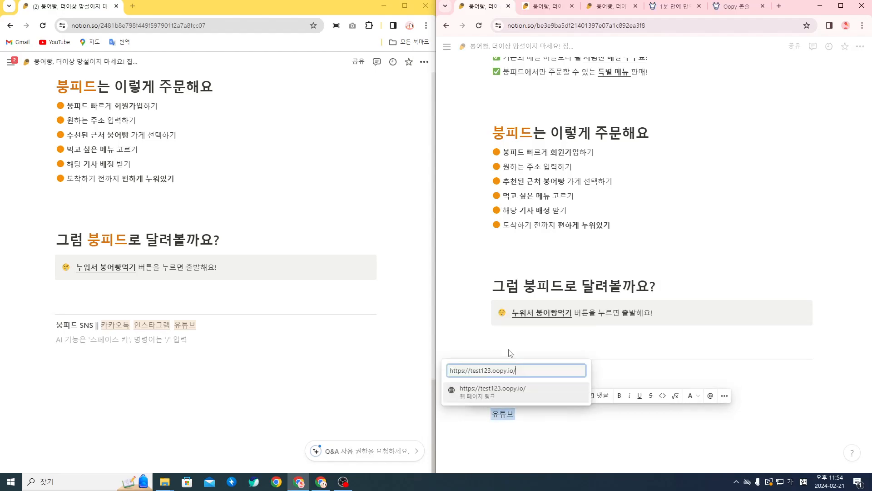
left_click(535, 399)
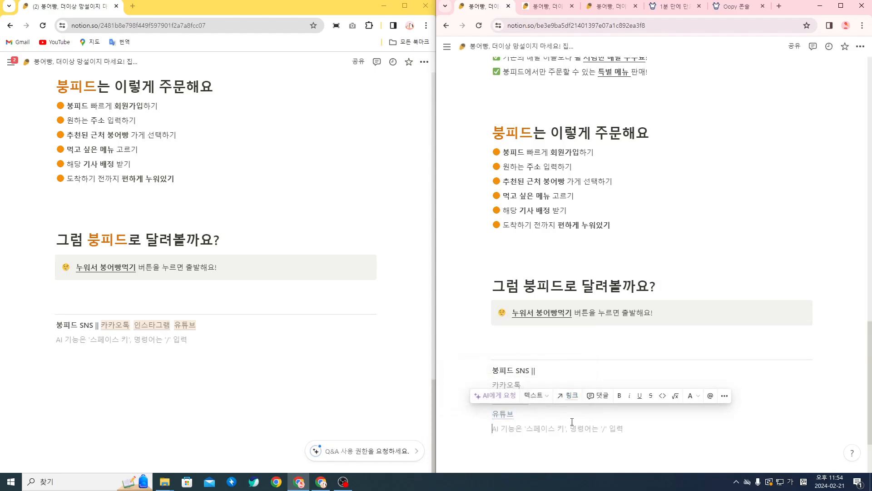
Give the linked words 카카오톡, 인스타그램 and 유튜브 the orange background (주황색 배경)
left_click_drag(523, 385, 480, 384)
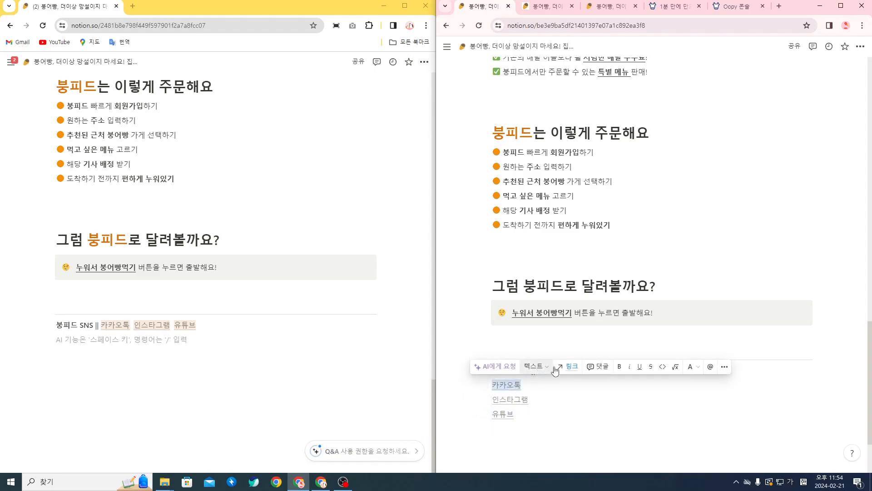
left_click(690, 367)
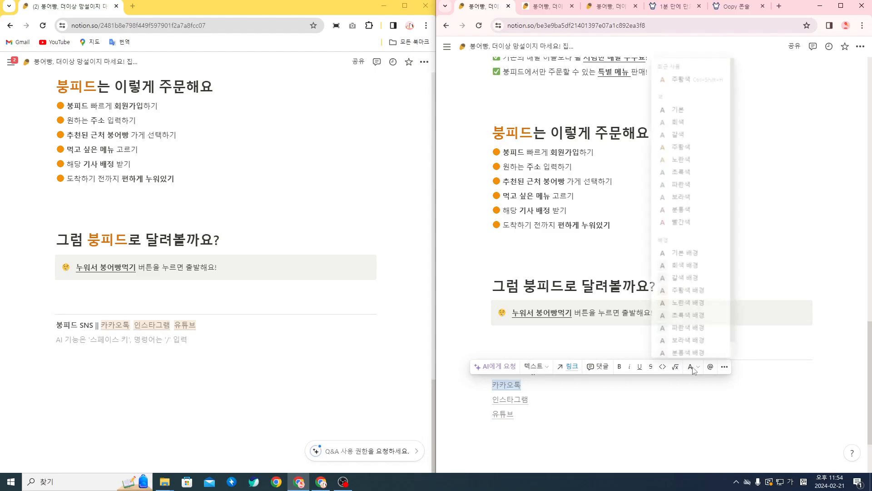
left_click(694, 293)
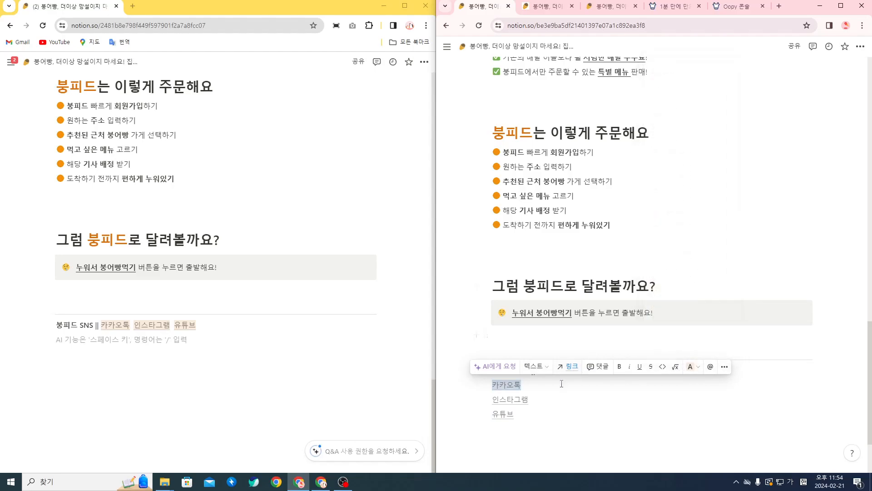
left_click_drag(529, 400, 493, 401)
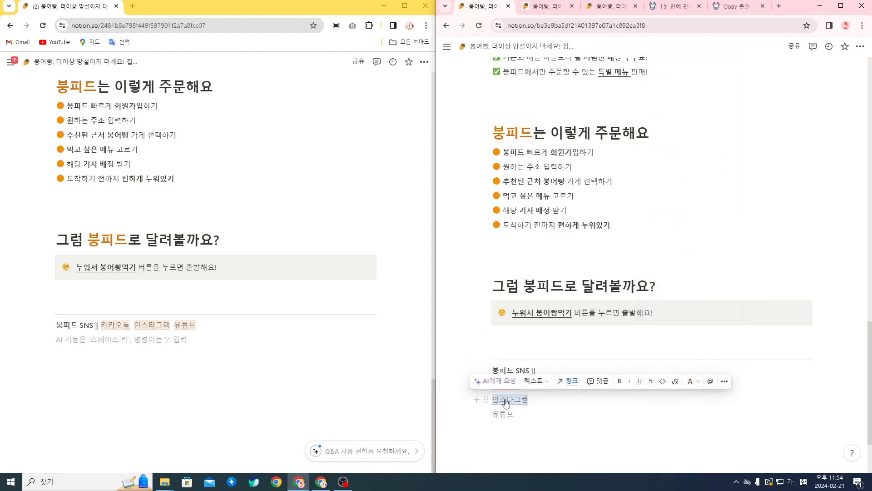
left_click(692, 381)
left_click(694, 309)
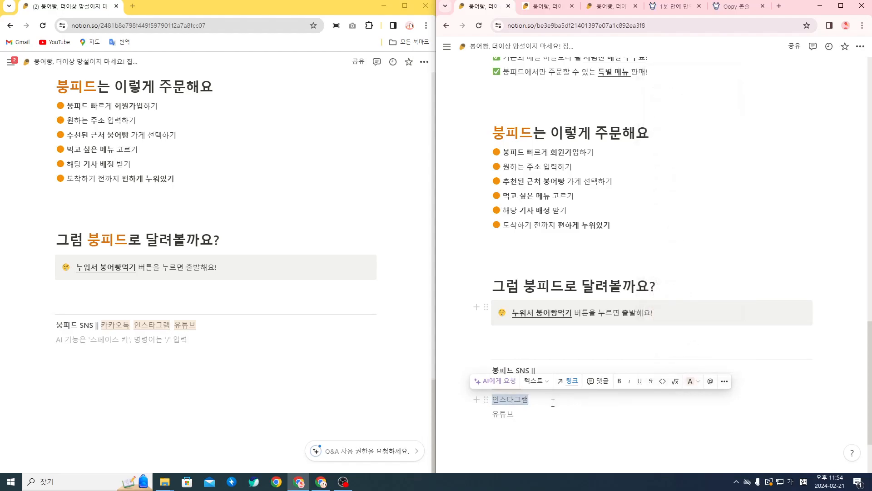
left_click_drag(514, 414, 497, 420)
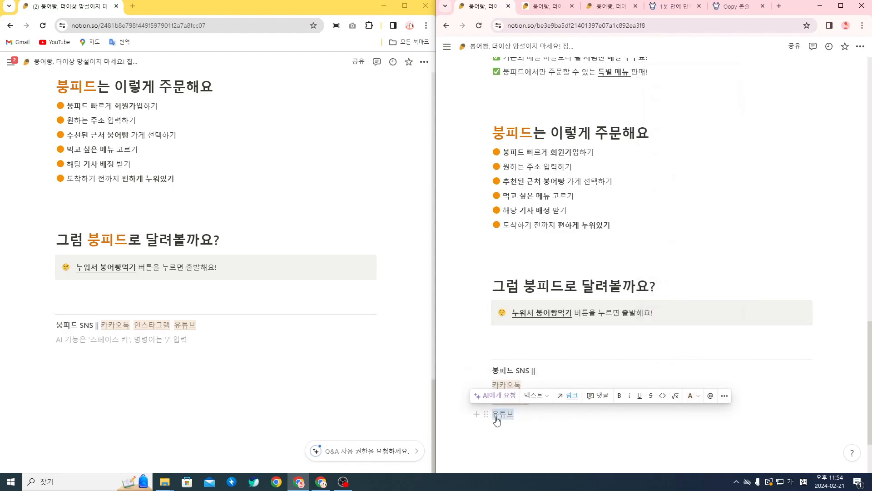
left_click(691, 395)
left_click(696, 318)
left_click(559, 392)
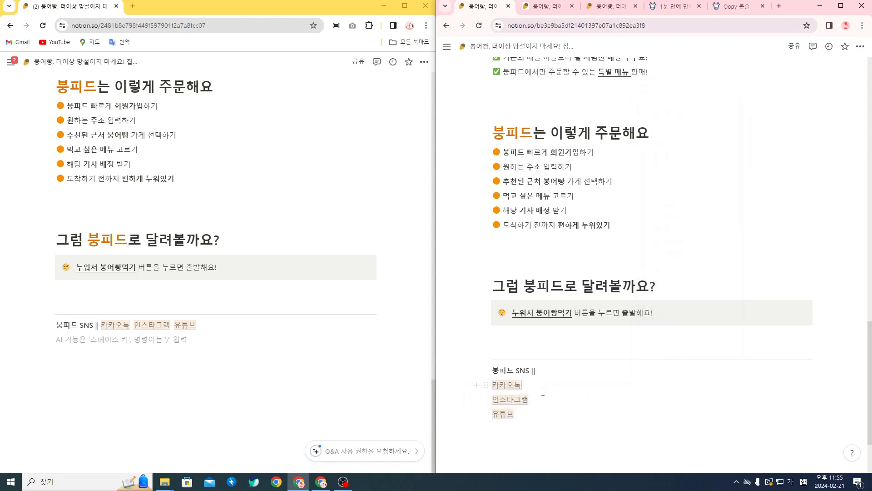
left_click(517, 349)
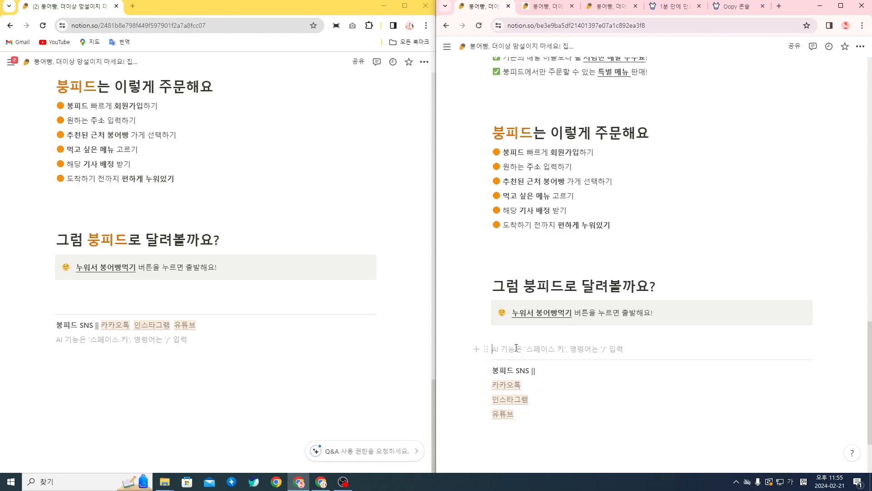
type("/")
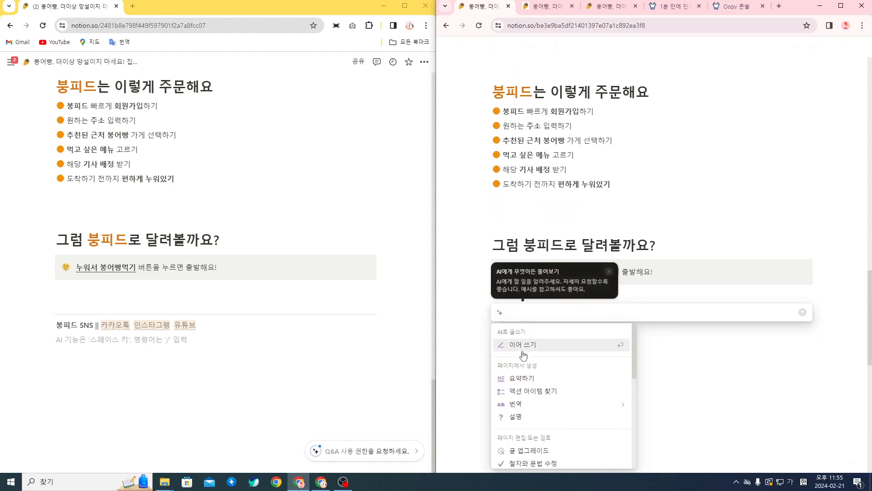
key("BackSpace")
key("space")
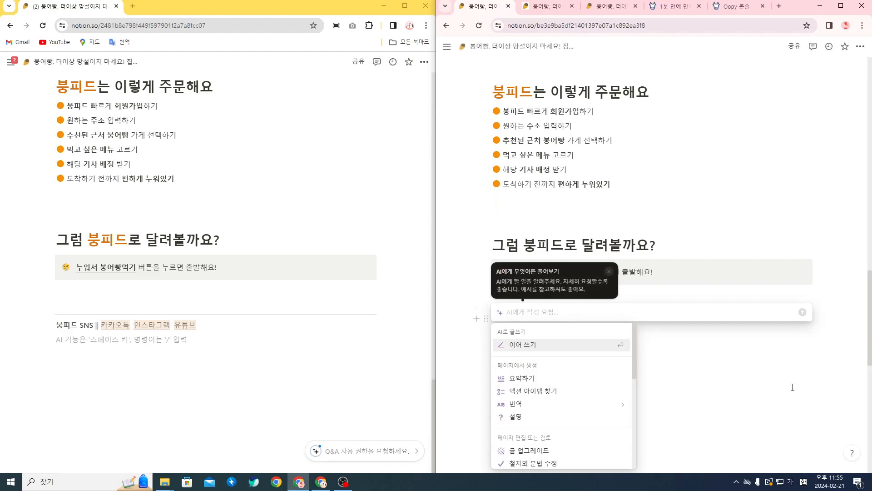
left_click(793, 388)
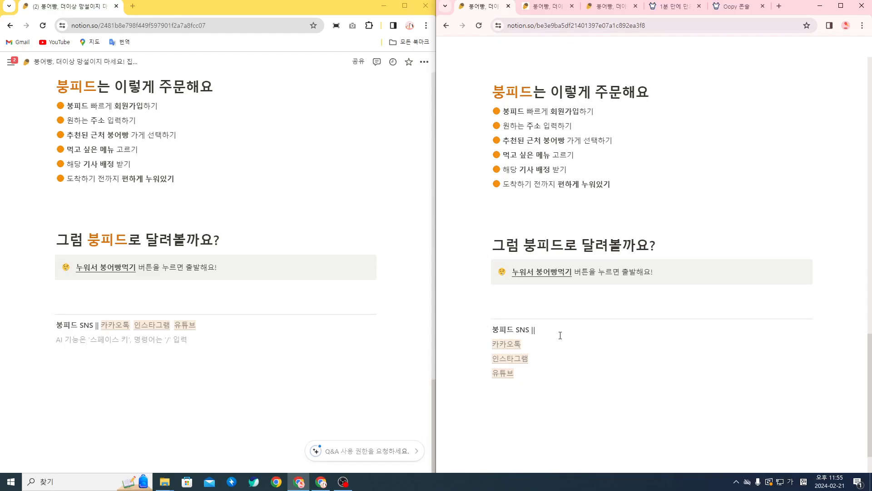
Move the linked, highlighted word 카카오톡 from its own line to the end of the "붕피드 SNS ||" line
key("shift+Left")
key("Down")
key("shift+Home")
key("ctrl+c")
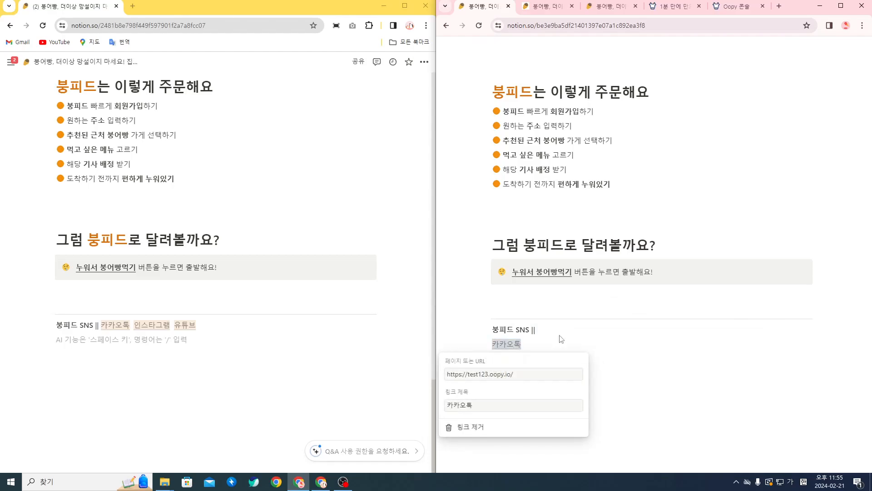
left_click(554, 325)
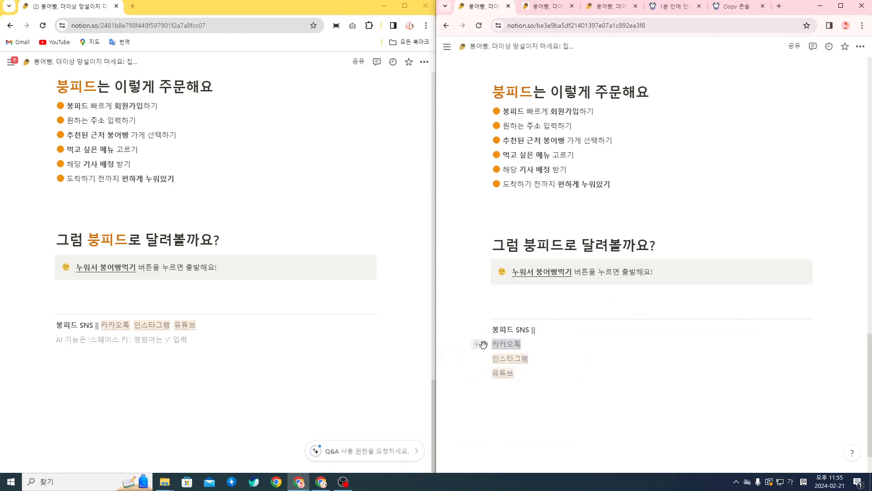
key("BackSpace")
left_click(557, 328)
key("ctrl+v")
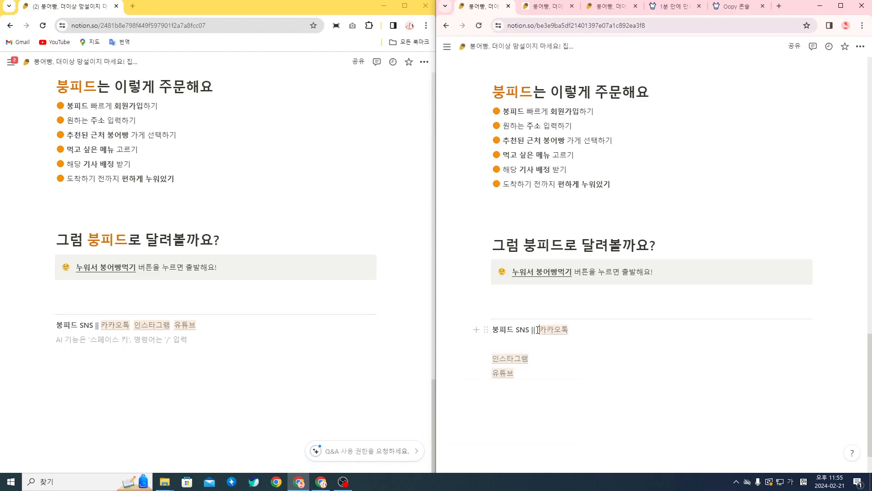
Move the linked word 인스타그램 into the footer line after 카카오톡 and remove the emptied line
left_click_drag(537, 329, 572, 331)
left_click(576, 331)
left_click(543, 357)
left_click_drag(543, 357, 493, 359)
key("ctrl+c")
left_click(593, 329)
key("ctrl+v")
double_click(530, 358)
key("BackSpace")
key("BackSpace")
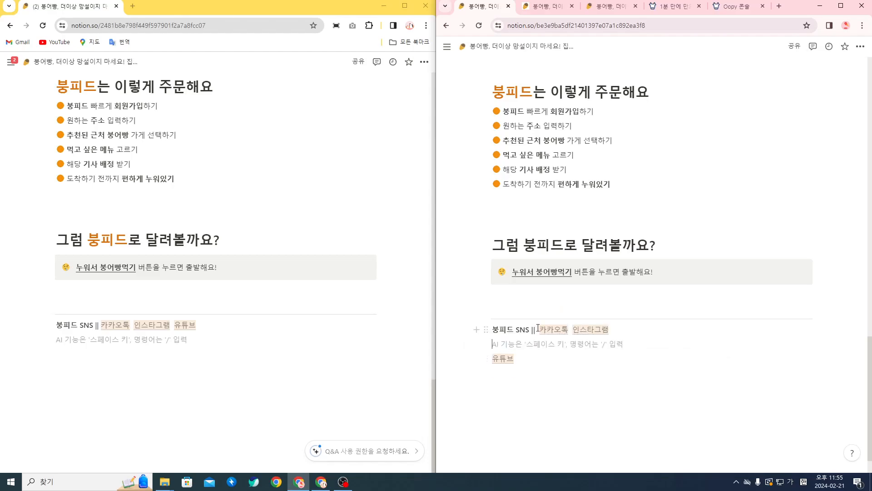
left_click(542, 333)
left_click(550, 6)
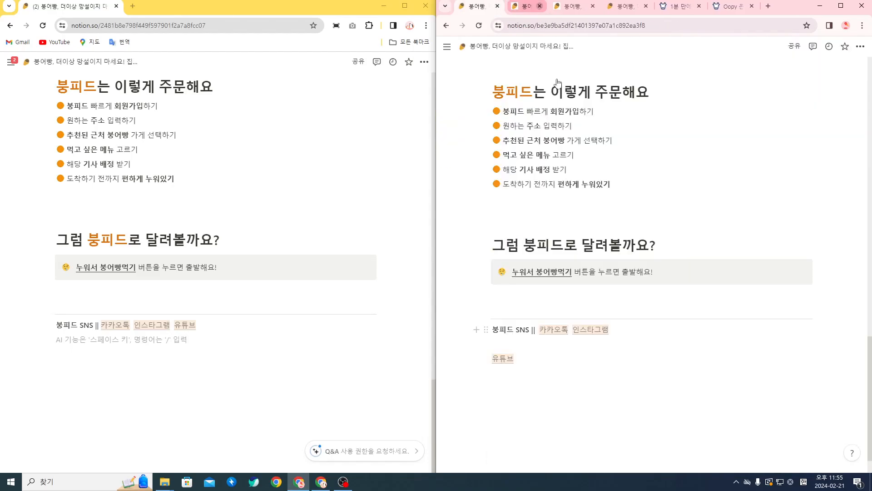
left_click_drag(540, 329, 540, 331)
Move the linked word 유튜브 into the footer line after 인스타그램 and remove the leftover empty lines
left_click(630, 330)
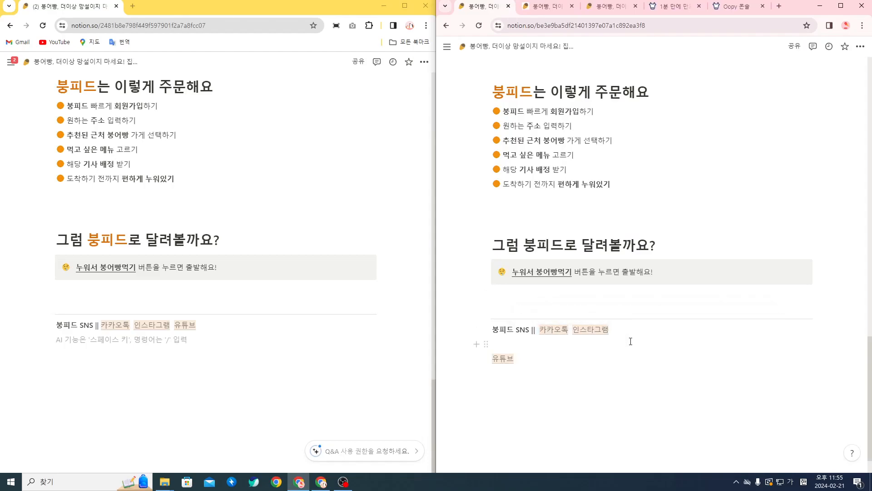
left_click_drag(540, 362, 483, 361)
key("ctrl+c")
key("BackSpace")
key("BackSpace")
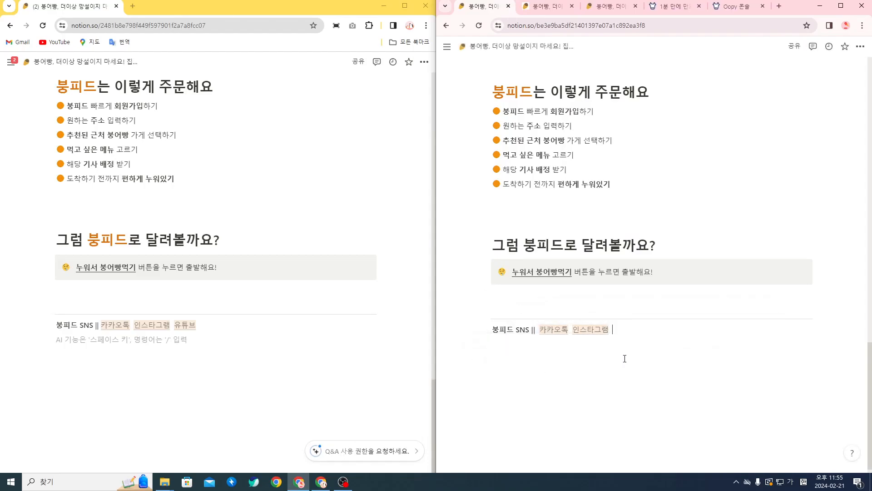
key("ctrl+v")
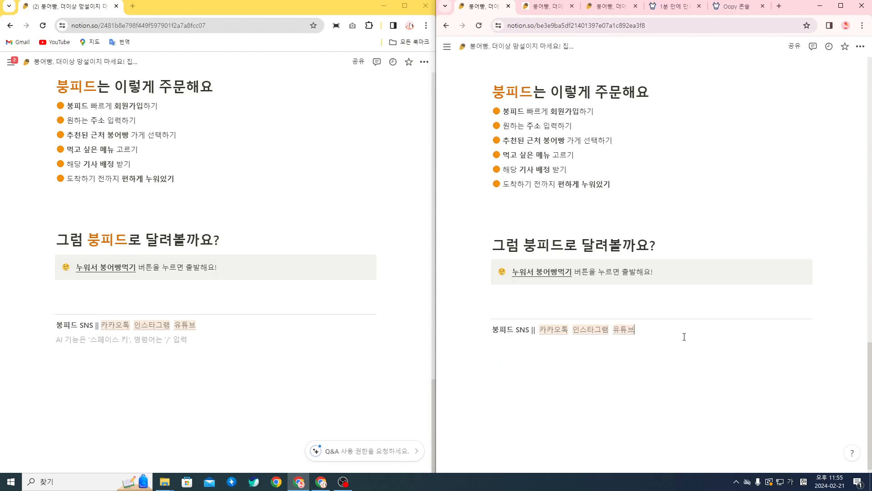
Compare the rebuilt page with the reference page from the cover image down to the SNS footer, including the reference's oopy:slide block
scroll(310, 344, "up", 12)
scroll(636, 334, "up", 8)
scroll(637, 334, "up", 10)
scroll(385, 350, "up", 8)
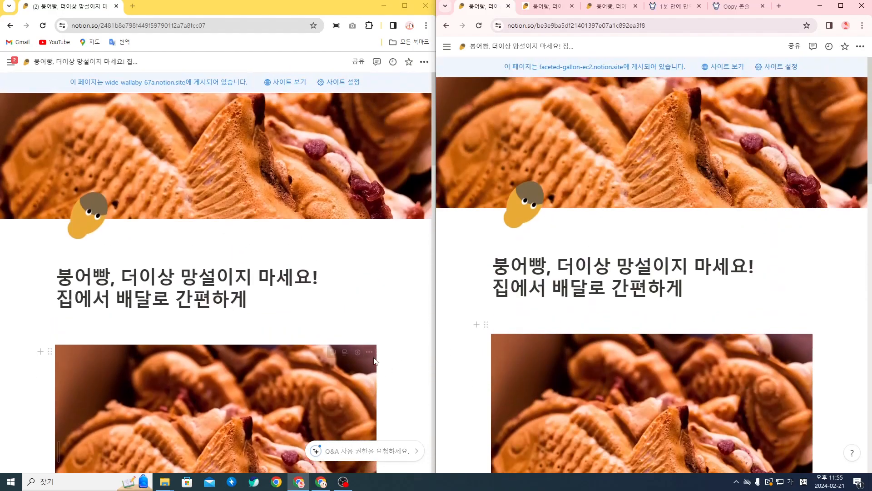
scroll(385, 350, "down", 4)
scroll(385, 350, "down", 15)
scroll(385, 350, "up", 3)
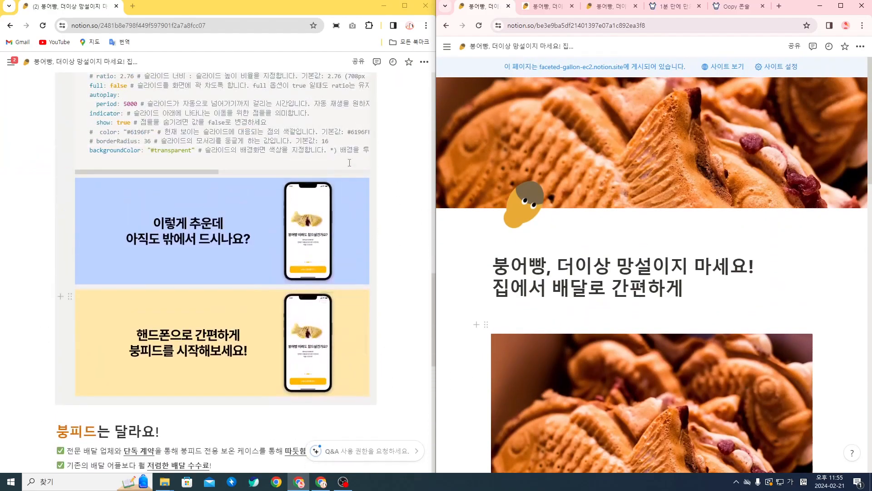
scroll(387, 233, "down", 1)
scroll(387, 232, "up", 2)
scroll(700, 314, "down", 15)
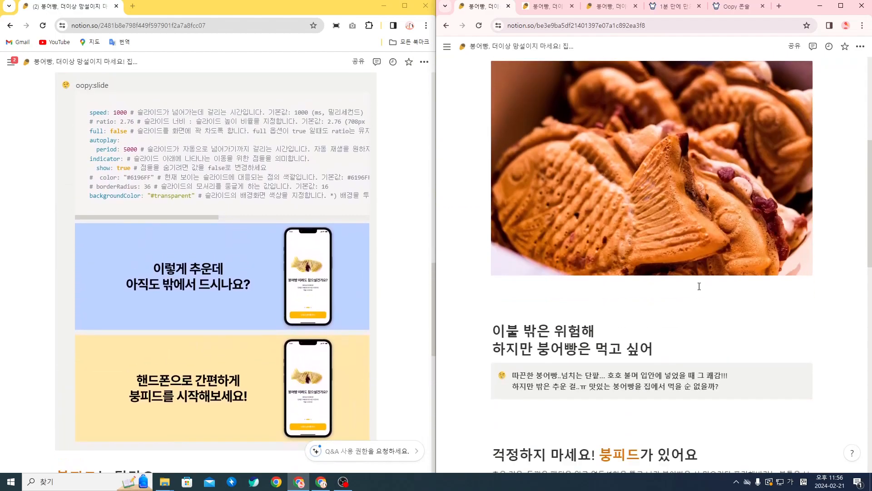
scroll(708, 312, "up", 2)
scroll(707, 313, "down", 2)
scroll(350, 295, "down", 7)
scroll(350, 303, "down", 3)
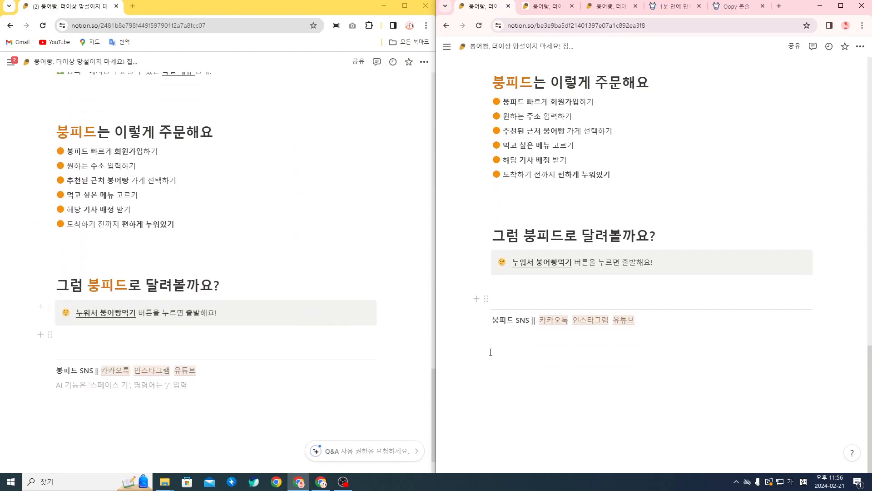
scroll(674, 362, "up", 8)
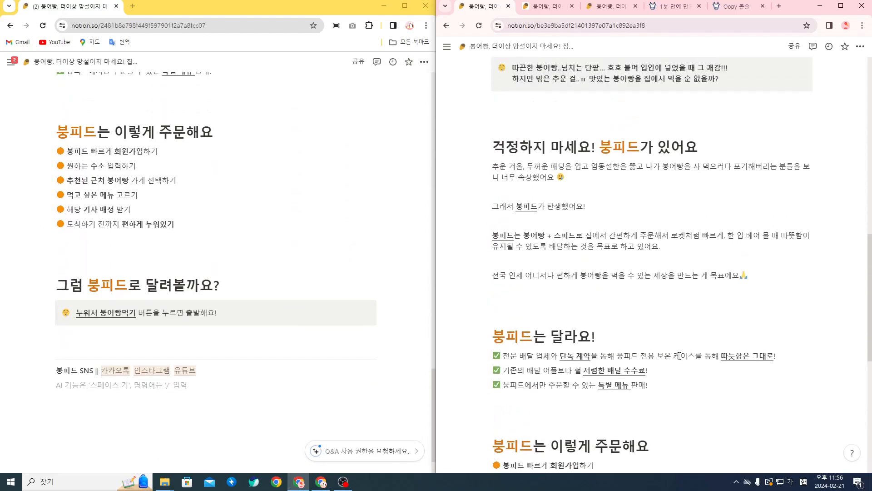
scroll(677, 358, "down", 4)
scroll(651, 354, "up", 1)
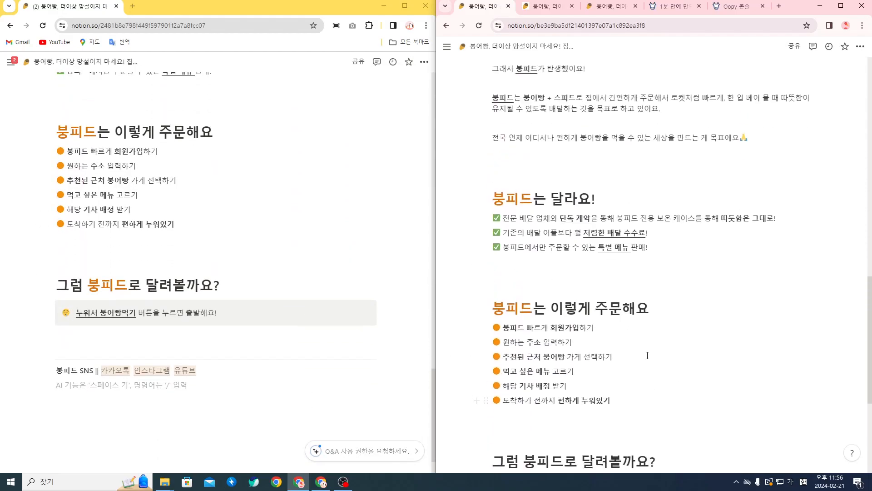
scroll(649, 355, "down", 4)
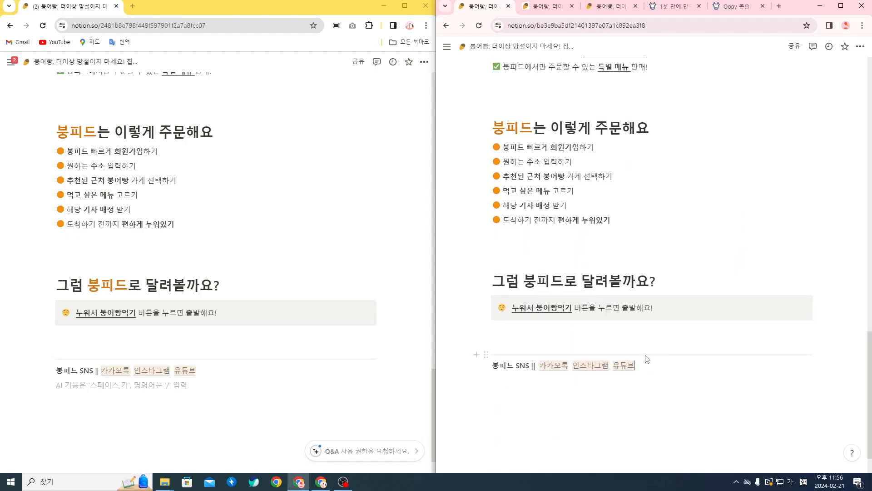